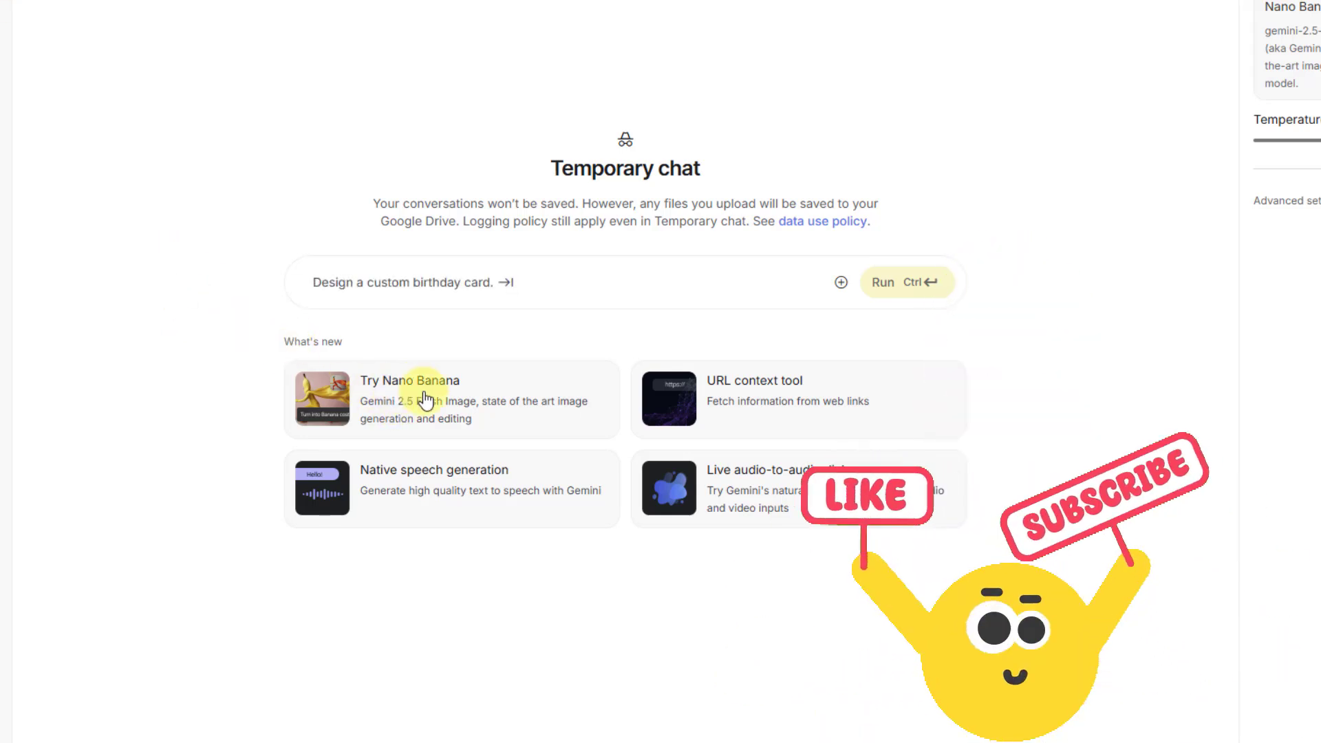
Attach the photo of the two men to a new Nano Banana prompt
{"action": "left_click", "coordinate": [375, 389]}
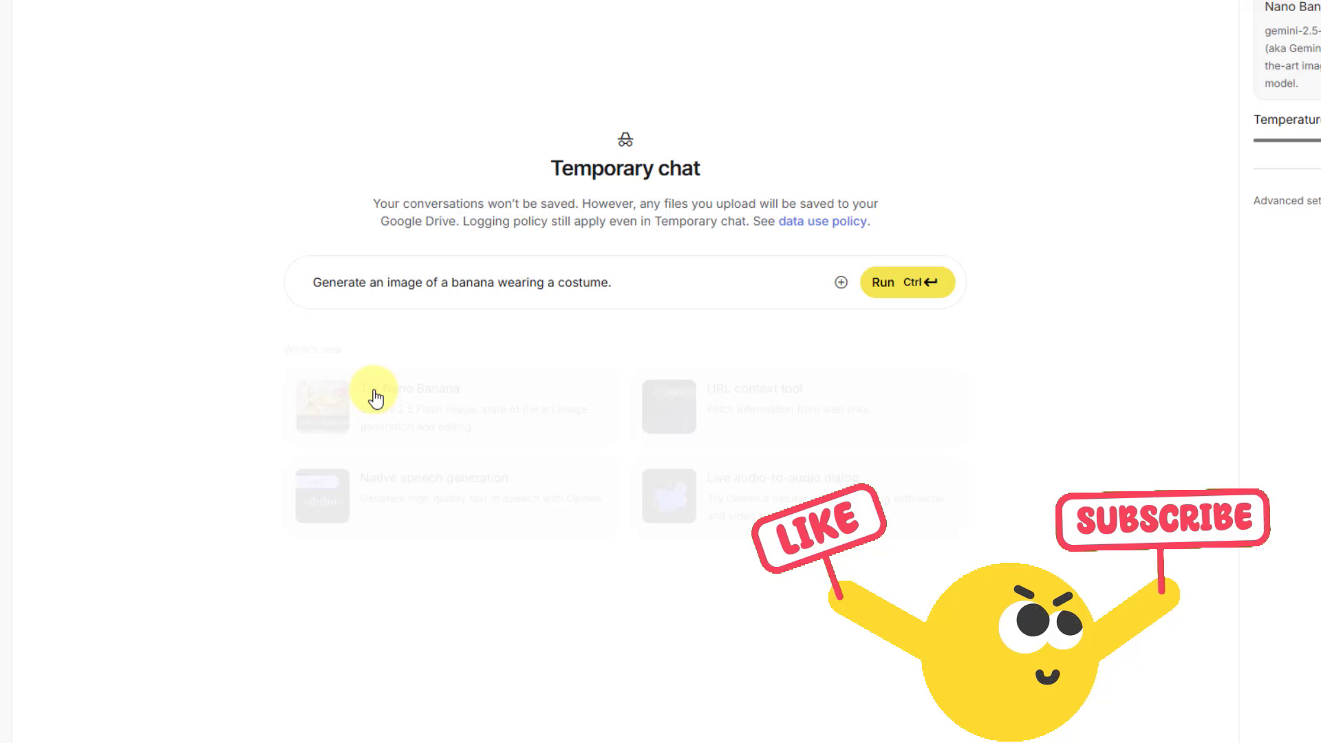
{"action": "left_click", "coordinate": [842, 283]}
{"action": "left_click", "coordinate": [910, 376]}
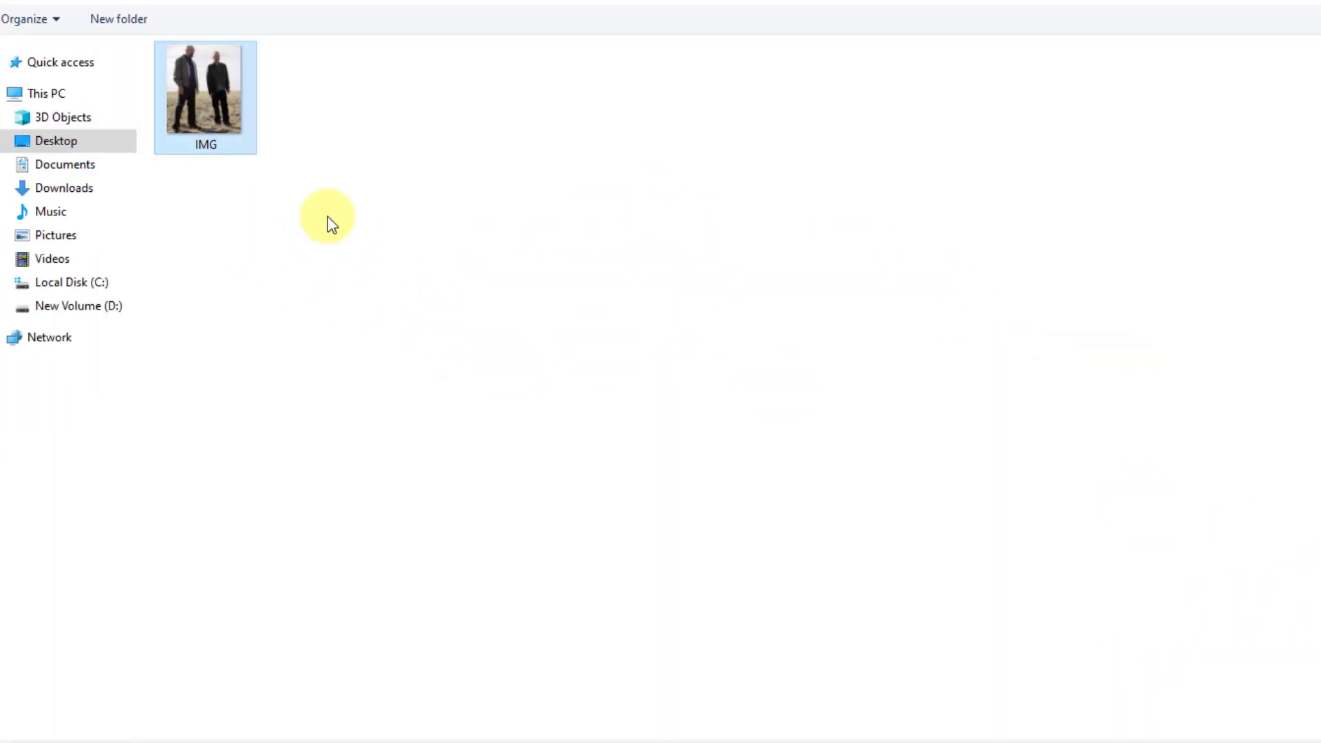
{"action": "left_click", "coordinate": [1071, 619]}
Replace the sample text with the pasted 1/7 scale figure prompt and delete the YOUR-TEXT placeholder
{"action": "left_click_drag", "start_coordinate": [620, 275], "coordinate": [365, 275]}
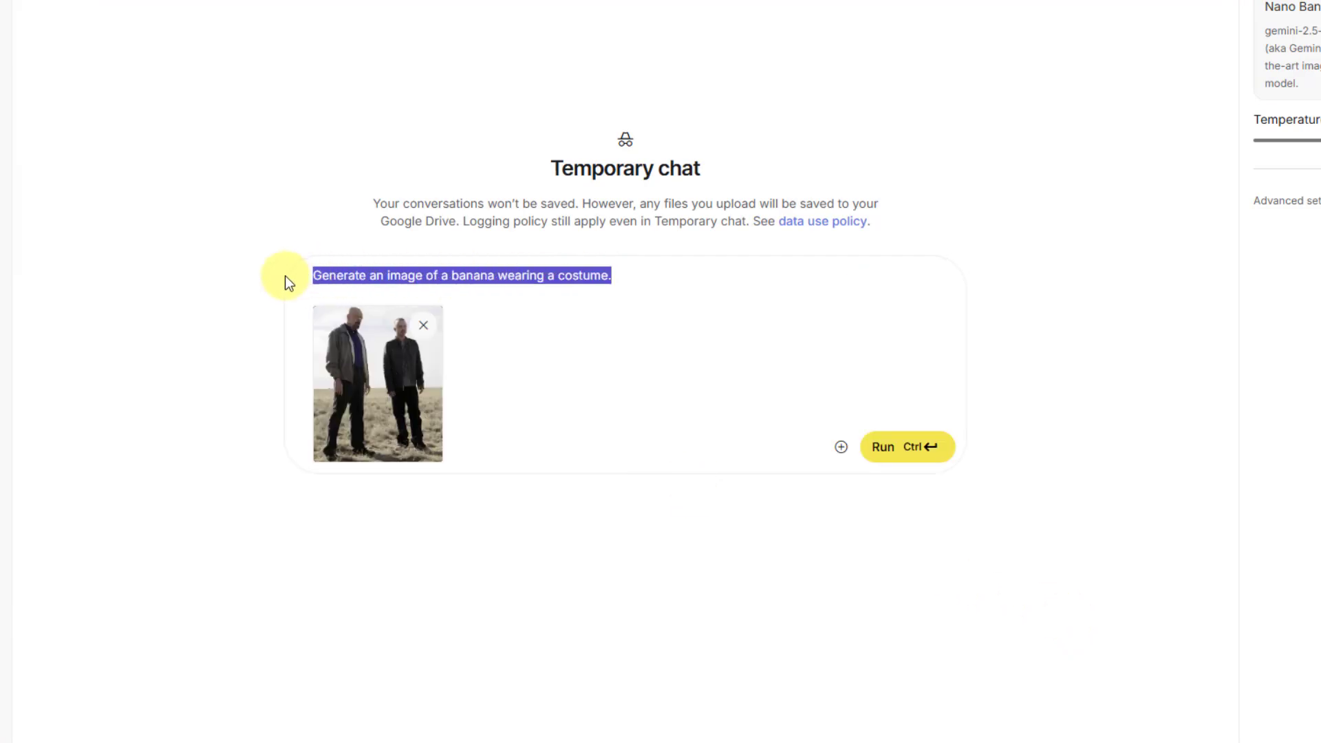
{"action": "key", "text": "BackSpace"}
{"action": "right_click", "coordinate": [387, 276]}
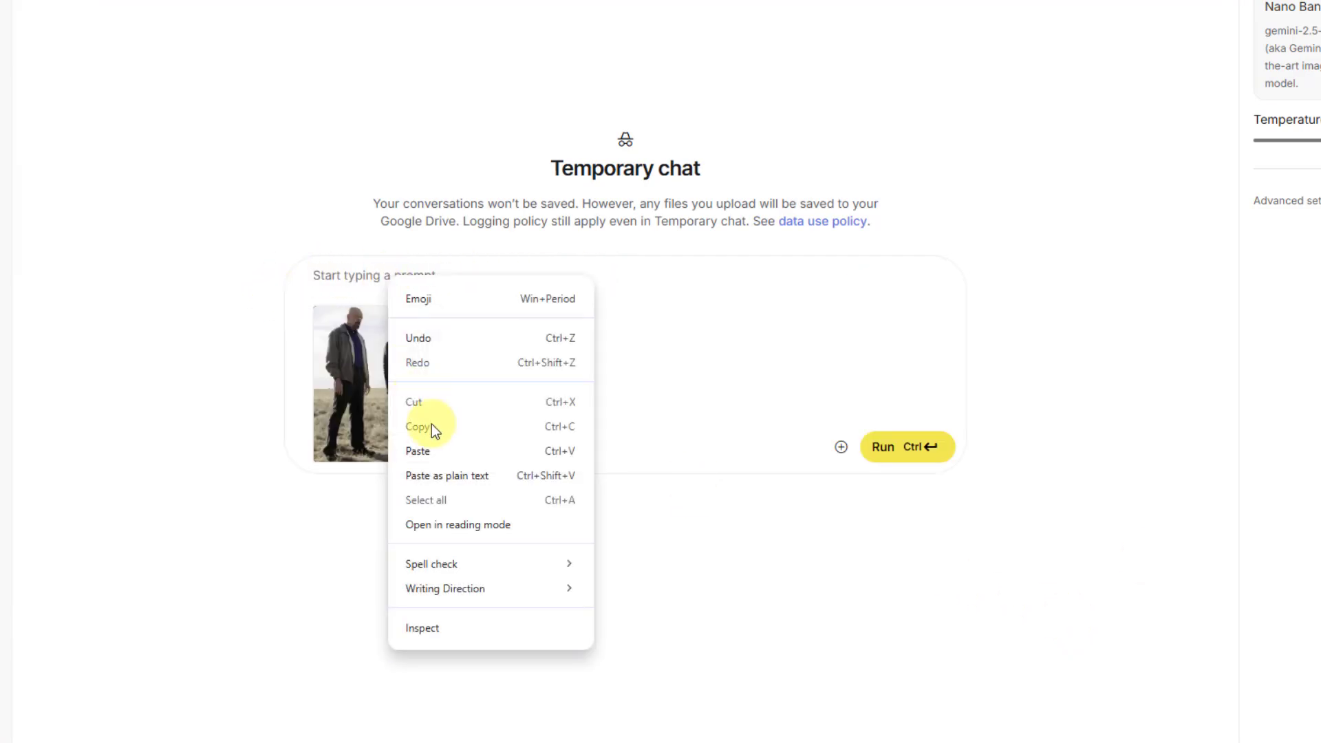
{"action": "left_click", "coordinate": [424, 452]}
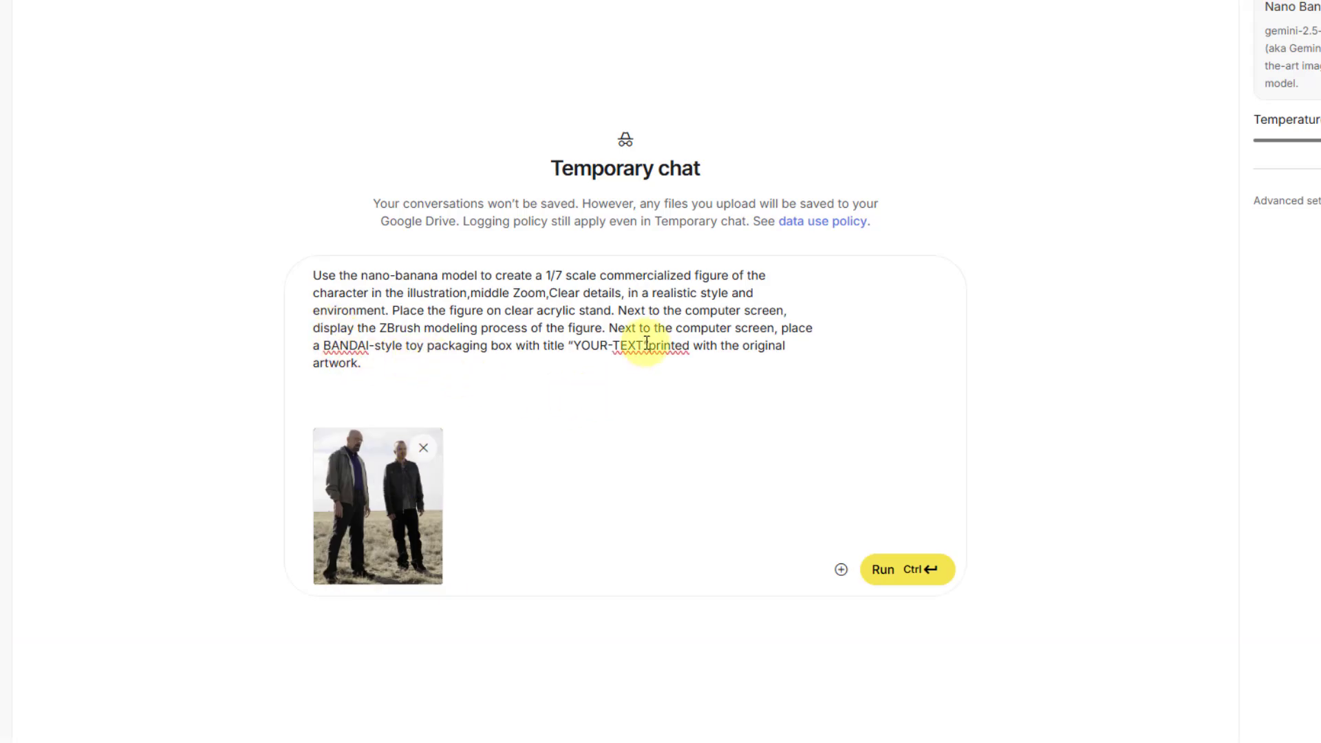
{"action": "left_click_drag", "start_coordinate": [638, 346], "coordinate": [574, 345]}
{"action": "key", "text": "BackSpace"}
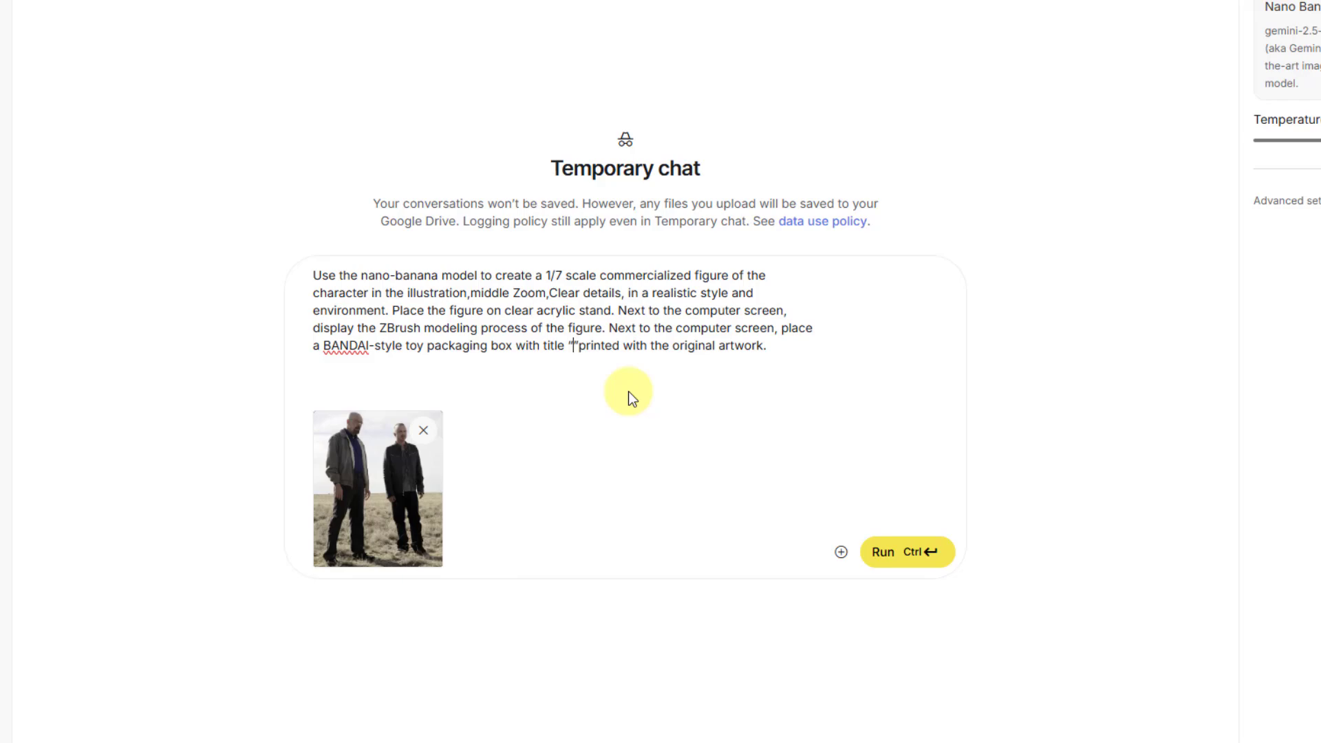
Run the figure prompt and inspect the generated 1/7 scale figure image full size
{"action": "left_click", "coordinate": [894, 569]}
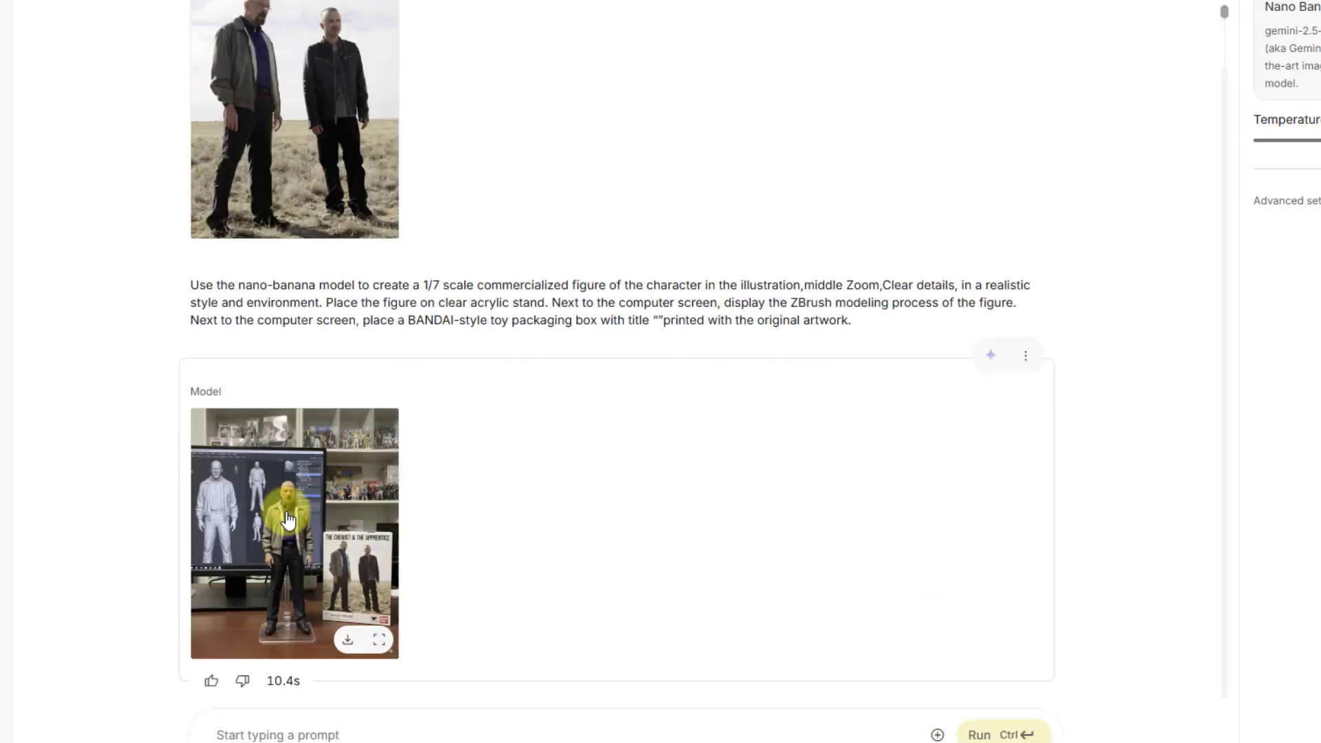
{"action": "left_click", "coordinate": [303, 521]}
{"action": "scroll", "coordinate": [406, 475], "scroll_direction": "down", "scroll_amount": 5}
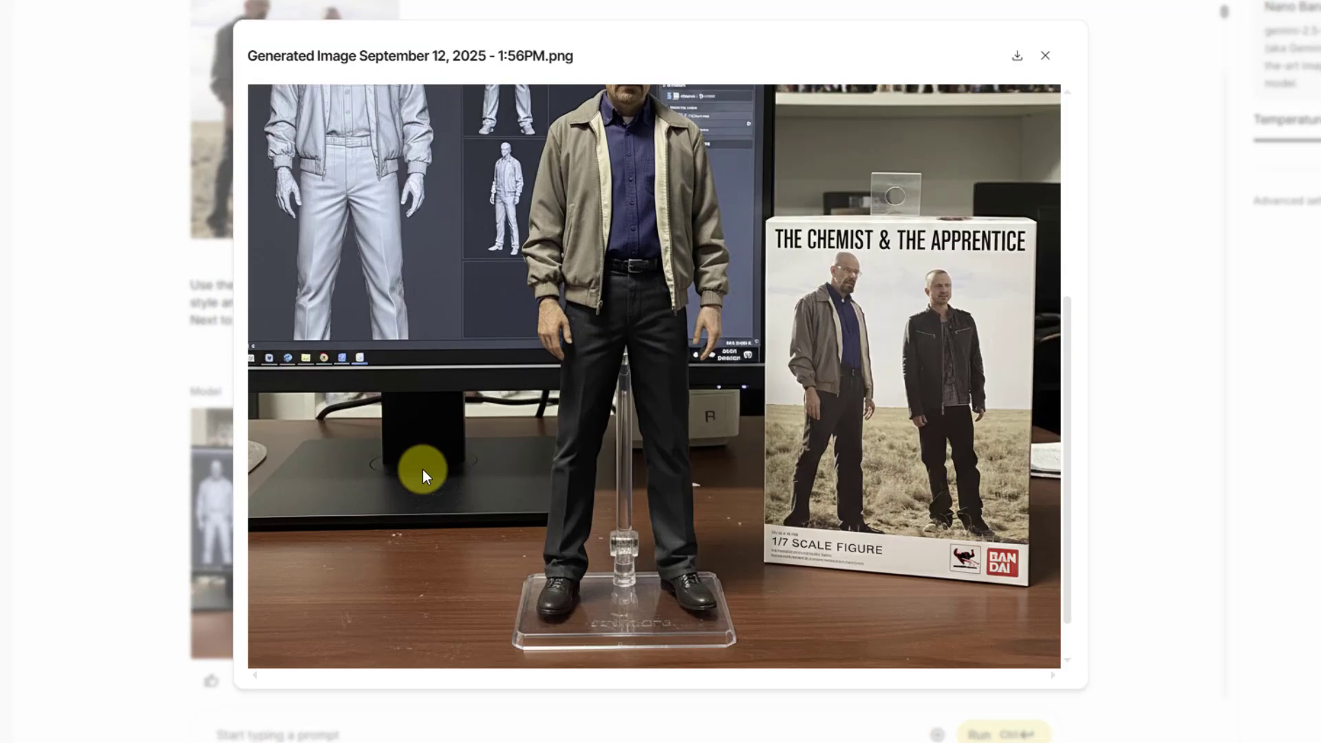
{"action": "scroll", "coordinate": [422, 468], "scroll_direction": "up", "scroll_amount": 3}
{"action": "scroll", "coordinate": [484, 472], "scroll_direction": "down", "scroll_amount": 3}
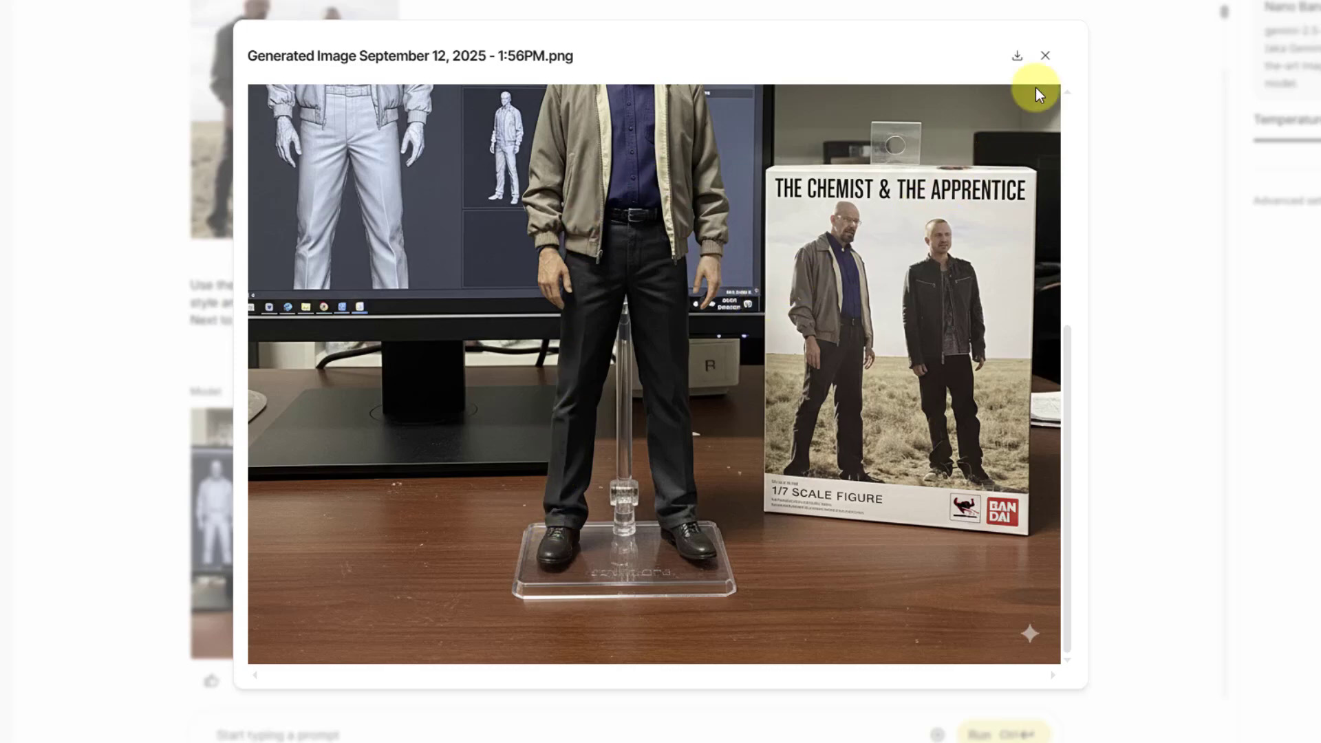
{"action": "left_click", "coordinate": [1046, 55]}
Request 'delete all elements in the scene and keep only the character' and view the result
{"action": "left_click", "coordinate": [280, 729]}
{"action": "type", "text": "delete all"}
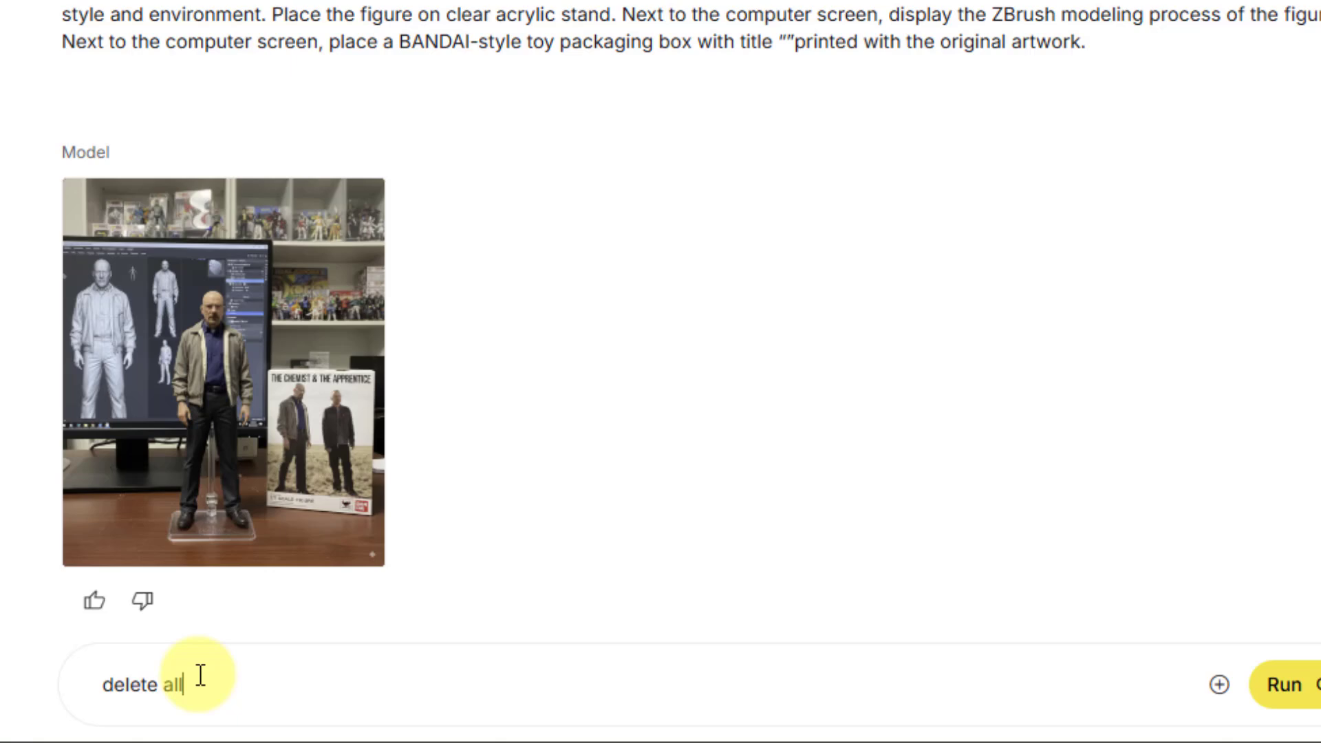
{"action": "type", "text": " elements in the scene and keep only the character"}
{"action": "left_click", "coordinate": [1284, 685]}
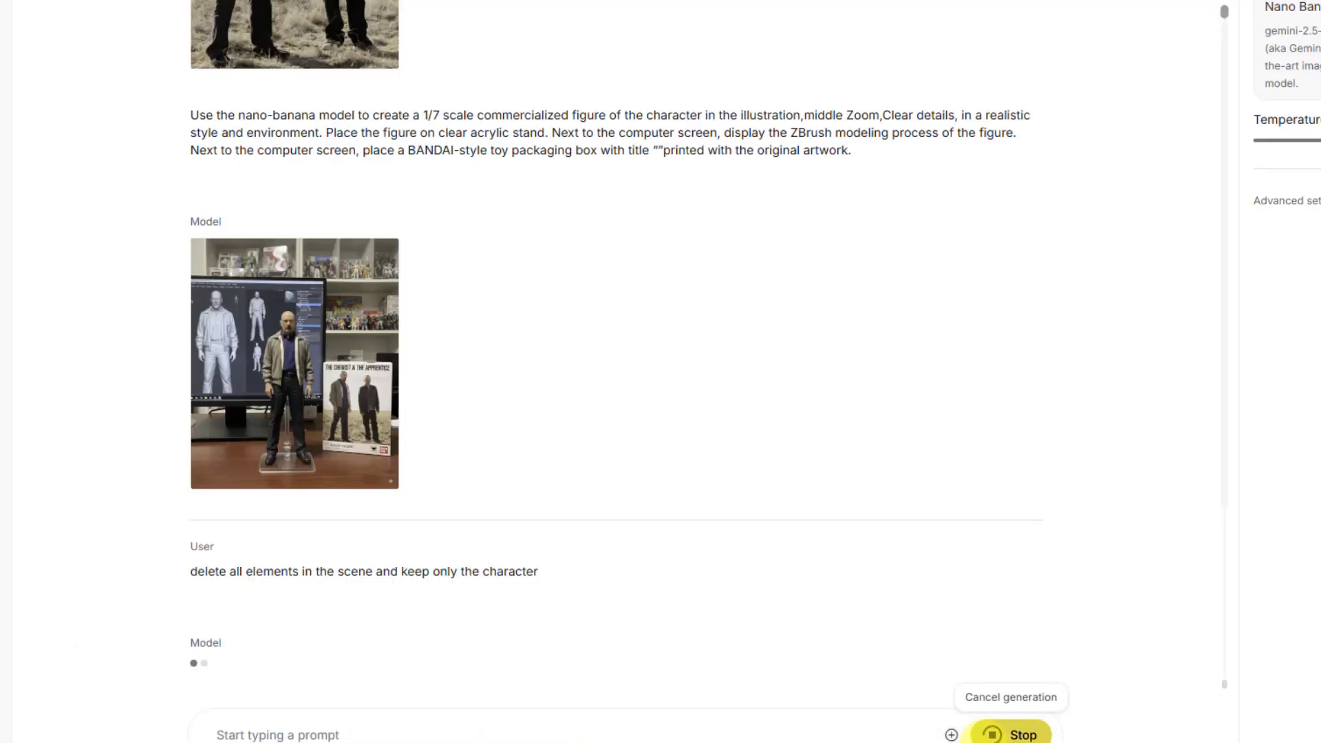
{"action": "left_click", "coordinate": [234, 497]}
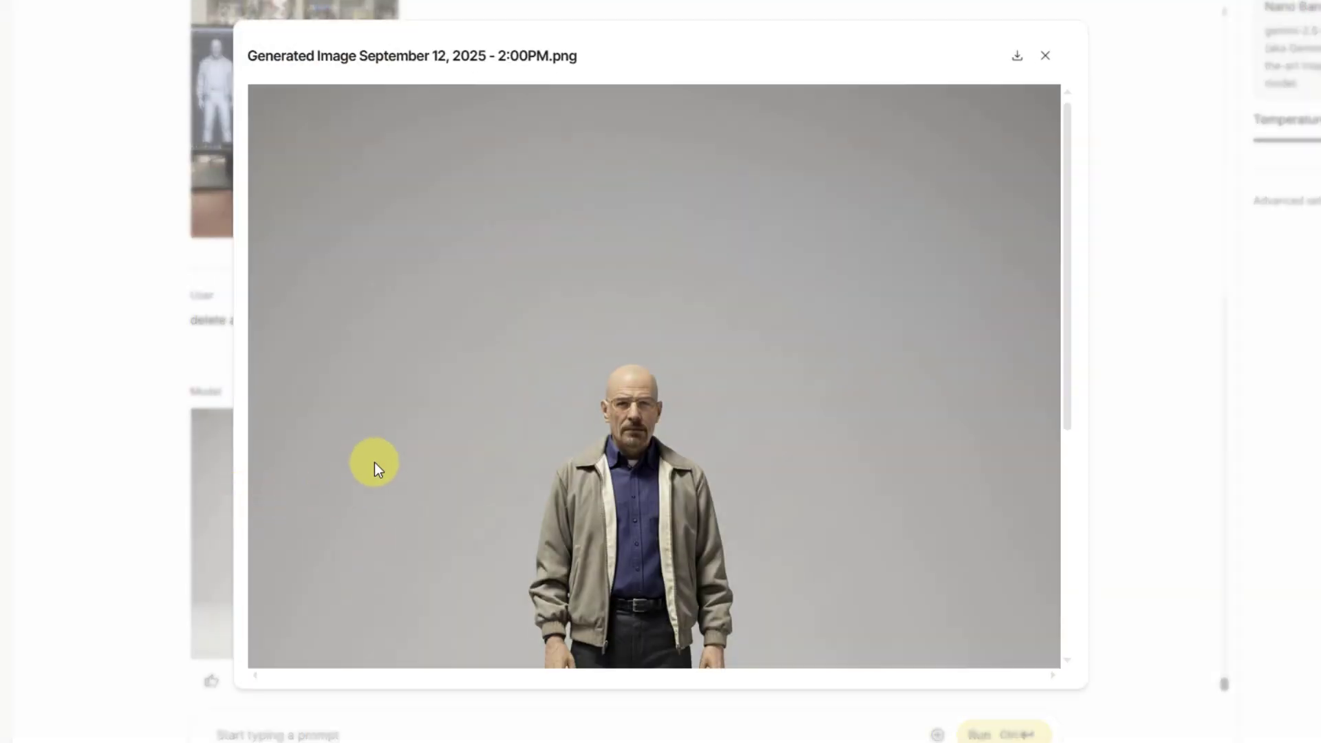
{"action": "left_click", "coordinate": [401, 461]}
{"action": "scroll", "coordinate": [413, 474], "scroll_direction": "up", "scroll_amount": 5}
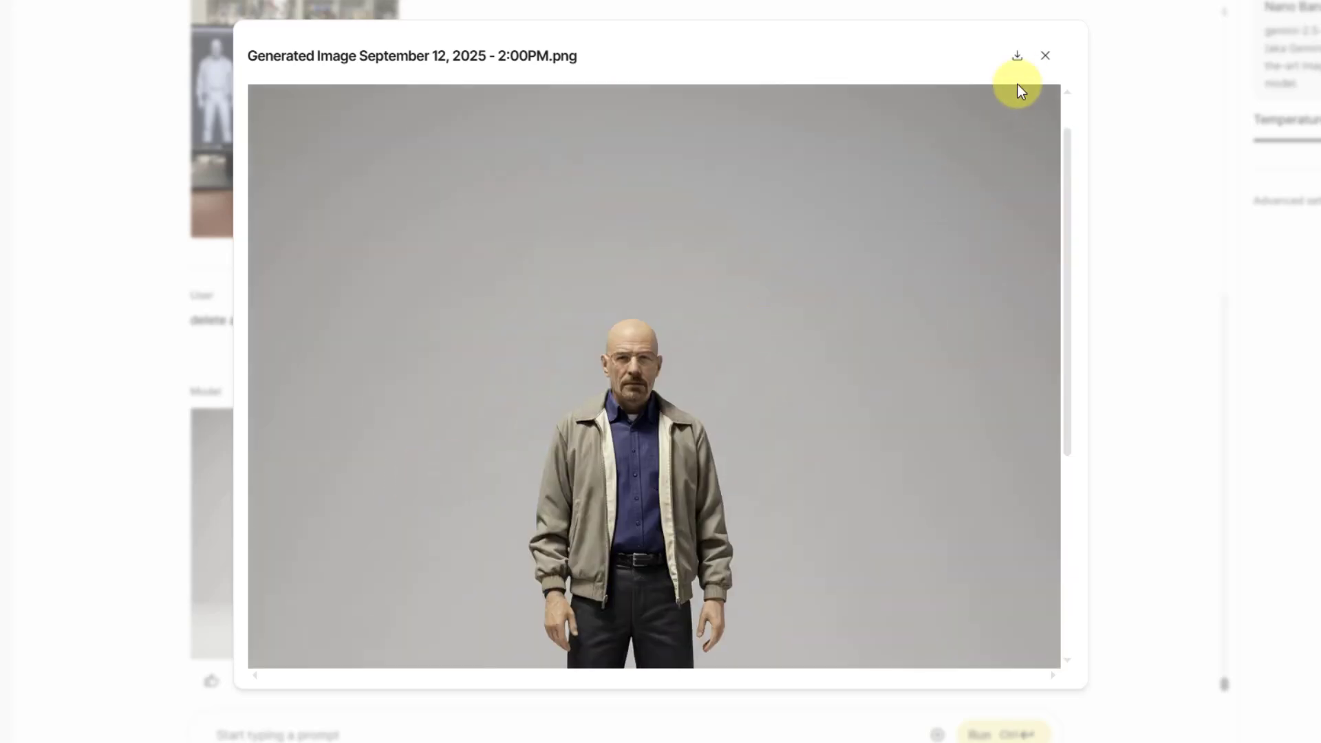
{"action": "key", "text": "Escape"}
Download the character-only image and move over to Tripo Studio
{"action": "left_click", "coordinate": [340, 502]}
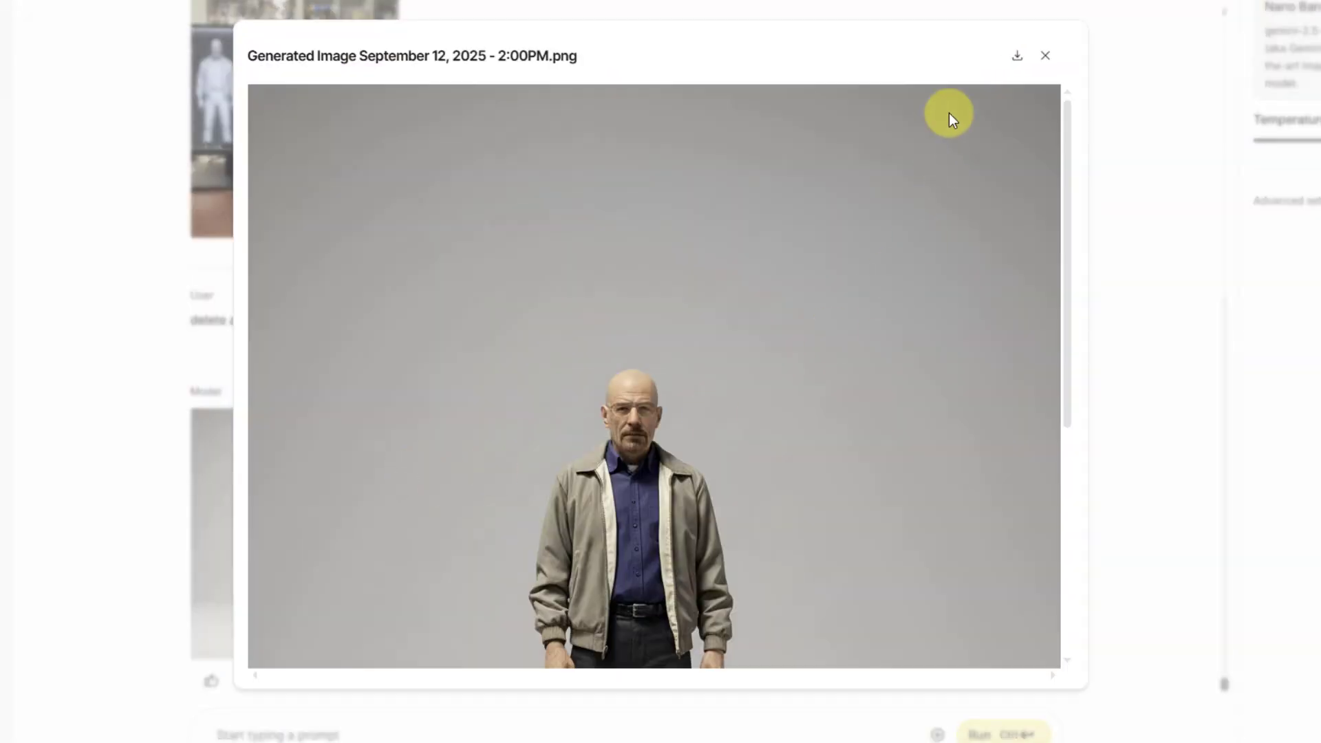
{"action": "left_click", "coordinate": [1016, 61]}
{"action": "left_click", "coordinate": [1045, 56]}
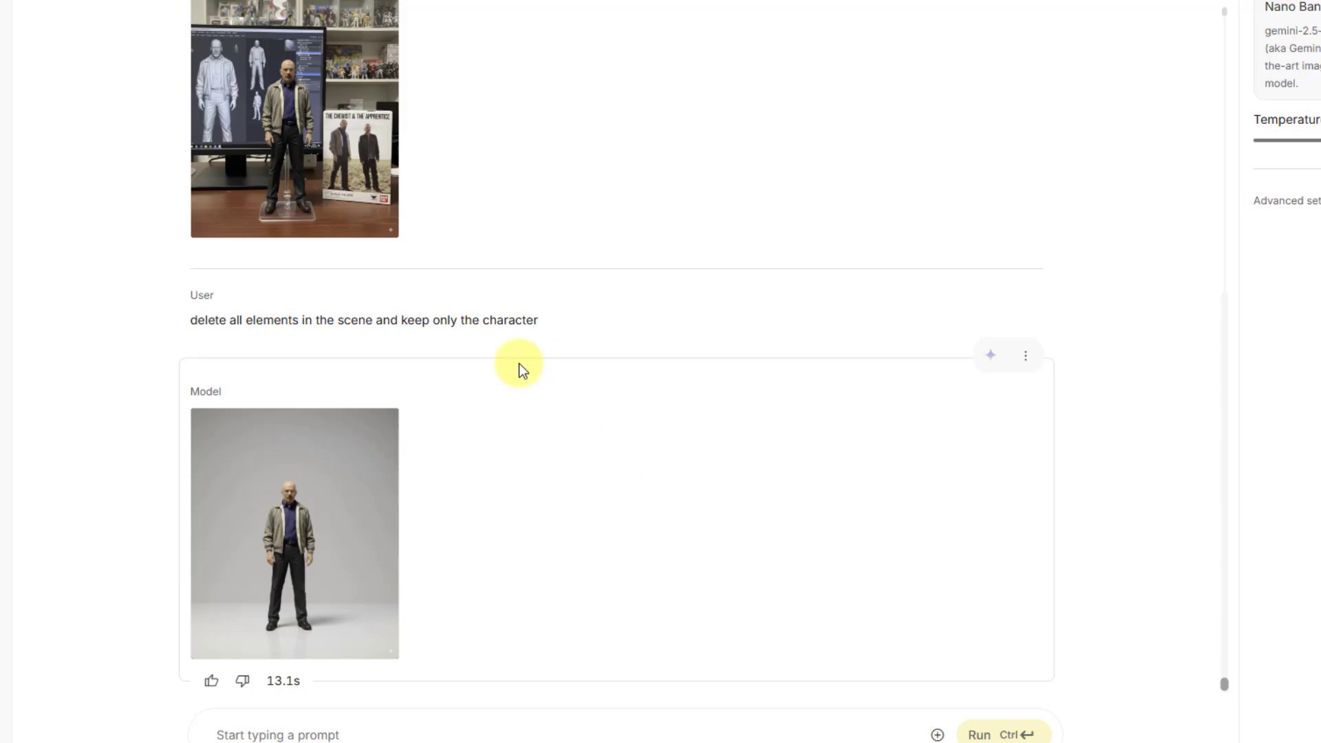
{"action": "left_click", "coordinate": [268, 14]}
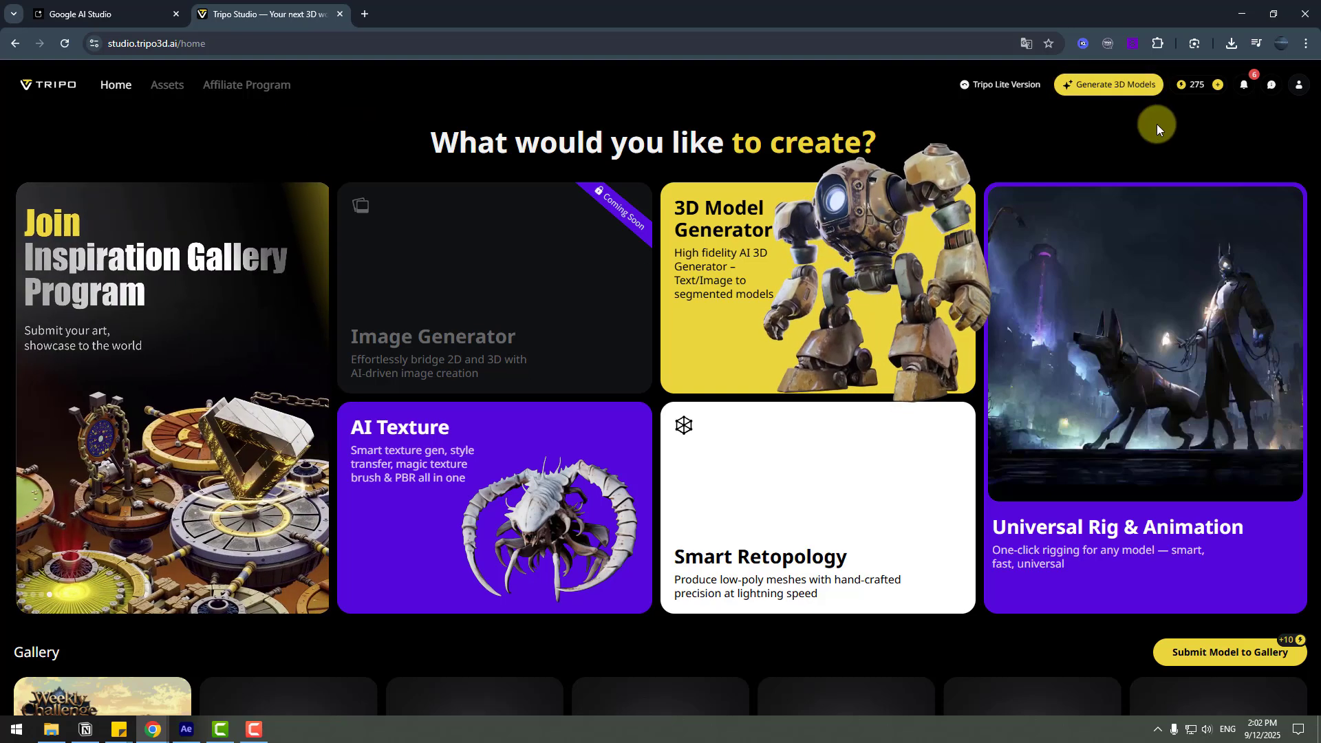
Upload the character img file to Tripo's Image to 3D and start generating the model
{"action": "left_click", "coordinate": [1109, 84]}
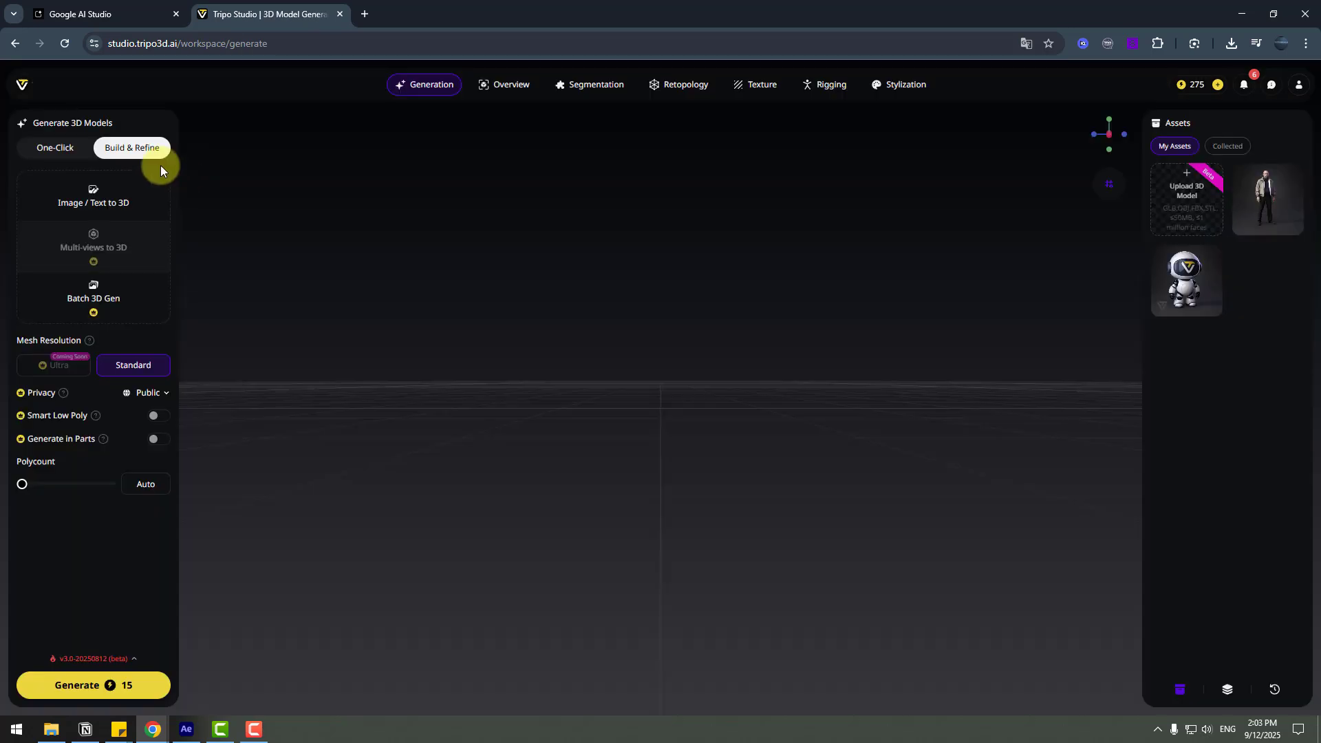
{"action": "left_click", "coordinate": [95, 205]}
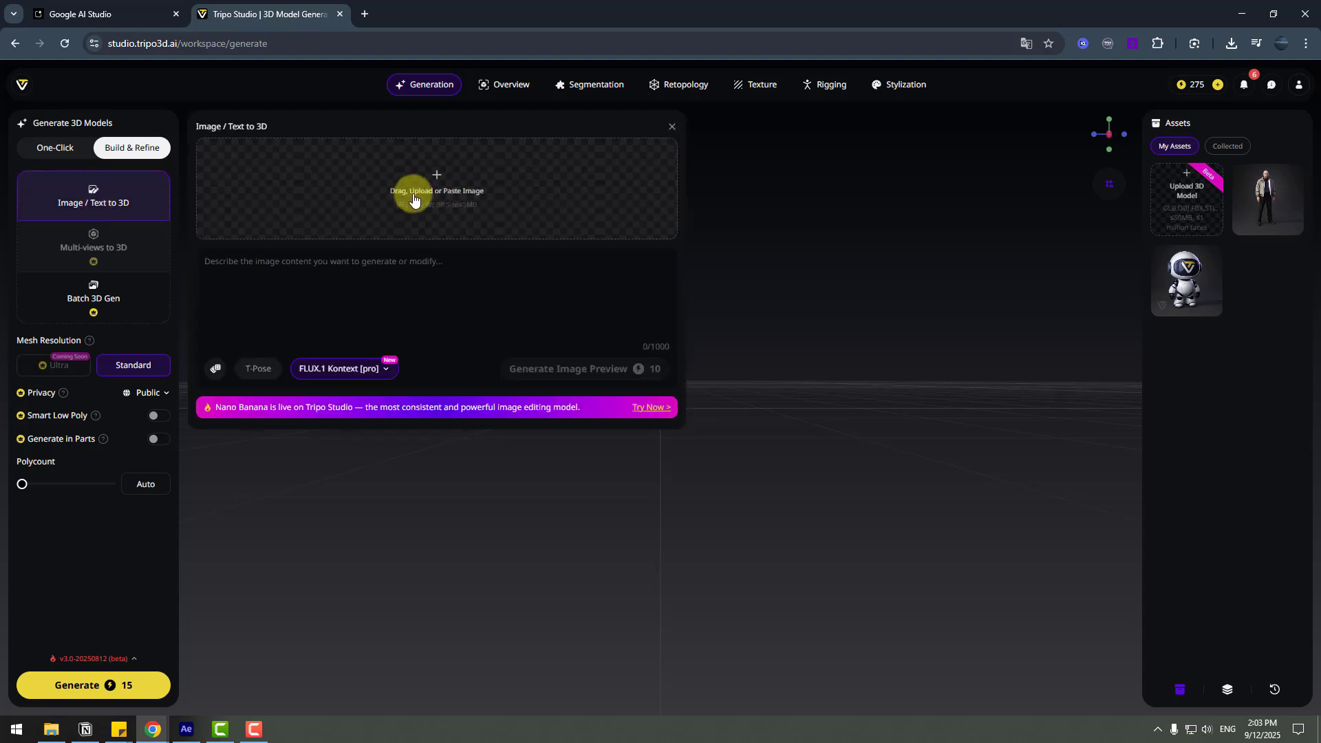
{"action": "left_click", "coordinate": [408, 204]}
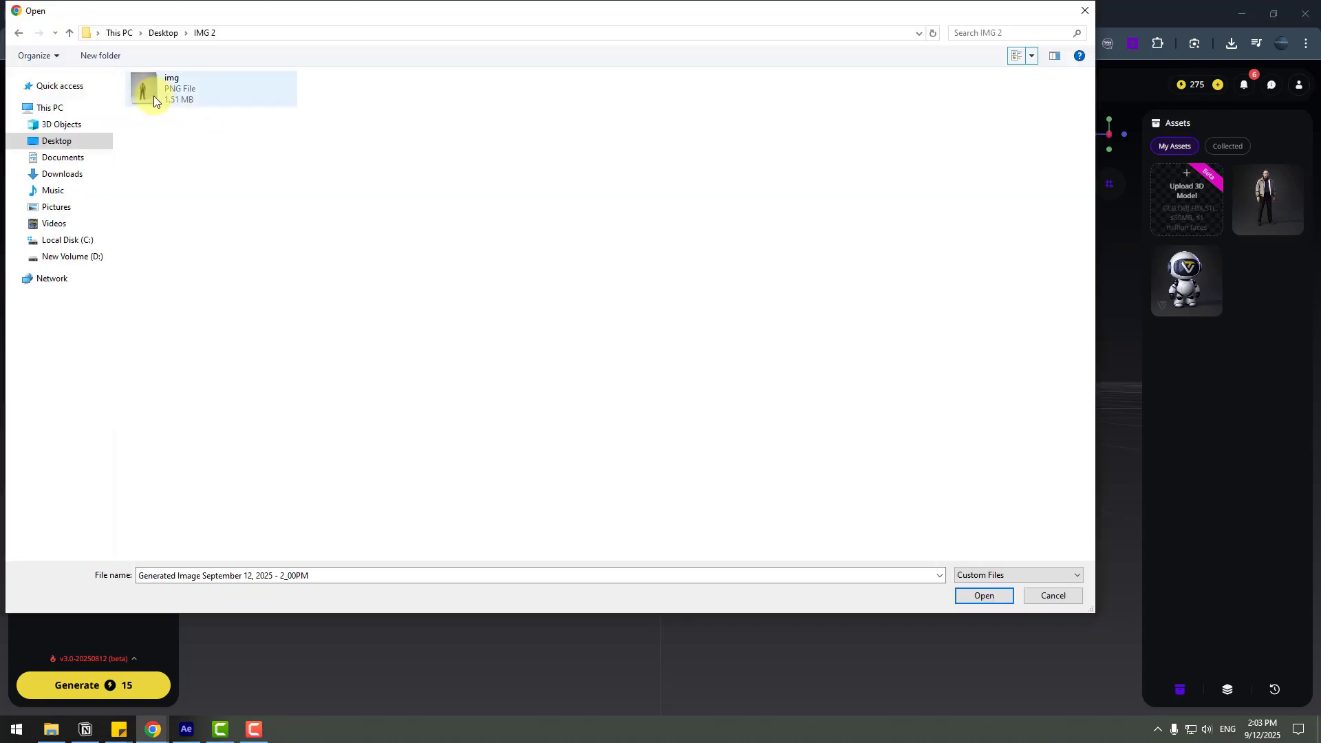
{"action": "left_click", "coordinate": [154, 96]}
{"action": "left_click", "coordinate": [966, 595]}
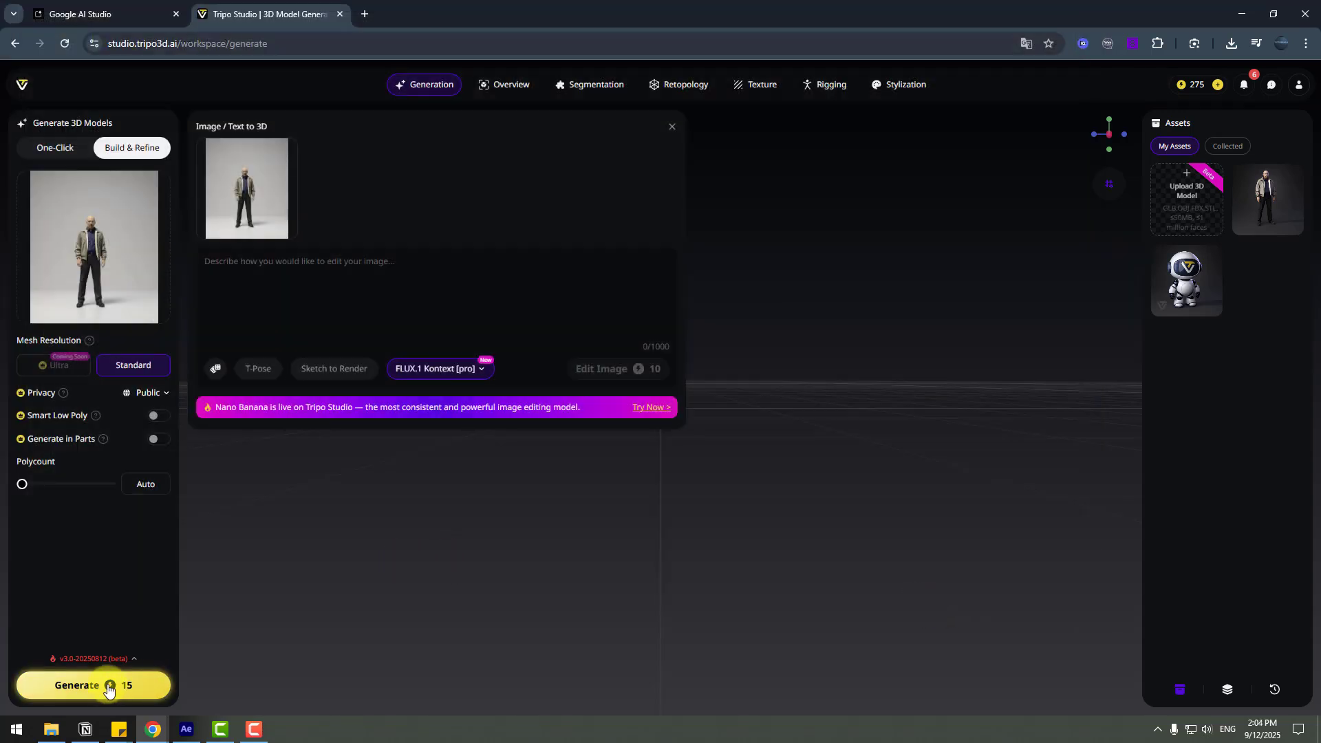
{"action": "left_click", "coordinate": [86, 692]}
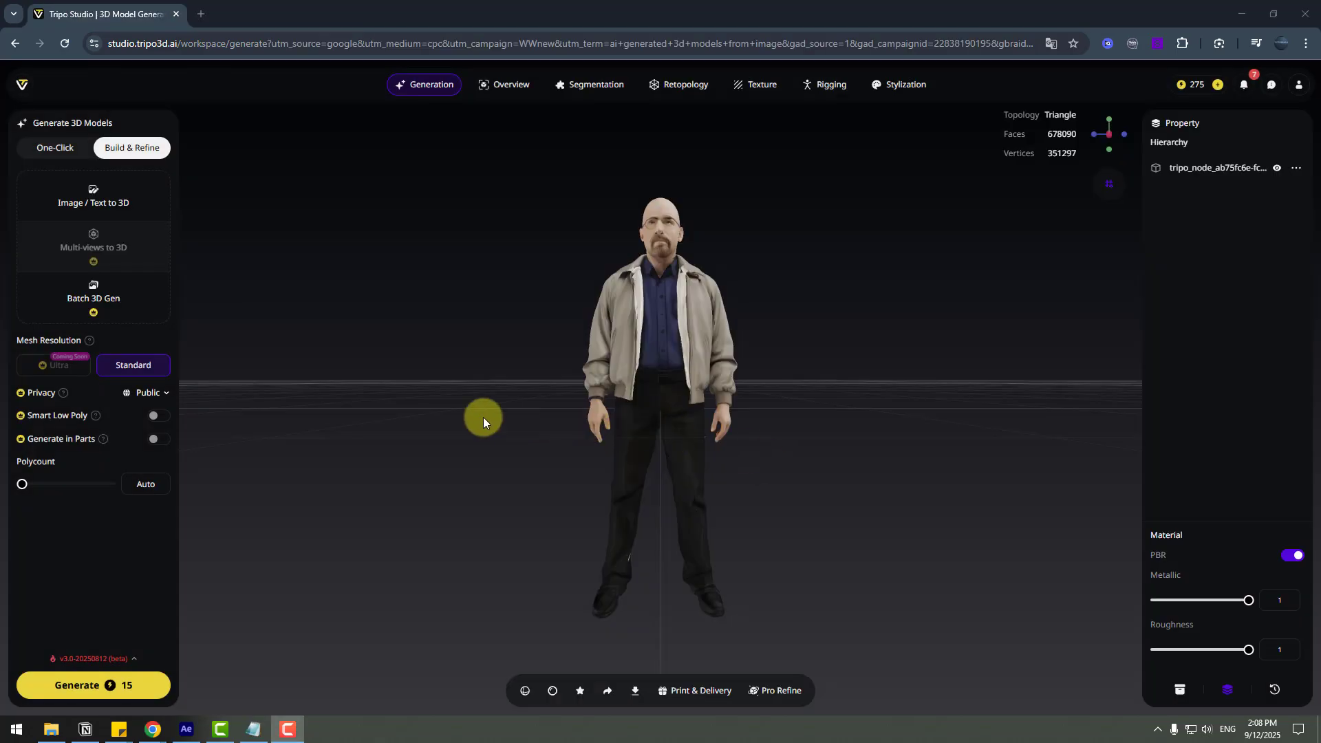
Inspect the generated character model from all sides and export it in OBJ format
{"action": "left_click_drag", "start_coordinate": [478, 407], "coordinate": [571, 420]}
{"action": "scroll", "coordinate": [571, 424], "scroll_direction": "up", "scroll_amount": 5}
{"action": "left_click", "coordinate": [748, 283]}
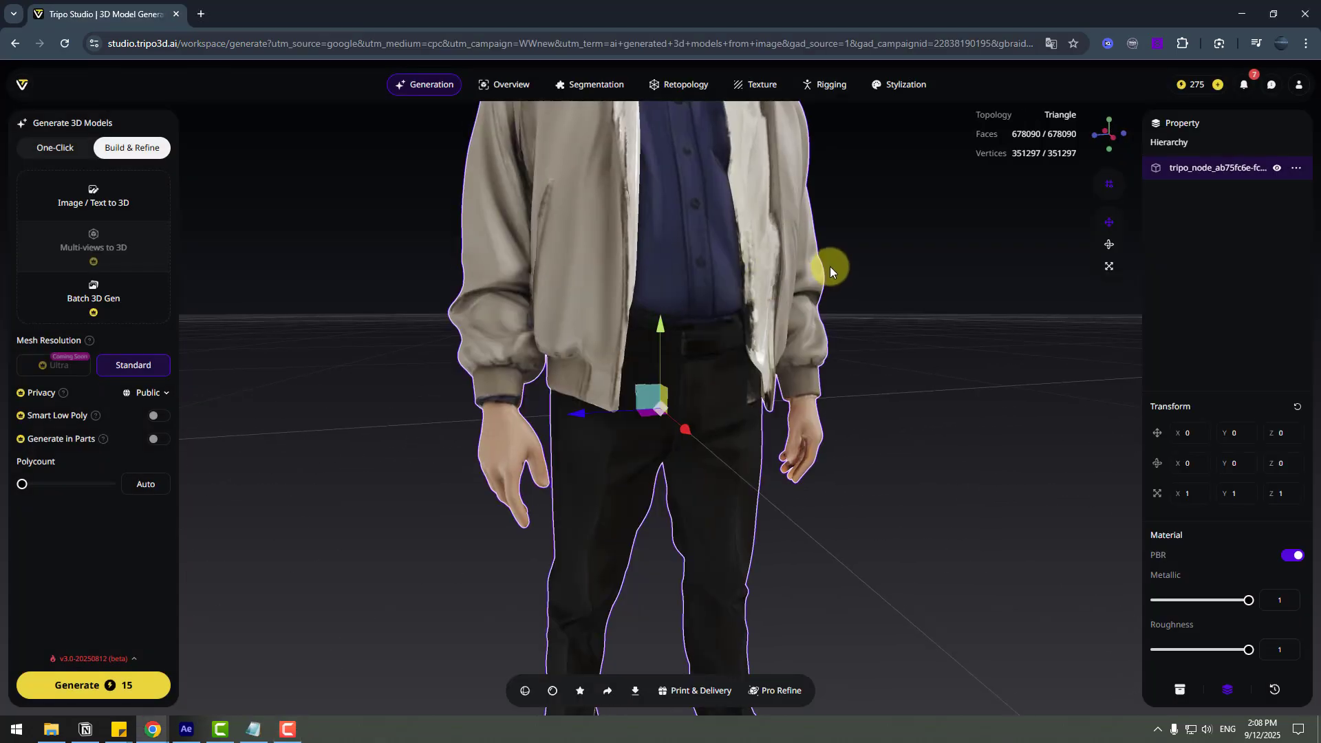
{"action": "scroll", "coordinate": [614, 375], "scroll_direction": "down", "scroll_amount": 5}
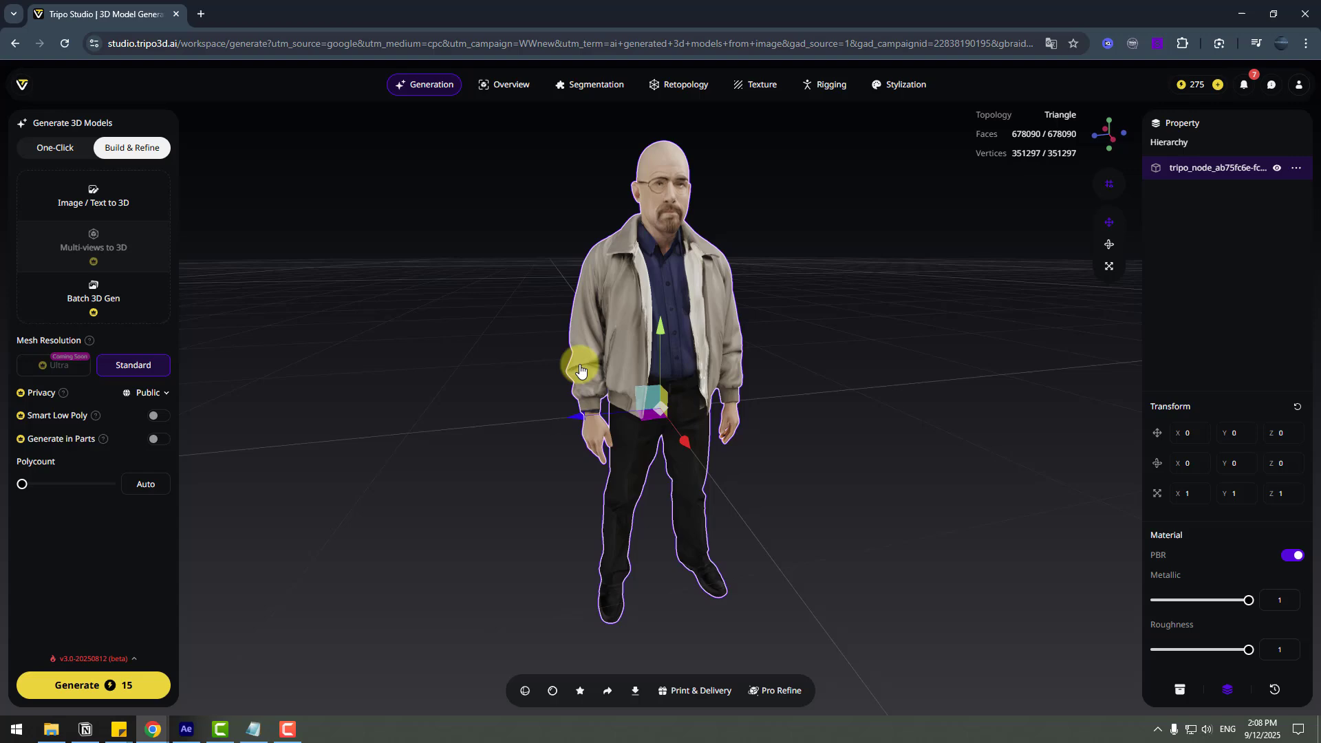
{"action": "left_click_drag", "start_coordinate": [581, 370], "coordinate": [634, 581]}
{"action": "left_click", "coordinate": [634, 689]}
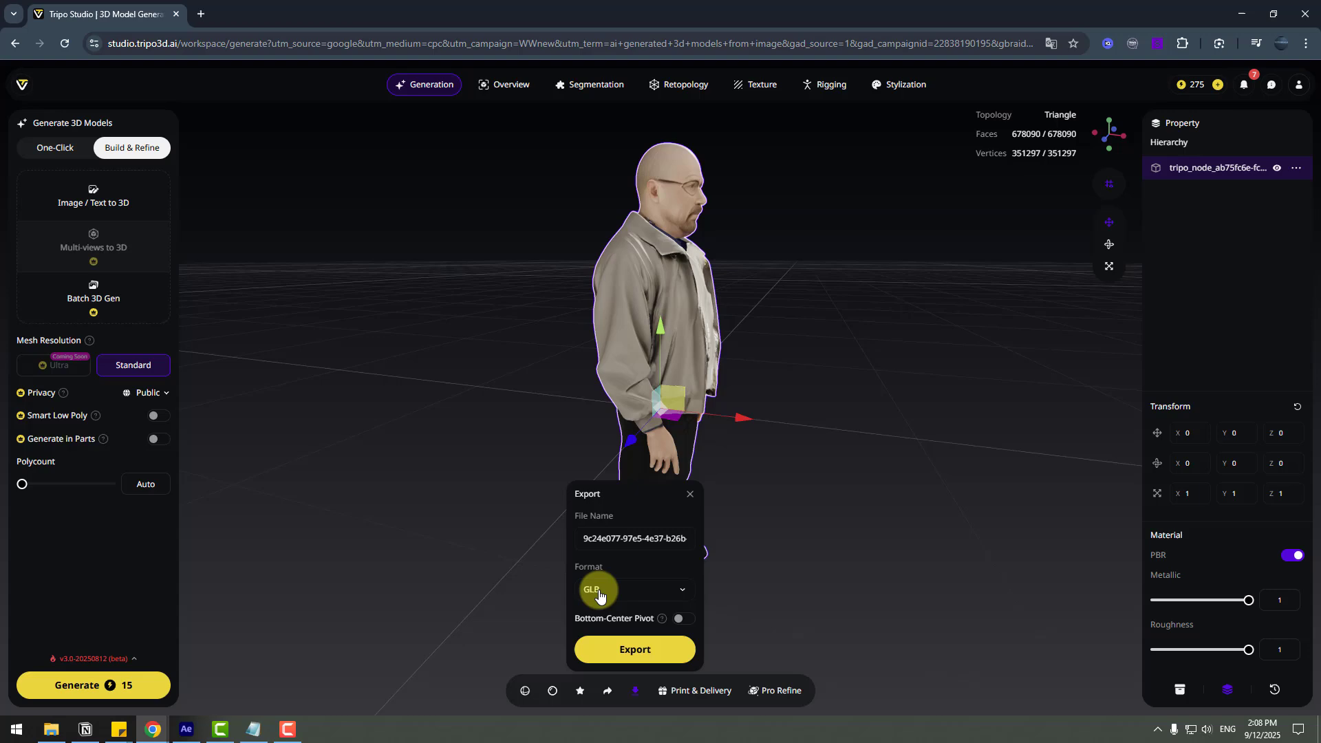
{"action": "left_click", "coordinate": [604, 588]}
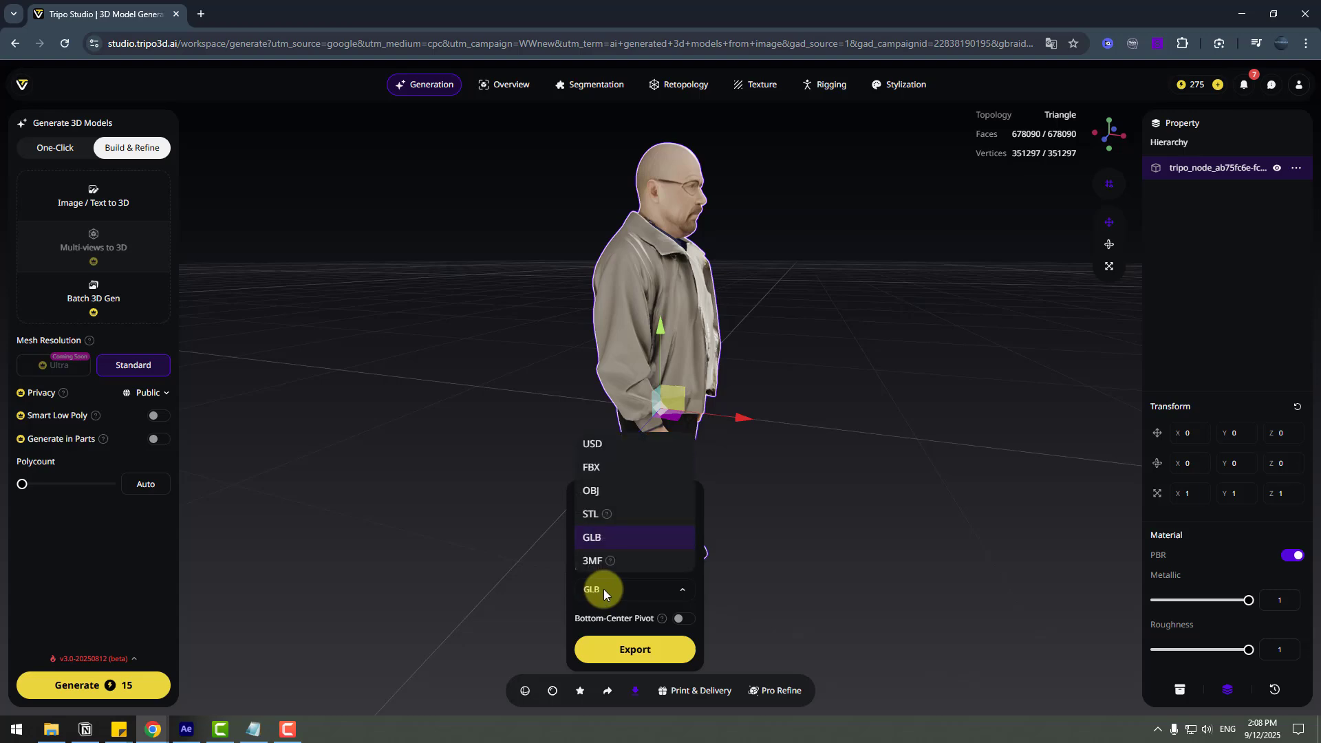
{"action": "left_click", "coordinate": [600, 491]}
{"action": "left_click", "coordinate": [615, 653]}
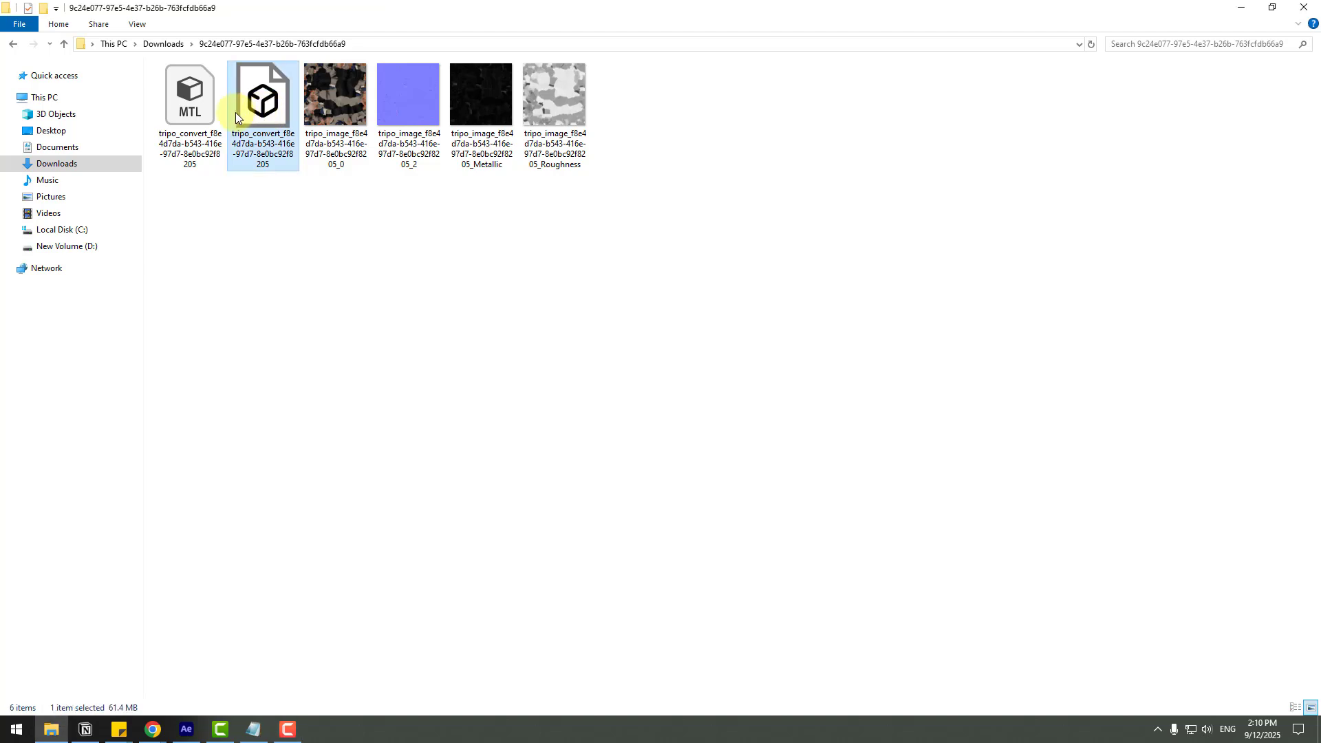
Check the downloaded MTL material and texture image files in the Downloads folder
{"action": "left_click", "coordinate": [212, 113]}
{"action": "left_click", "coordinate": [315, 151]}
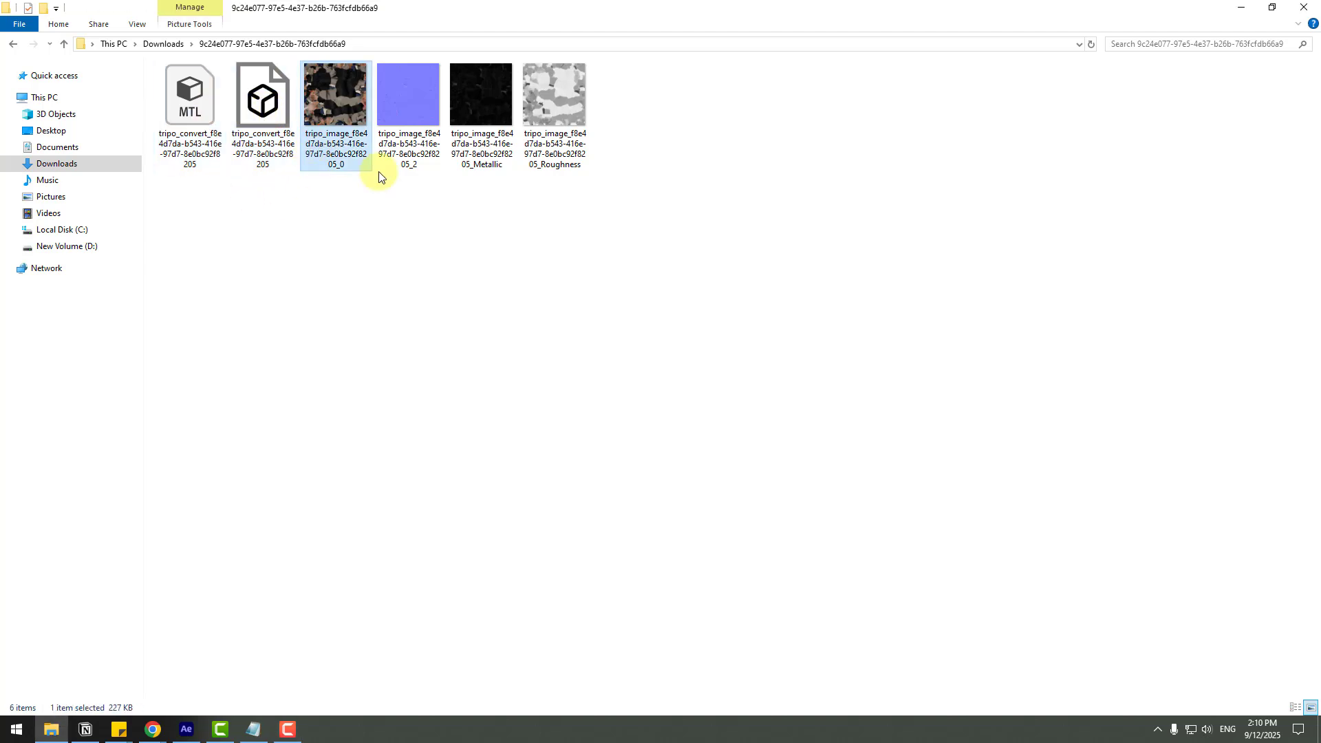
{"action": "left_click", "coordinate": [394, 138]}
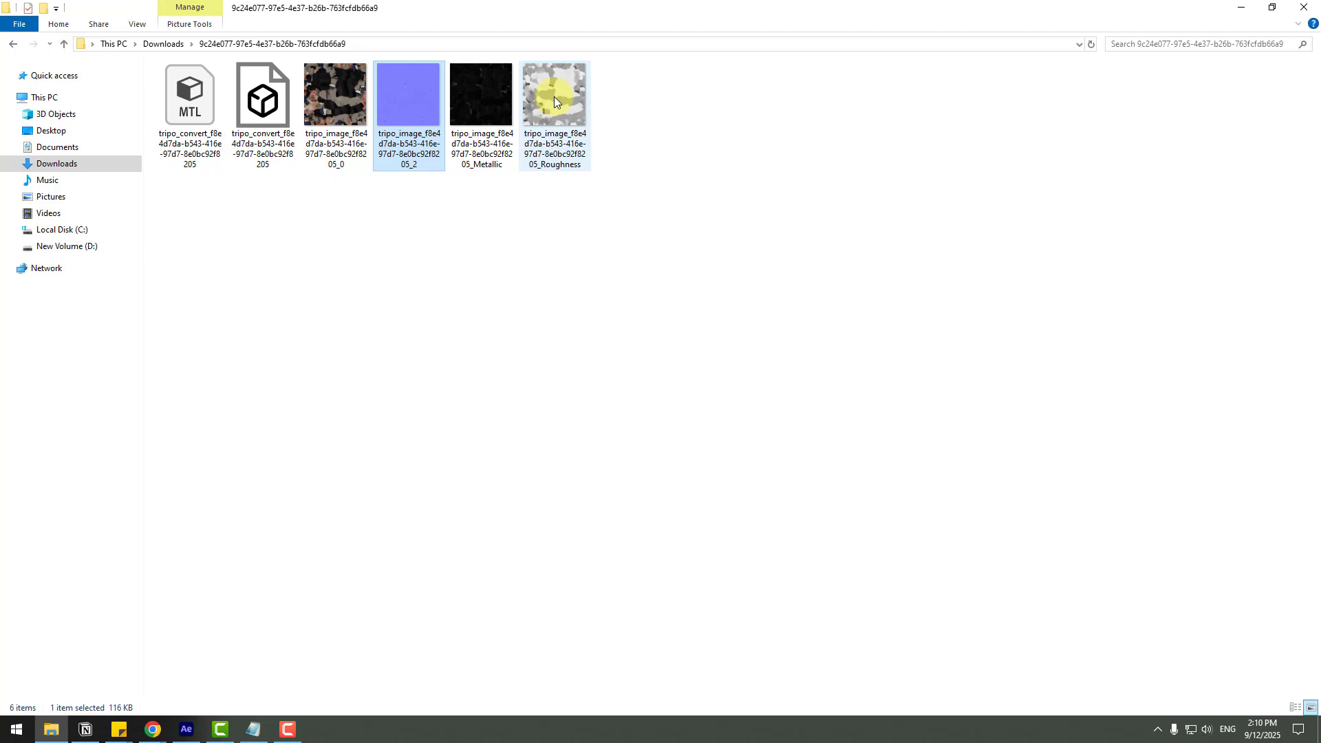
{"action": "left_click", "coordinate": [551, 251]}
Preview the Video.mp4 desk clip to about 4 seconds, close the footage viewer, and reselect the clip
{"action": "left_click", "coordinate": [183, 730]}
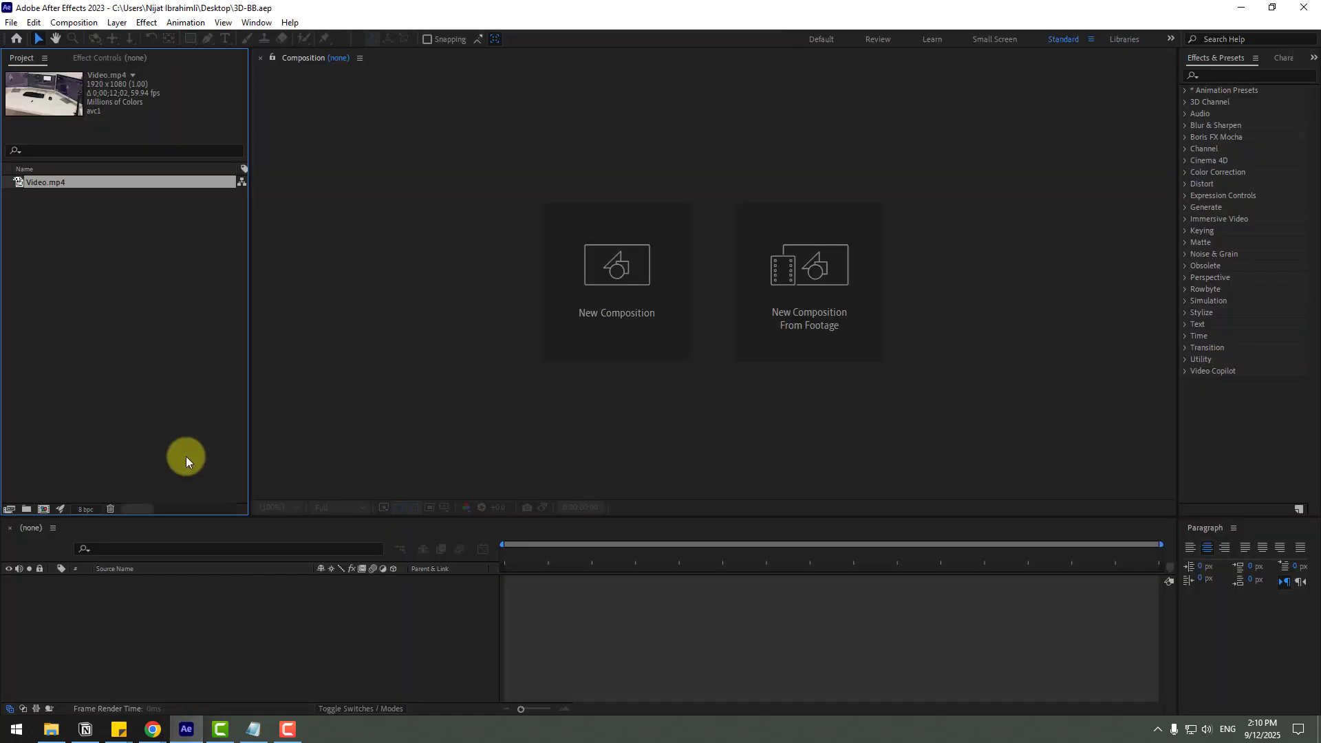
{"action": "left_click", "coordinate": [105, 382]}
{"action": "double_click", "coordinate": [47, 185]}
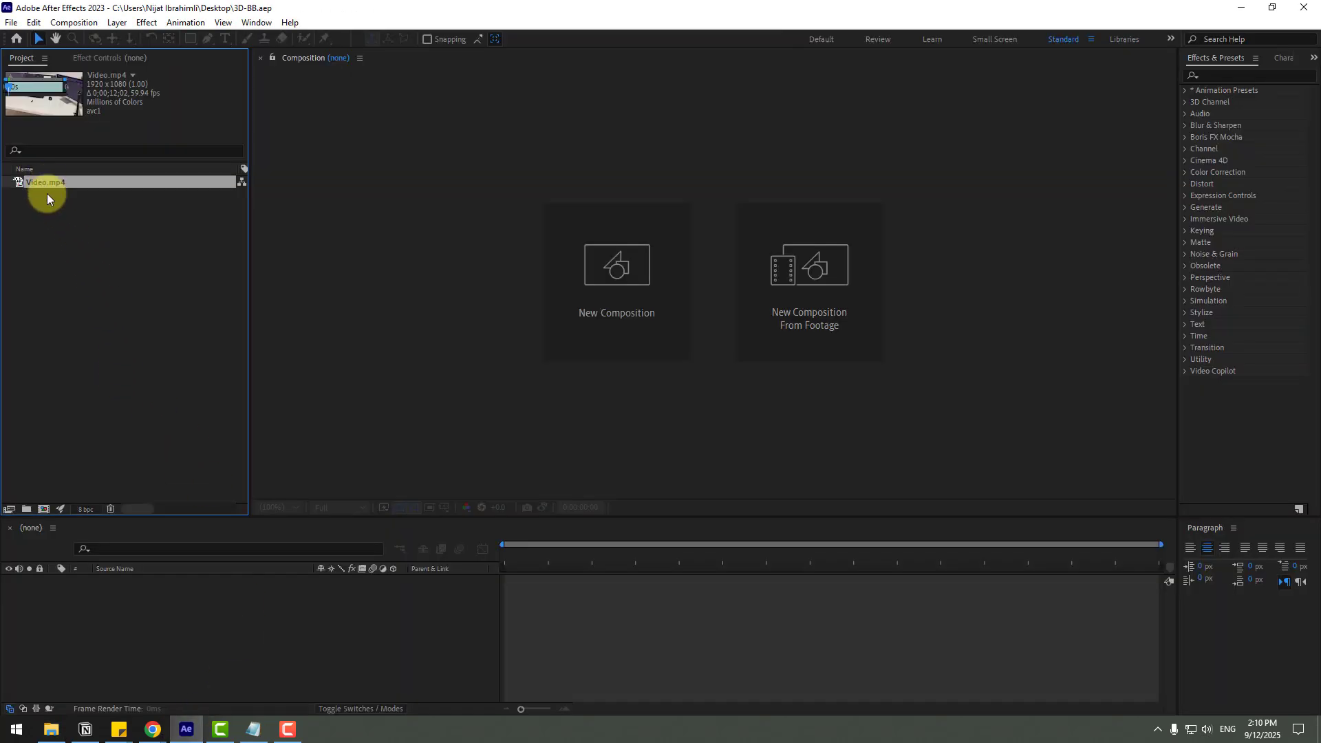
{"action": "left_click_drag", "start_coordinate": [378, 399], "coordinate": [812, 407]}
{"action": "left_click_drag", "start_coordinate": [269, 481], "coordinate": [517, 478]}
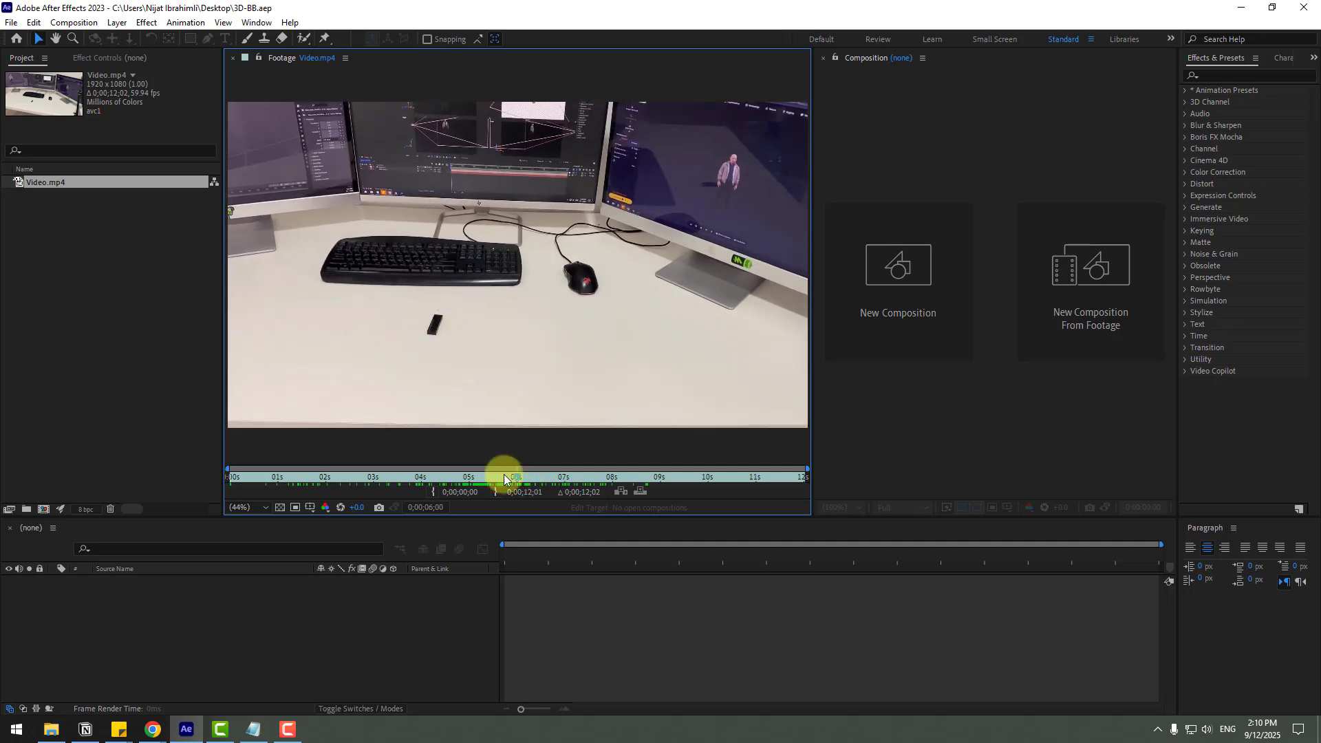
{"action": "key", "text": "ctrl+w"}
{"action": "left_click", "coordinate": [106, 233]}
Create the Video composition from Video.mp4 and move the playhead to 10 seconds
{"action": "left_click_drag", "start_coordinate": [51, 181], "coordinate": [122, 362]}
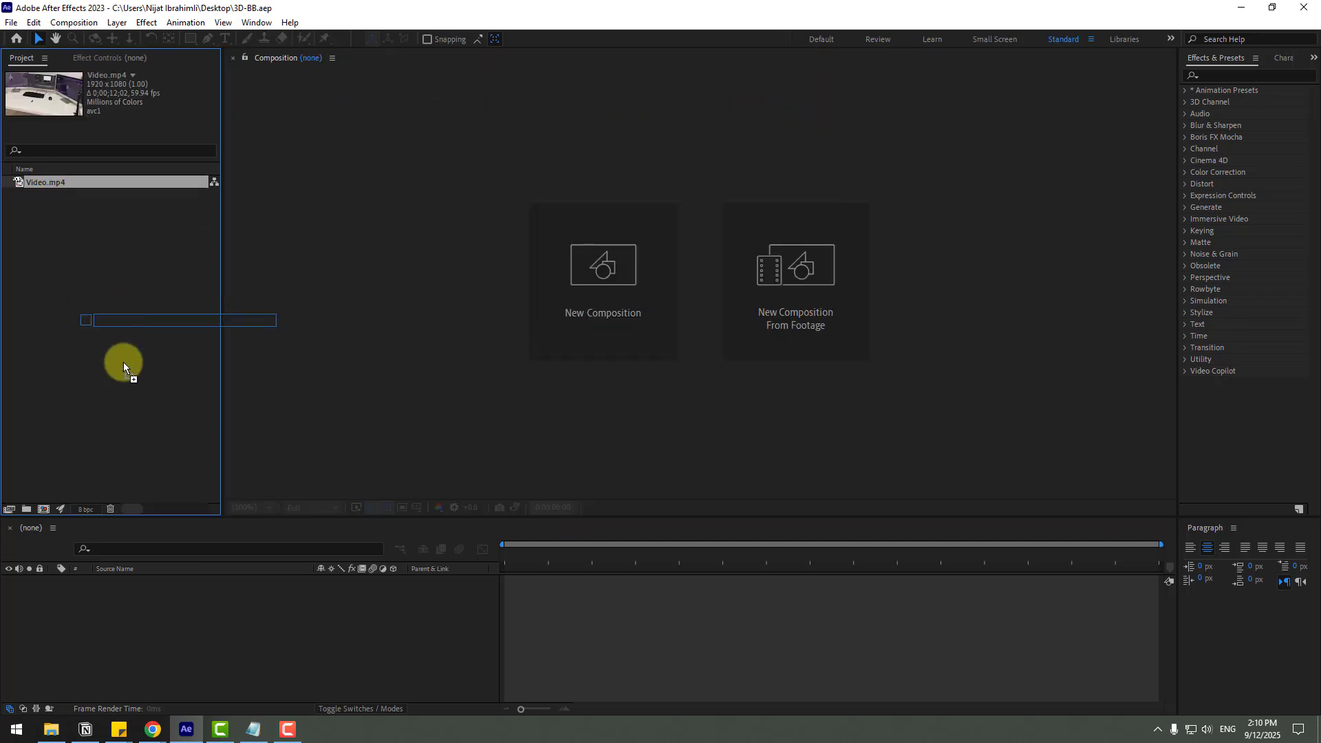
{"action": "left_click_drag", "start_coordinate": [44, 508], "coordinate": [44, 508]}
{"action": "left_click_drag", "start_coordinate": [1092, 555], "coordinate": [1049, 560]}
Trim the composition to a 10-second work area
{"action": "left_click", "coordinate": [34, 23]}
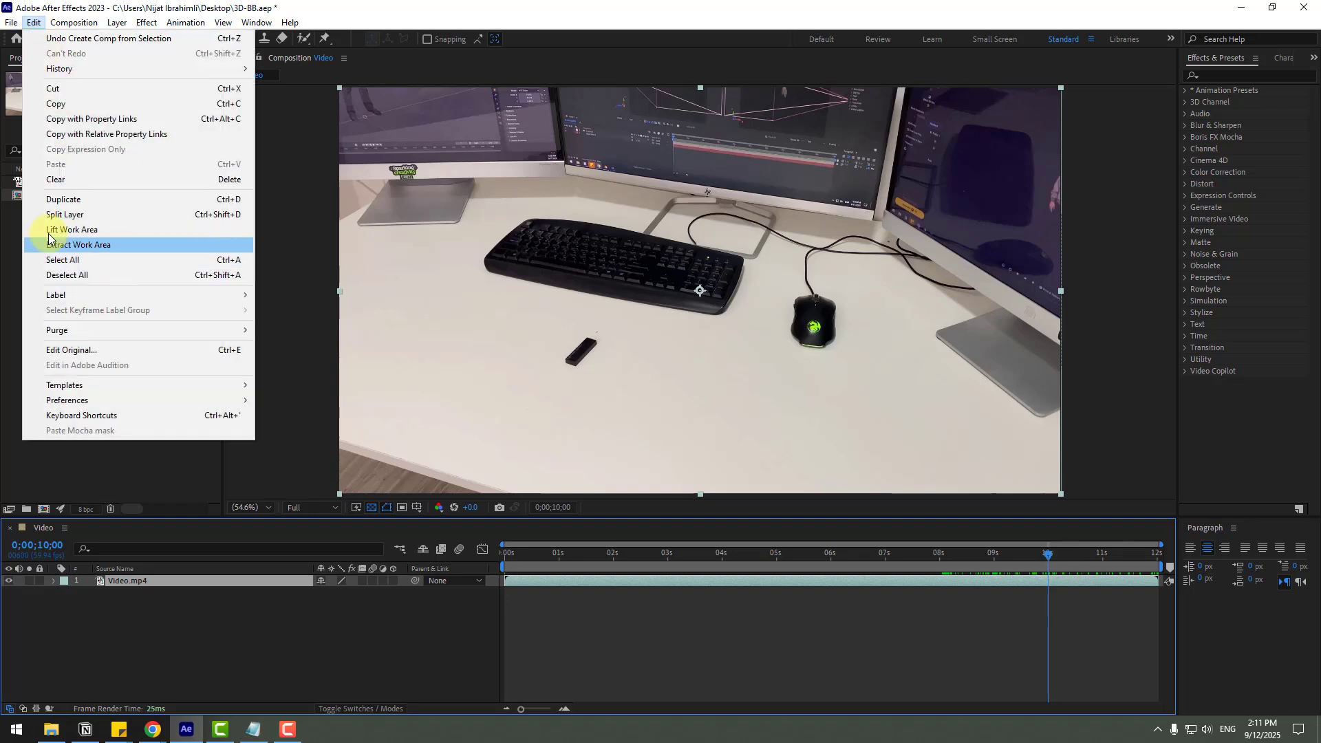
{"action": "left_click", "coordinate": [72, 214]}
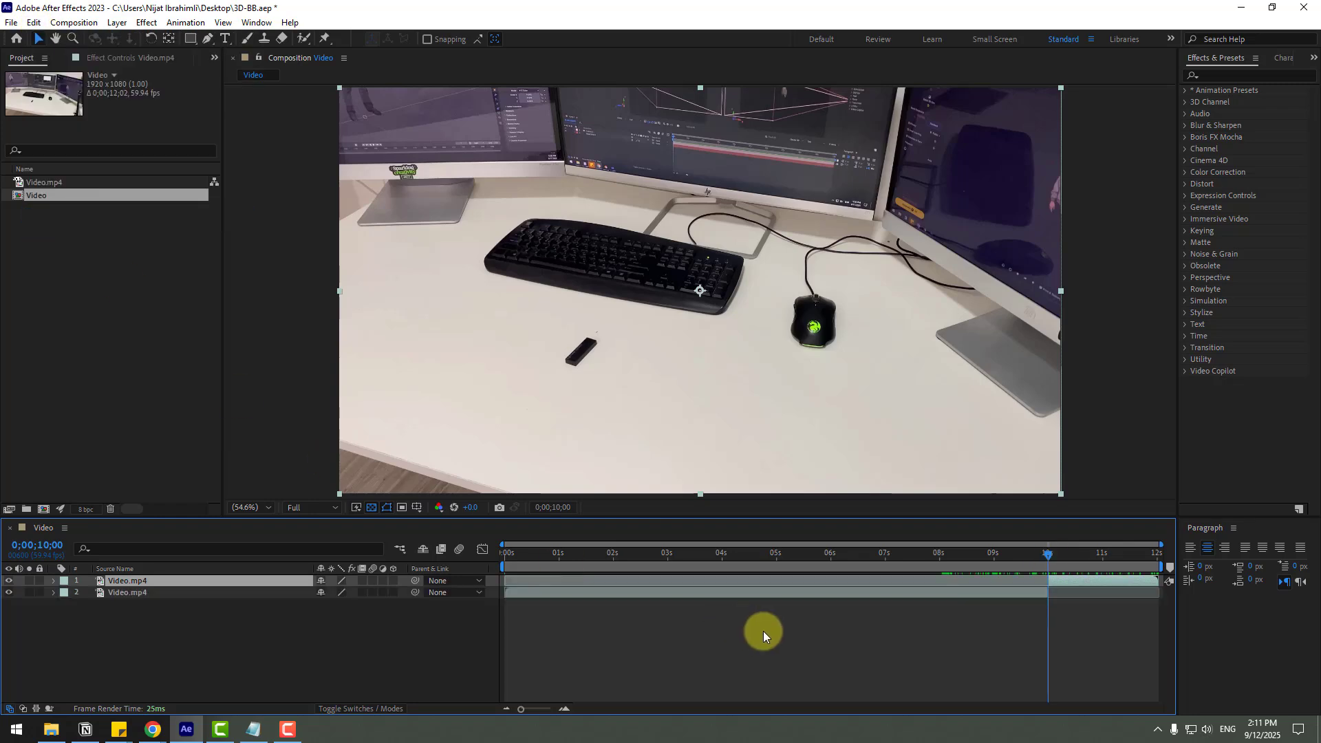
{"action": "key", "text": "Delete"}
{"action": "left_click", "coordinate": [1004, 553]}
{"action": "key", "text": "ctrl+z"}
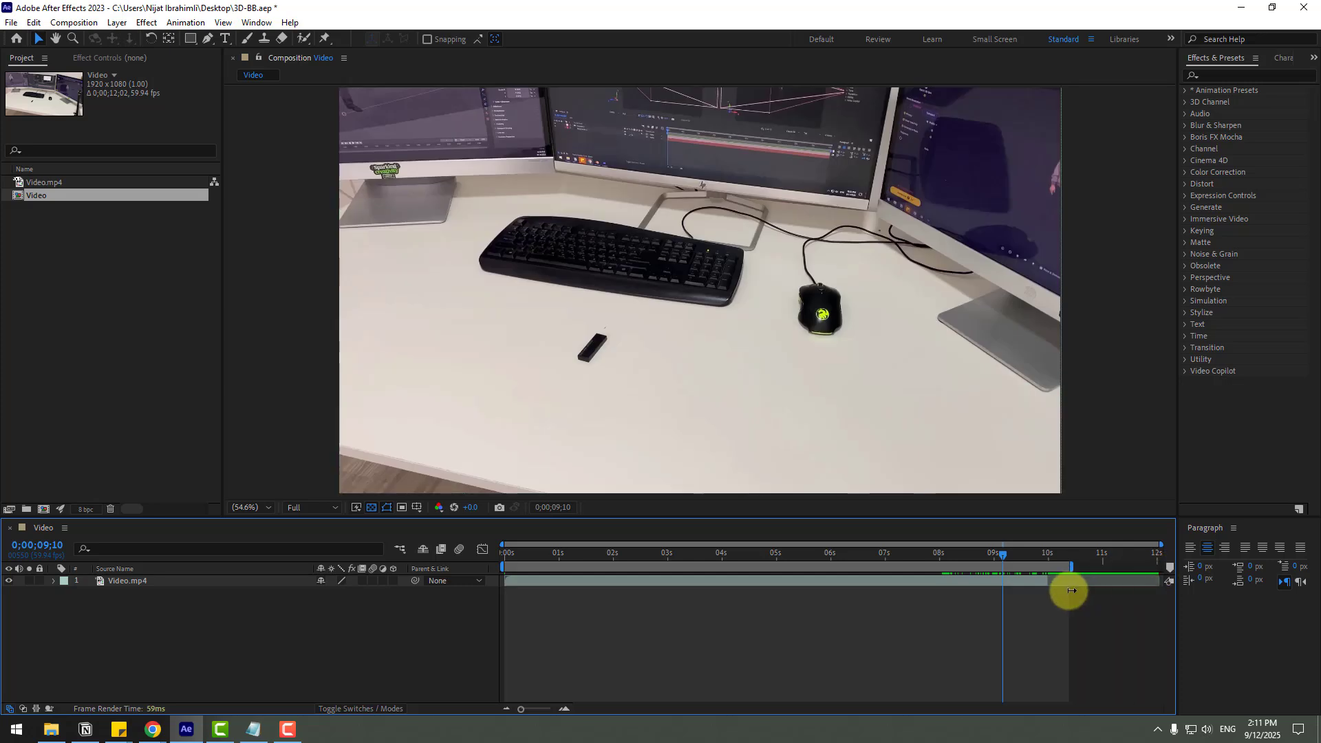
{"action": "right_click", "coordinate": [1036, 566]}
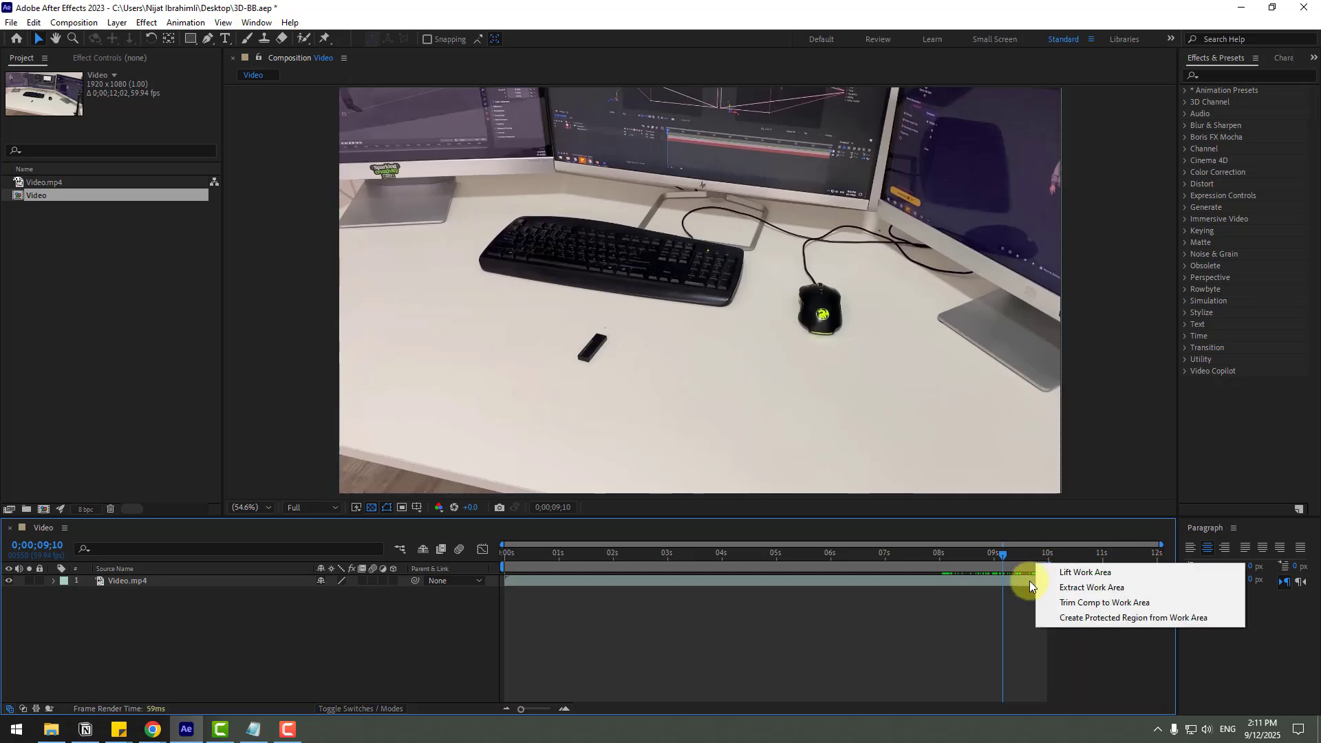
{"action": "left_click", "coordinate": [1113, 604]}
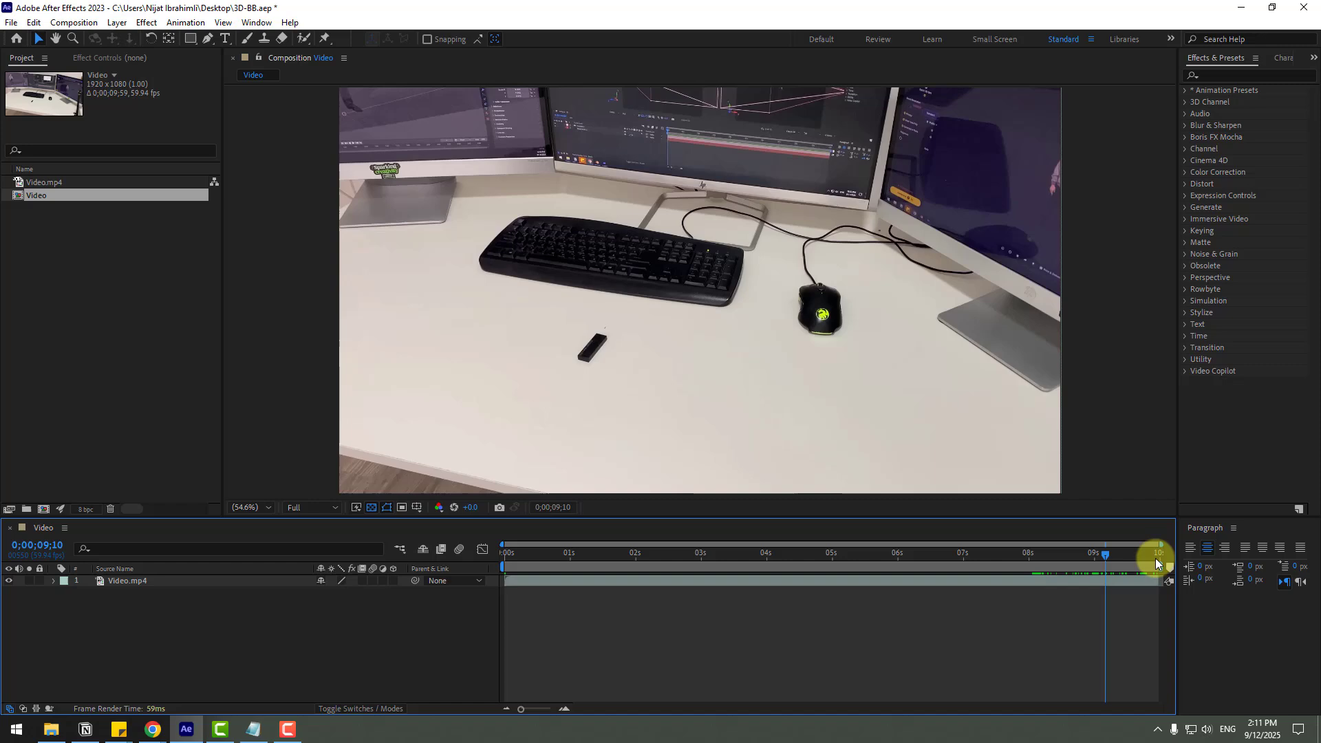
Find 3D Camera Tracker via a '3d c' search, apply it to Video.mp4, and let it solve
{"action": "left_click_drag", "start_coordinate": [1154, 559], "coordinate": [599, 568]}
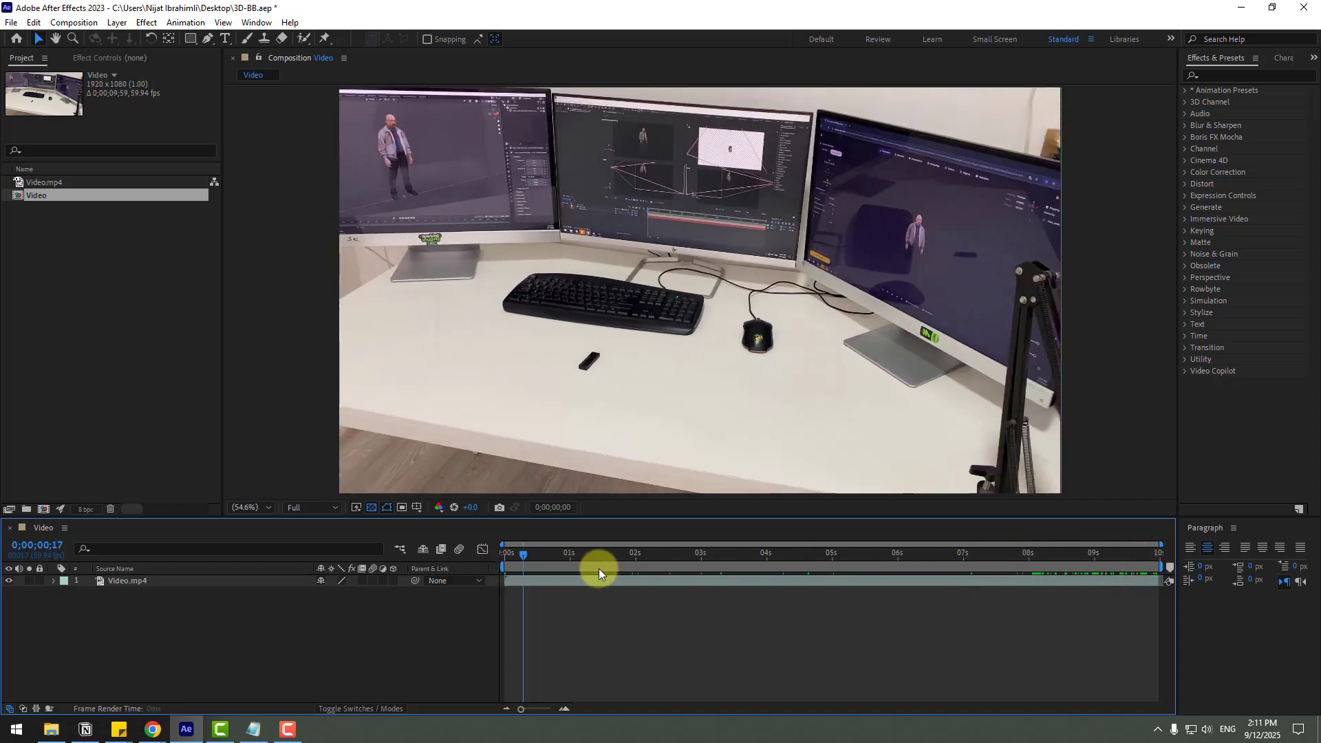
{"action": "key", "text": "Home"}
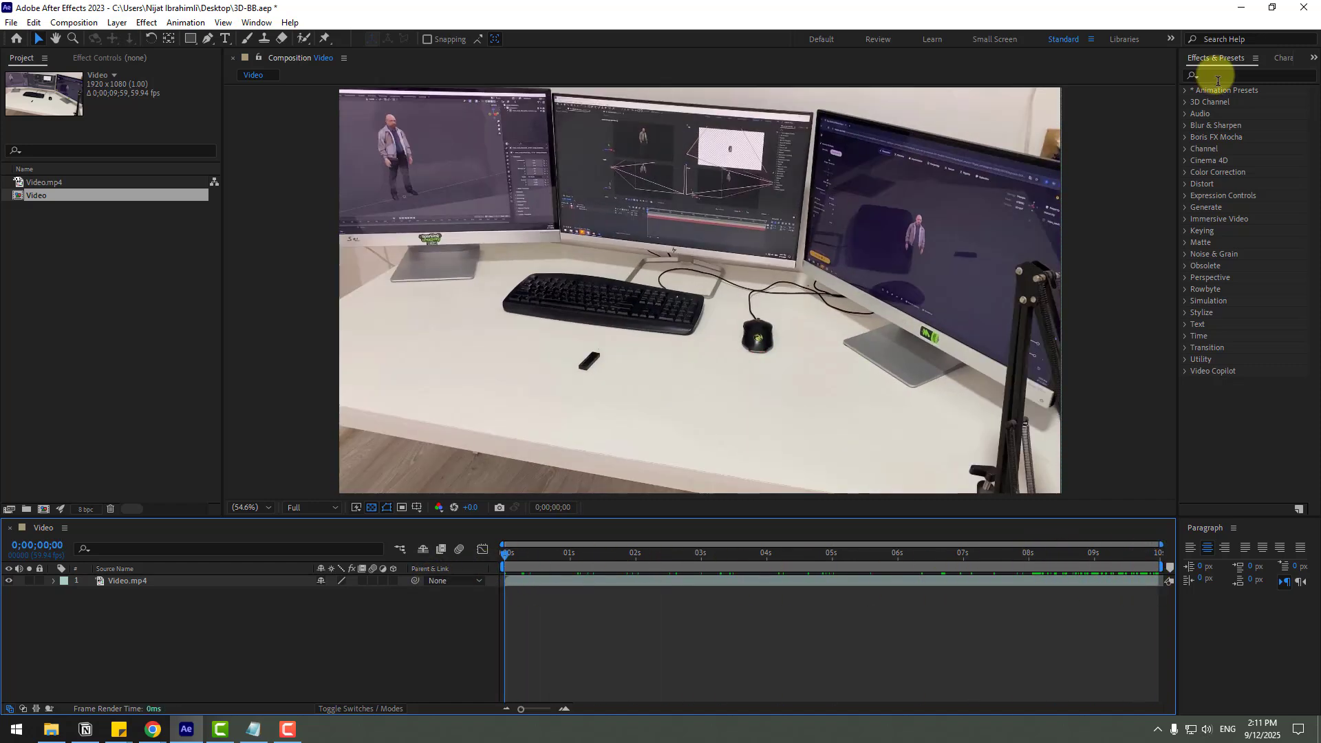
{"action": "left_click", "coordinate": [1217, 77]}
{"action": "type", "text": "3d cam"}
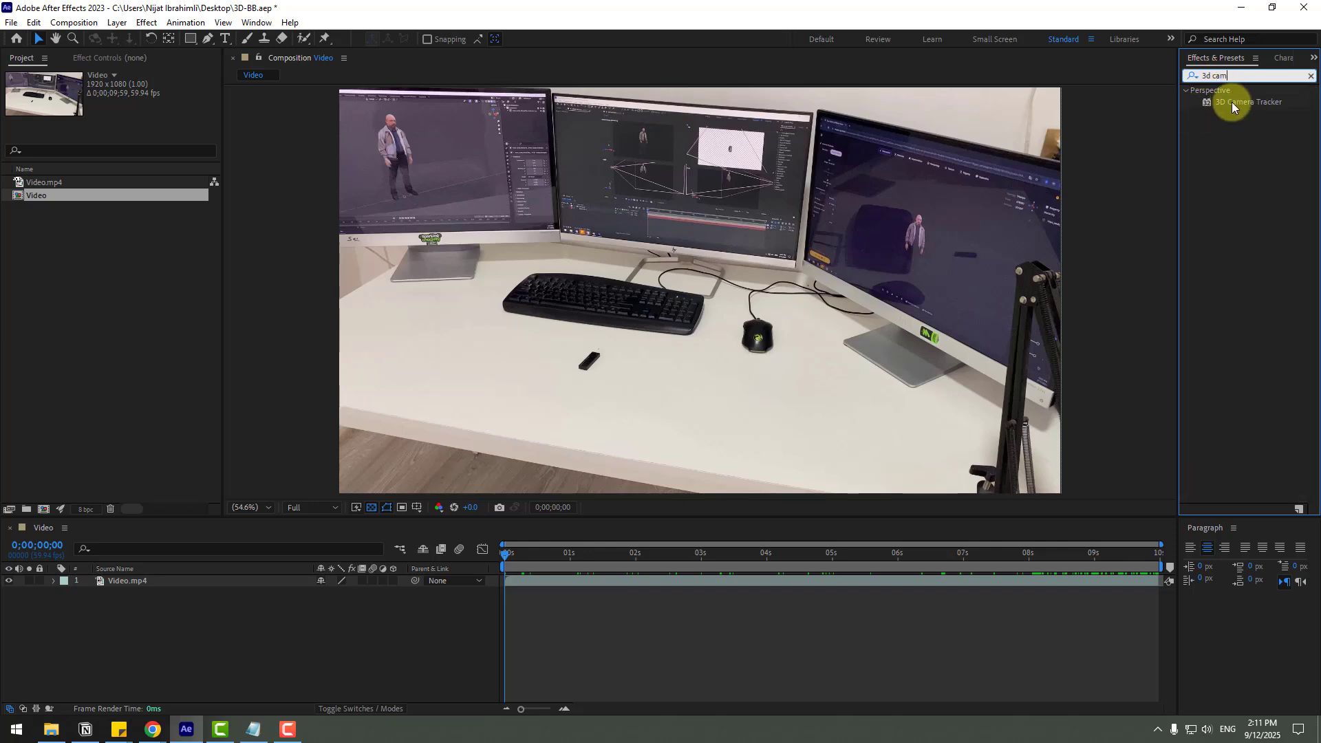
{"action": "left_click_drag", "start_coordinate": [1236, 105], "coordinate": [117, 583]}
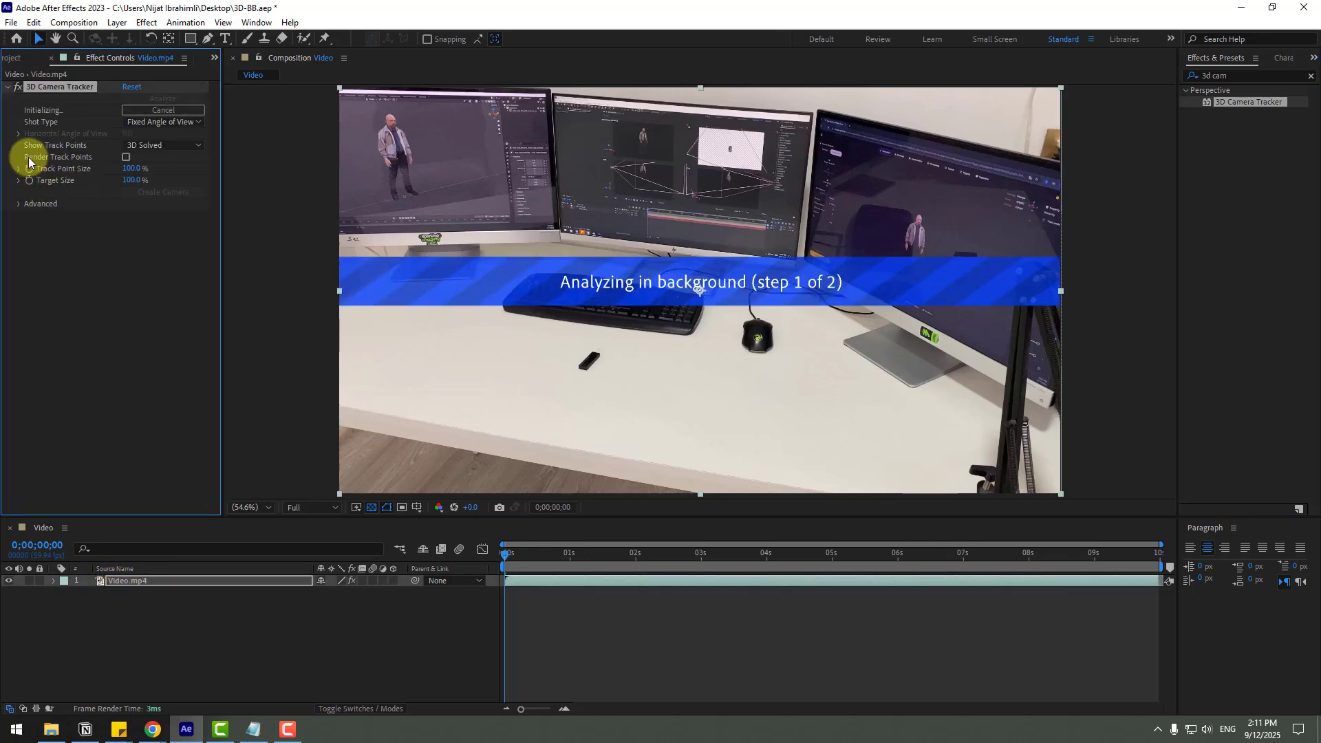
{"action": "left_click", "coordinate": [126, 157]}
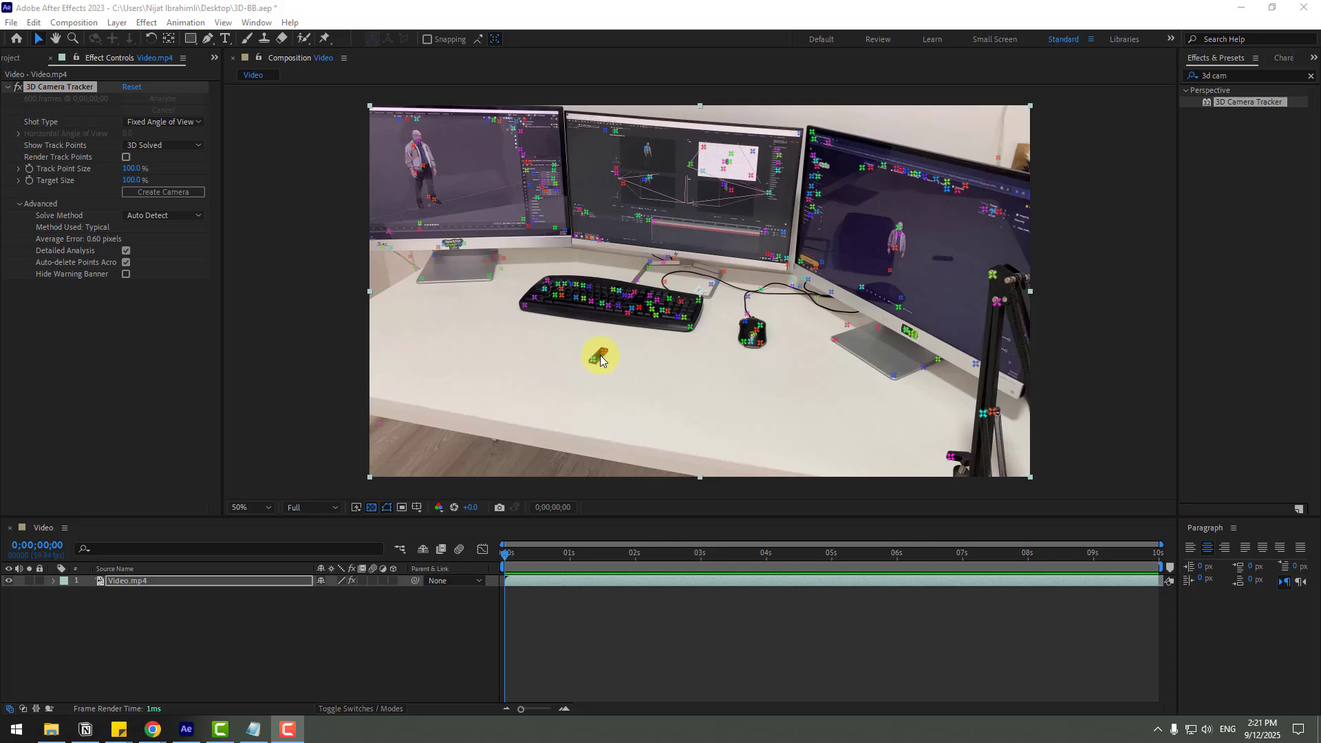
{"action": "left_click_drag", "start_coordinate": [517, 553], "coordinate": [535, 574]}
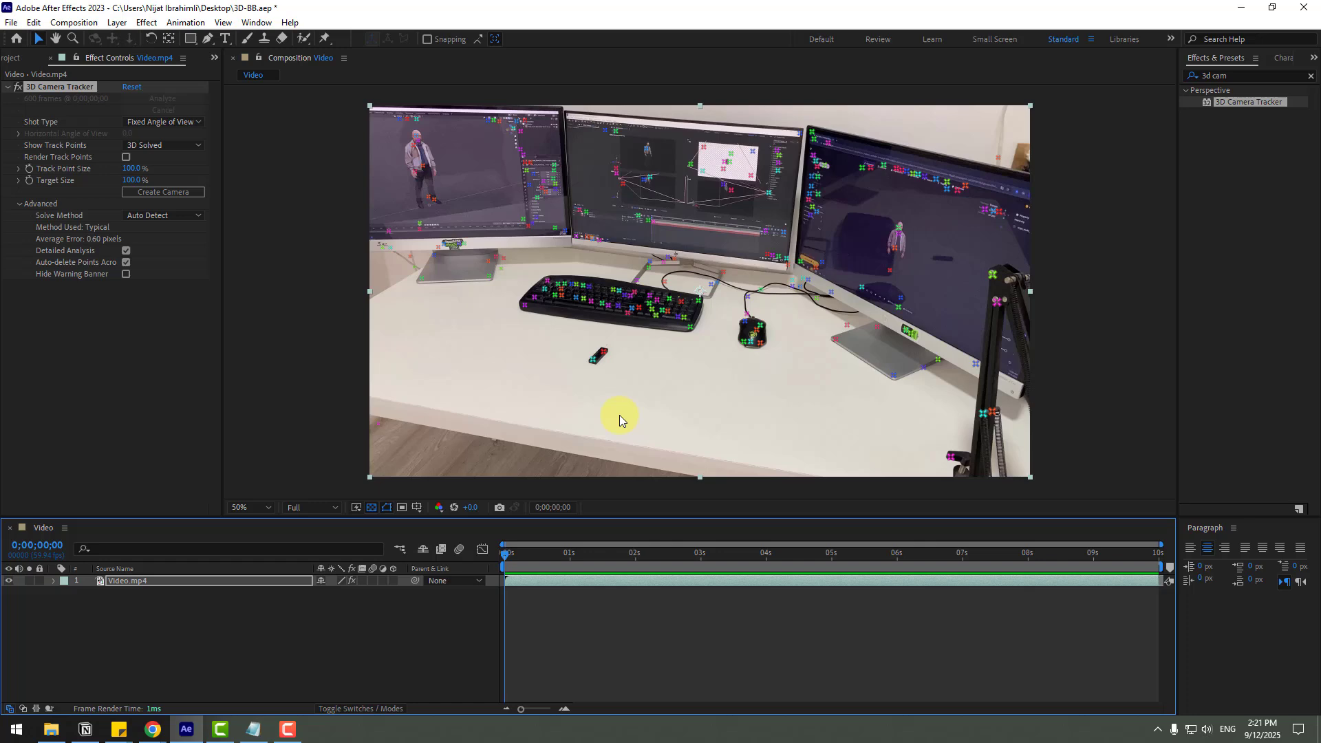
Create a solid and camera on the small black object in front of the keyboard, then preview playback
{"action": "scroll", "coordinate": [620, 415], "scroll_direction": "up", "scroll_amount": 4}
{"action": "left_click_drag", "start_coordinate": [449, 439], "coordinate": [666, 299]}
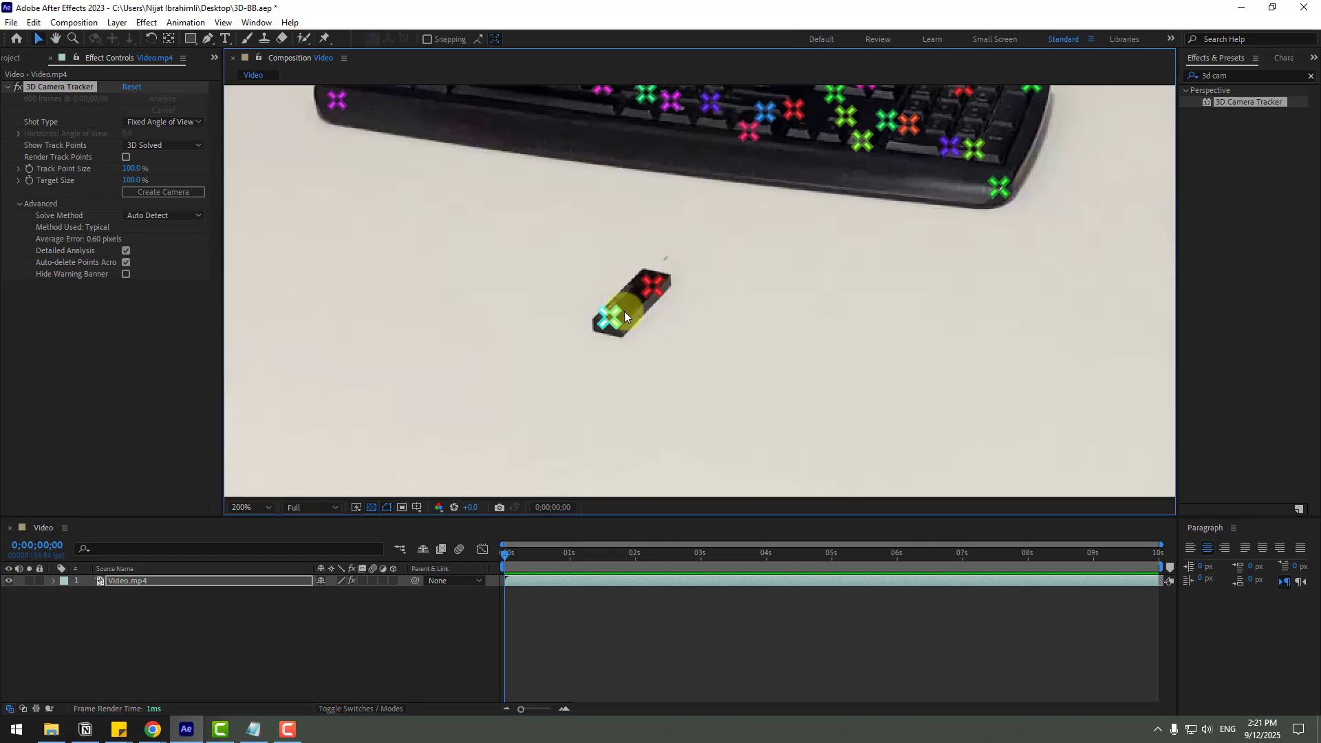
{"action": "scroll", "coordinate": [625, 311], "scroll_direction": "down", "scroll_amount": 2}
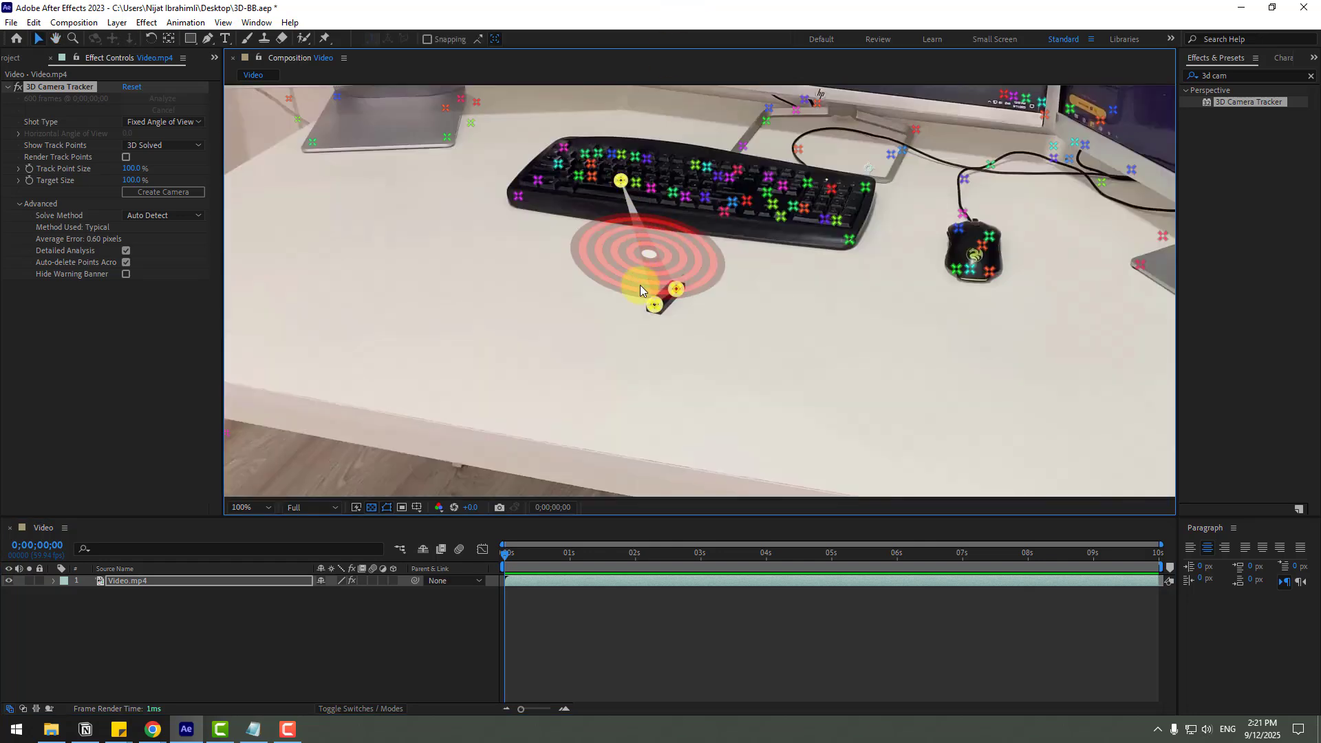
{"action": "right_click", "coordinate": [649, 258]}
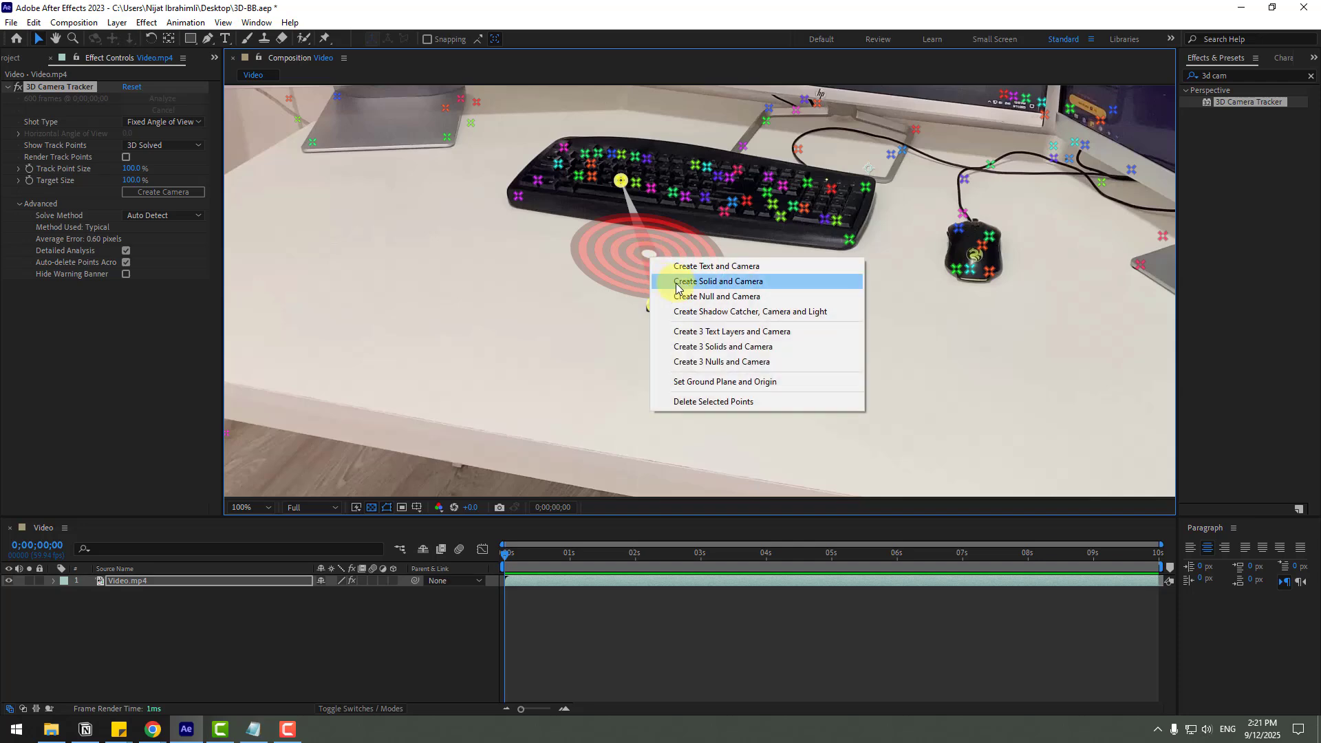
{"action": "left_click", "coordinate": [714, 288]}
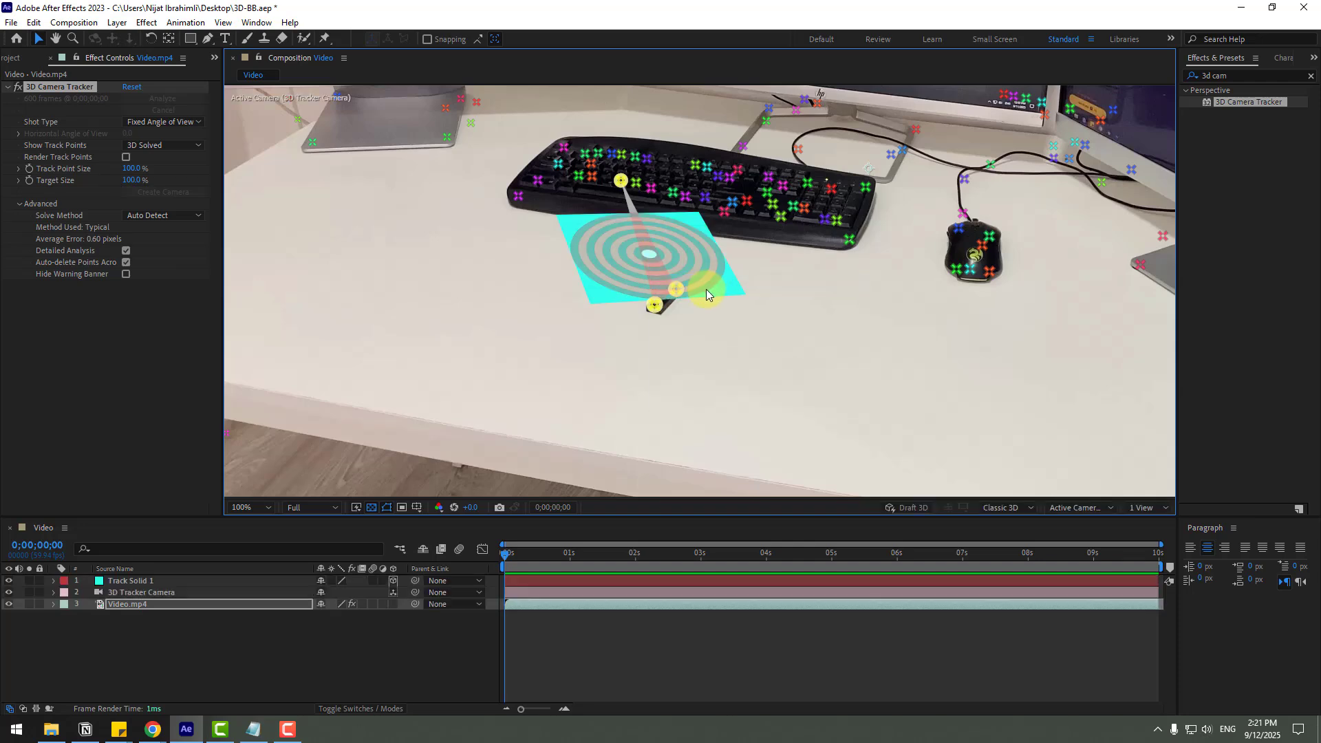
{"action": "key", "text": "space"}
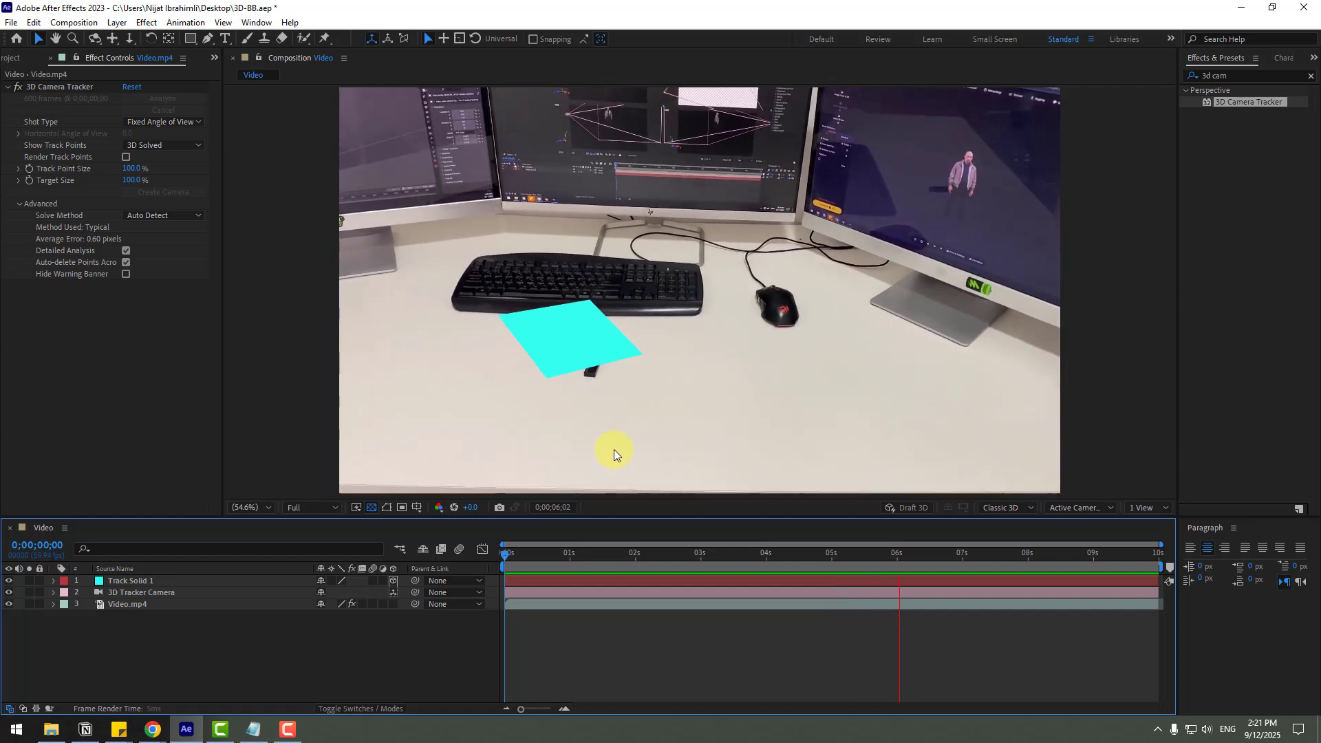
{"action": "key", "text": "space"}
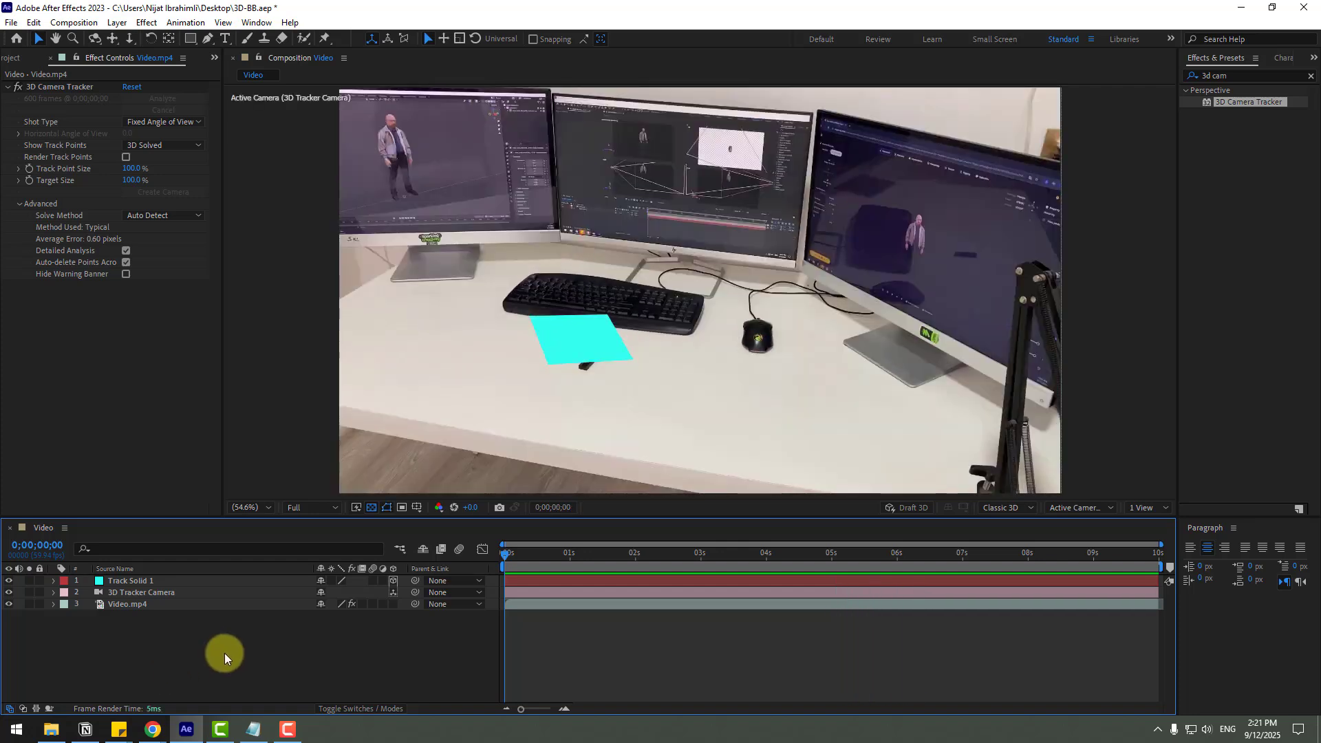
Add a new solid layer named E3D to the Video composition
{"action": "right_click", "coordinate": [185, 654]}
{"action": "mouse_move", "coordinate": [275, 491]}
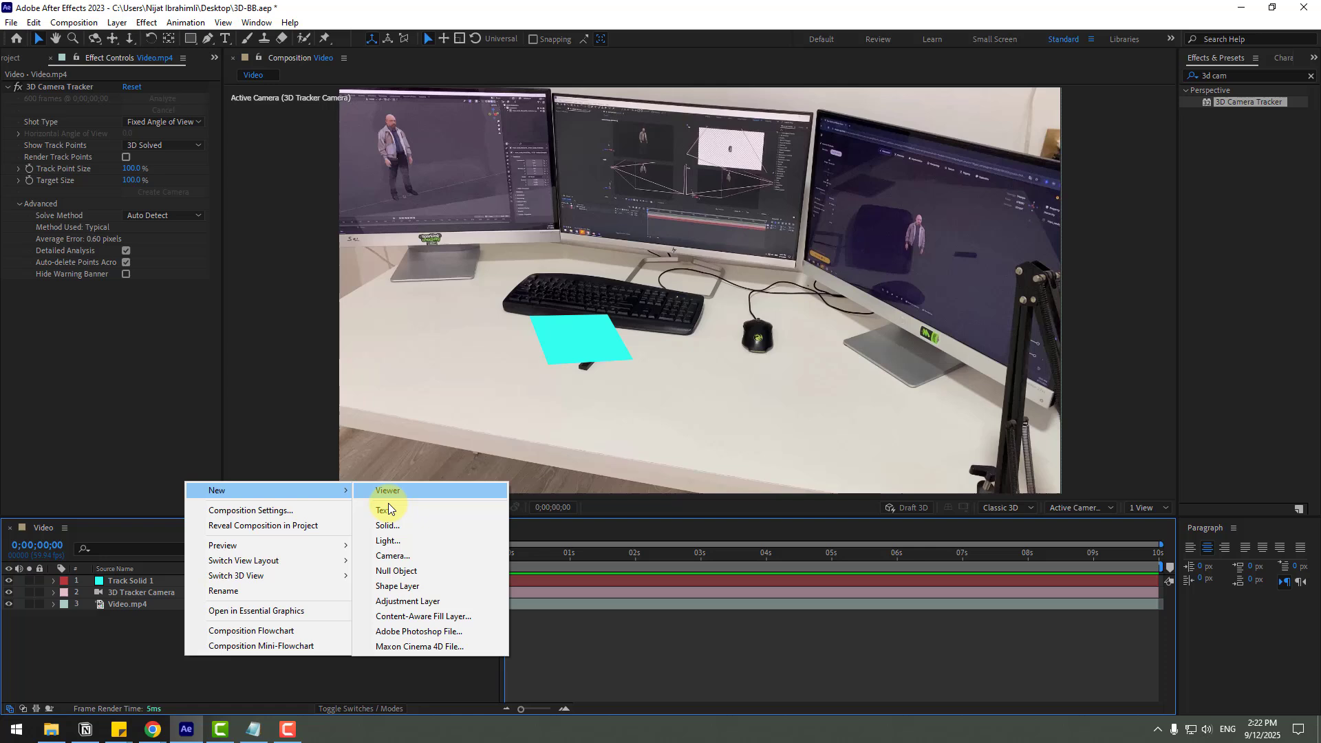
{"action": "left_click", "coordinate": [390, 532]}
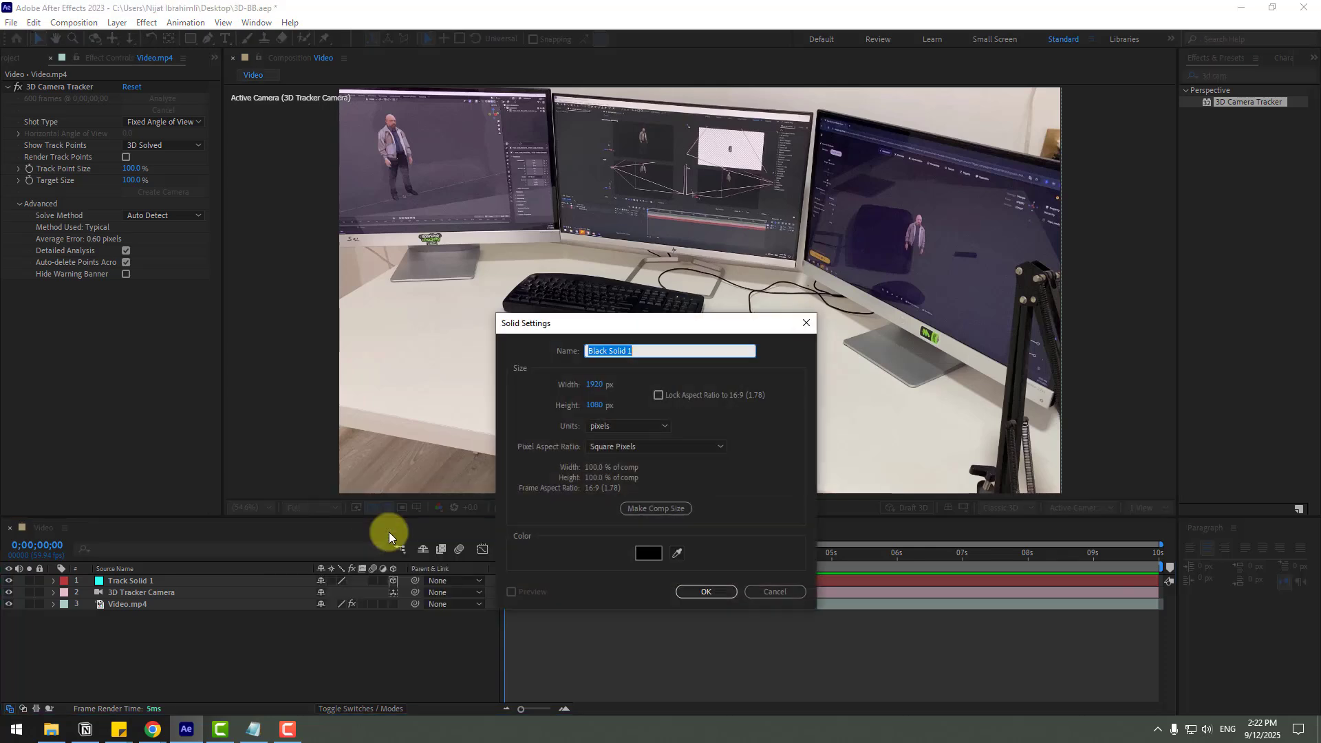
{"action": "left_click", "coordinate": [692, 590]}
Apply the Video Copilot Element effect to the E3D solid
{"action": "left_click", "coordinate": [147, 23]}
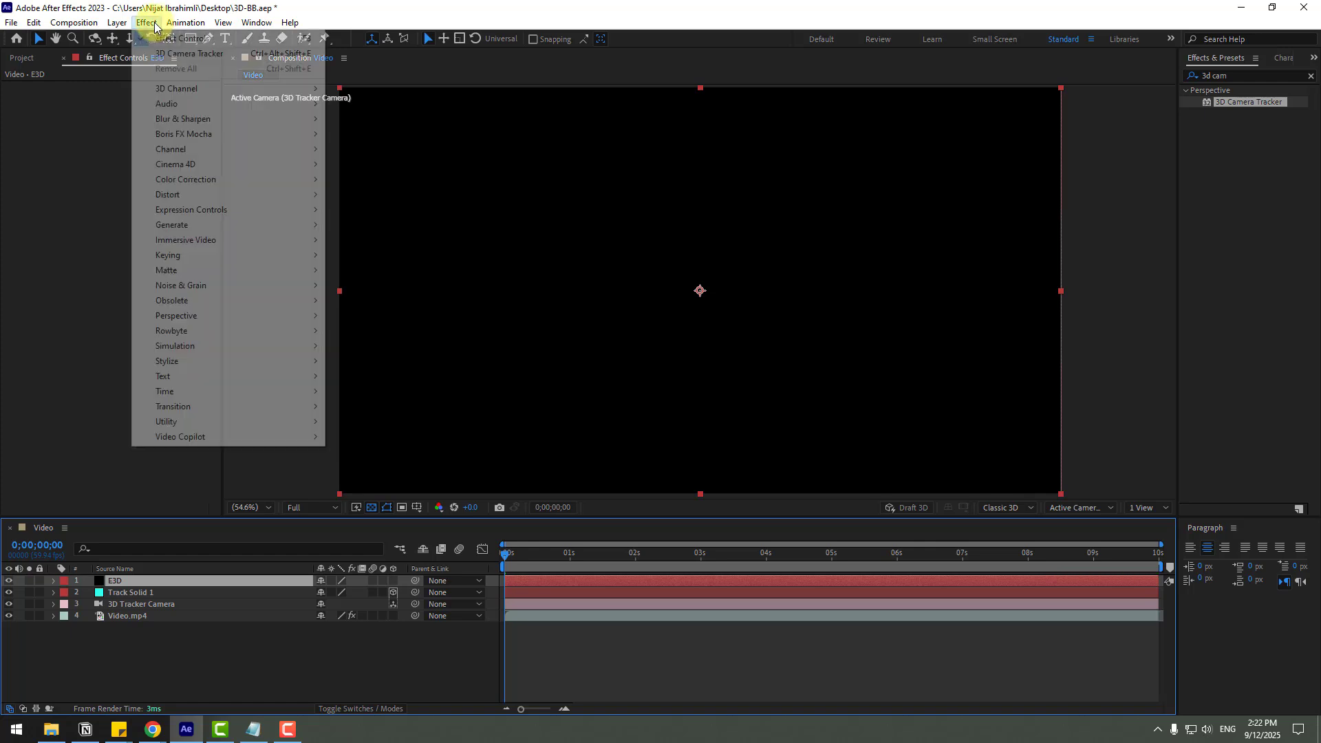
{"action": "mouse_move", "coordinate": [240, 447]}
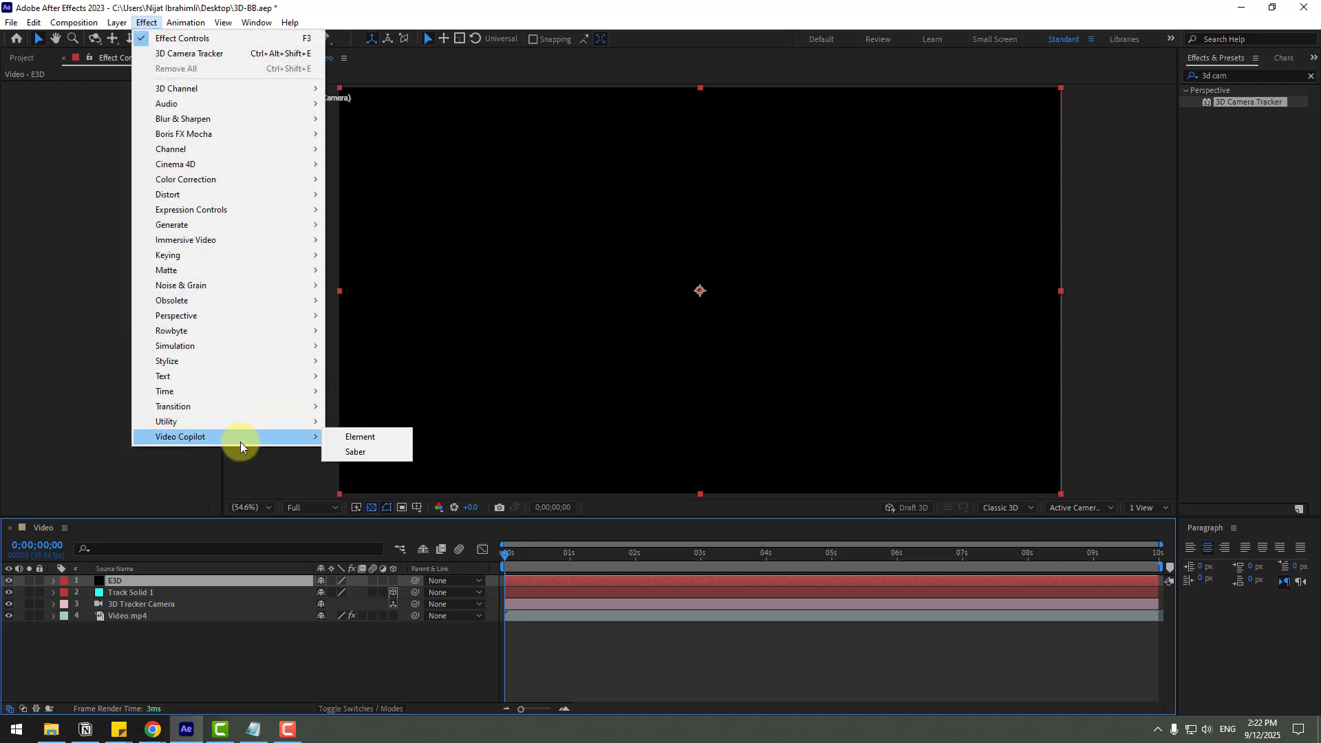
{"action": "left_click", "coordinate": [357, 438]}
{"action": "left_click", "coordinate": [67, 121]}
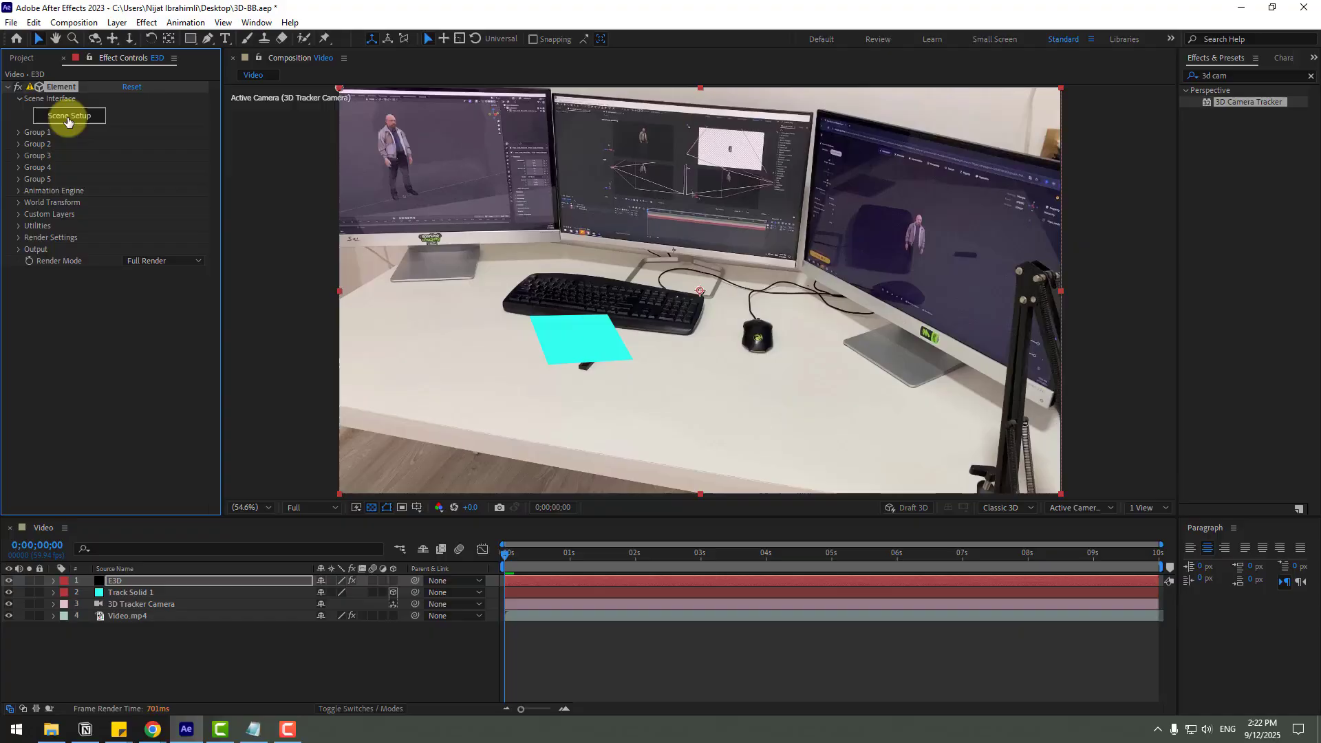
Import the tripo_convert OBJ, normalize its size, and raise it to Y position 1.02
{"action": "left_click", "coordinate": [40, 55]}
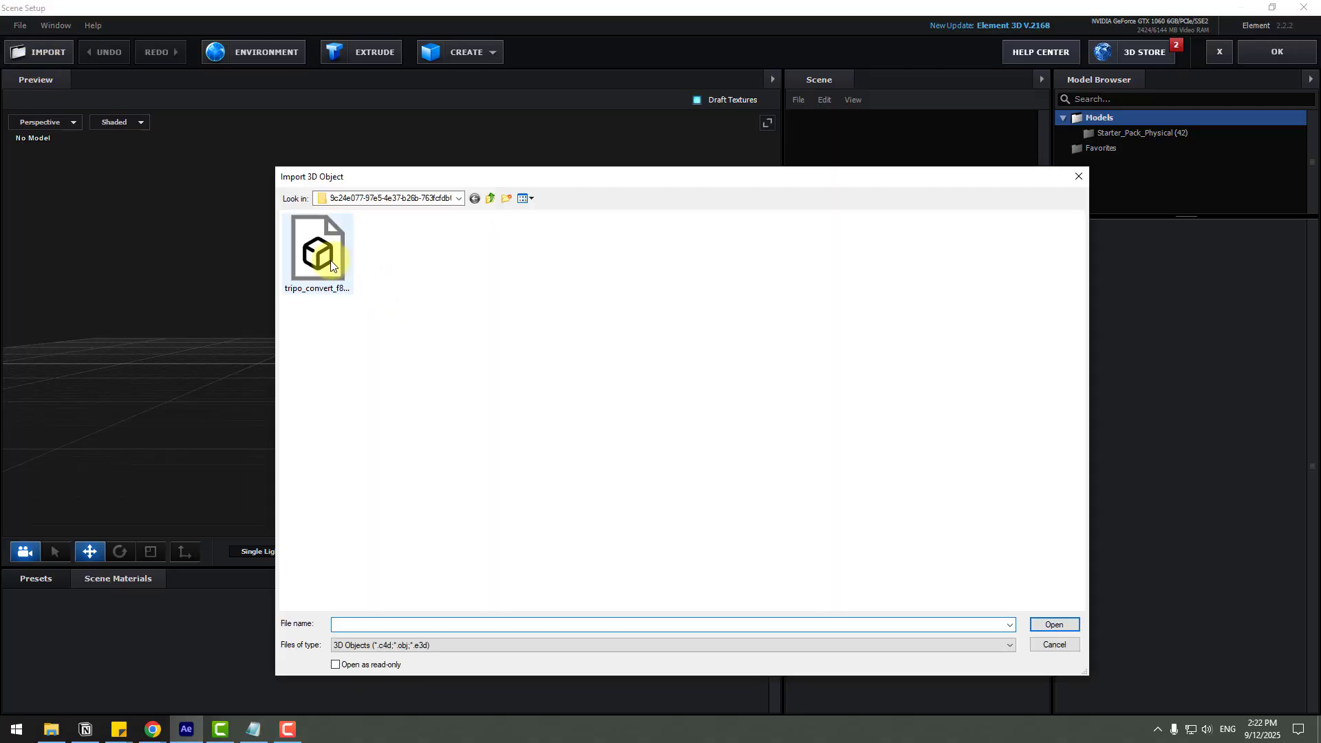
{"action": "left_click", "coordinate": [329, 275]}
{"action": "left_click", "coordinate": [1064, 625]}
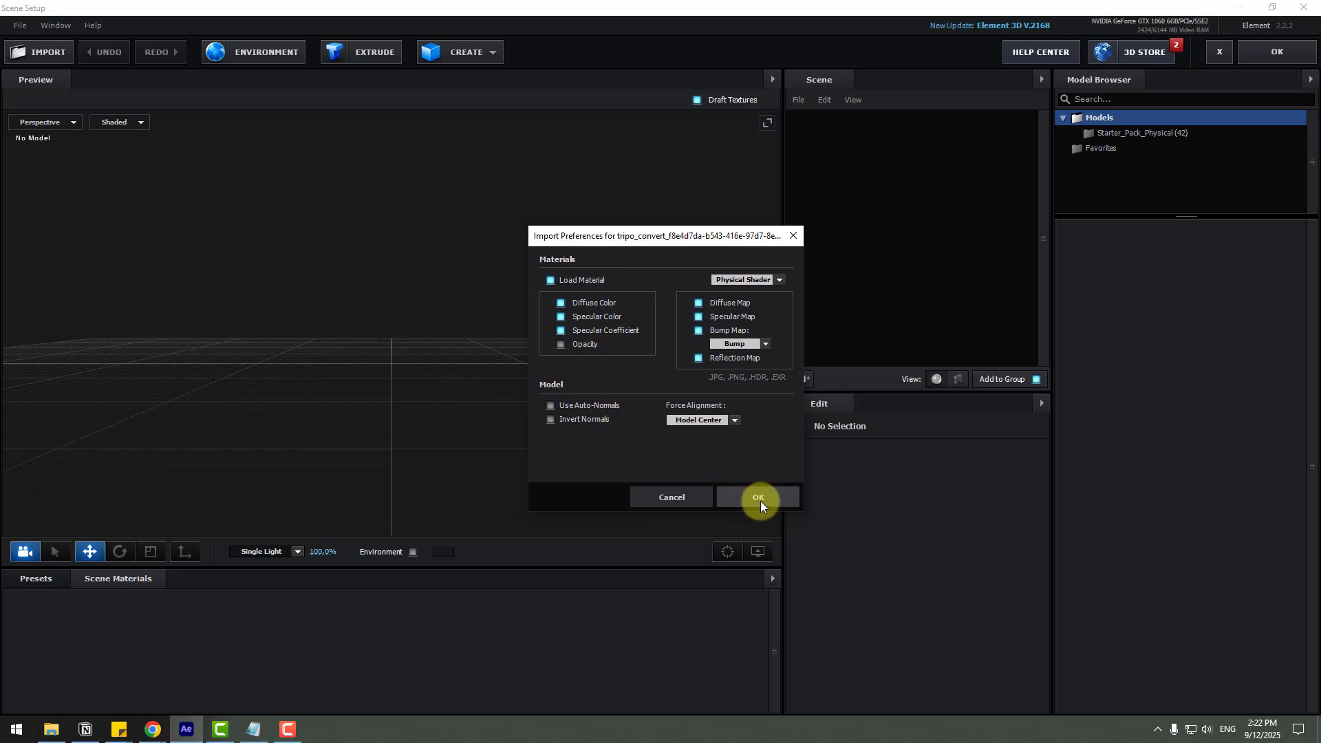
{"action": "left_click", "coordinate": [759, 497]}
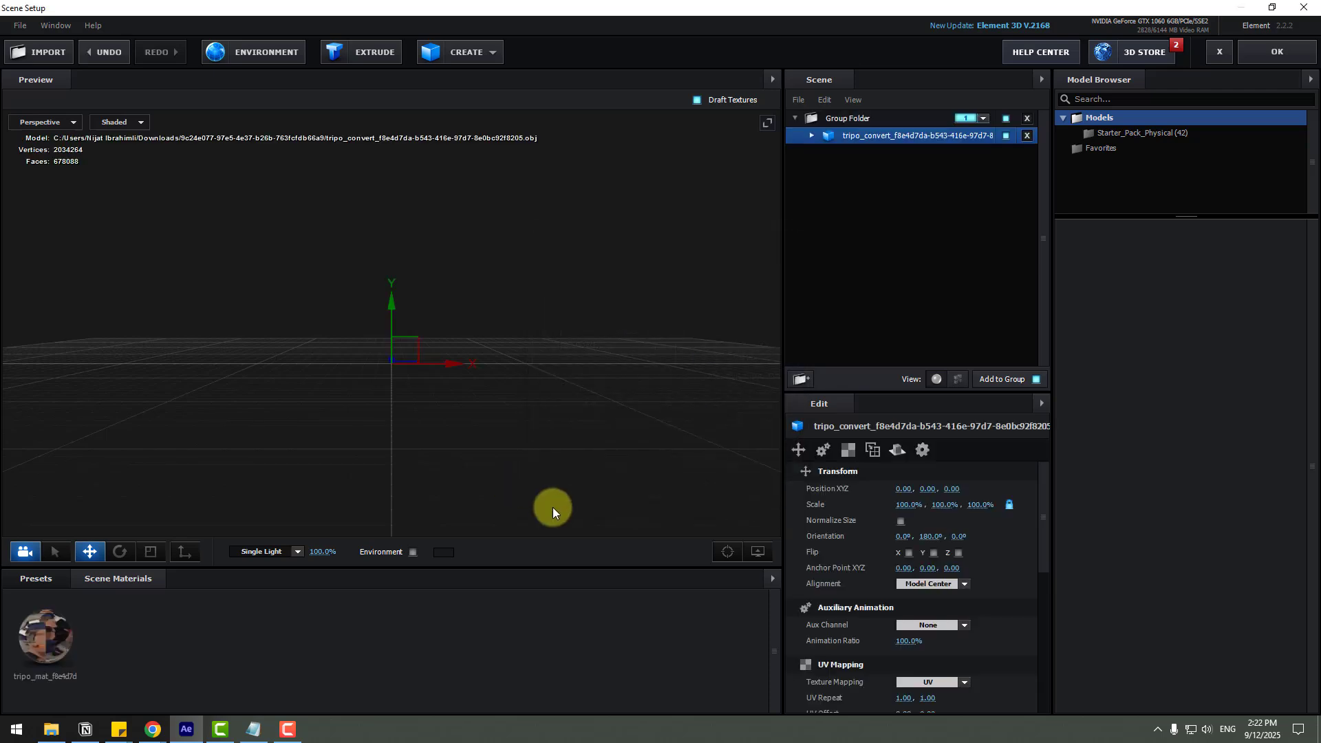
{"action": "left_click", "coordinate": [902, 521]}
{"action": "left_click_drag", "start_coordinate": [490, 402], "coordinate": [405, 328]}
{"action": "left_click_drag", "start_coordinate": [398, 254], "coordinate": [398, 195]}
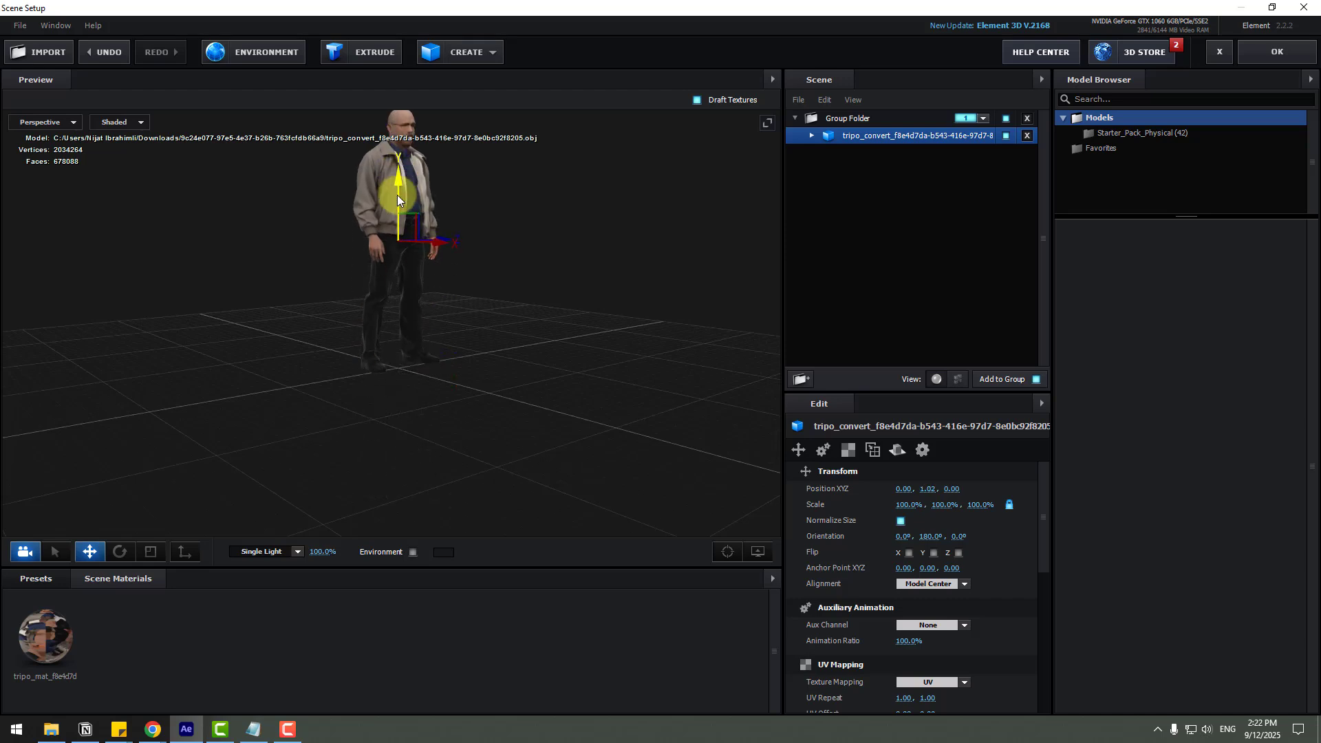
Add a cylinder under the character and flatten it into a thin disc, nudged slightly left
{"action": "left_click", "coordinate": [479, 52]}
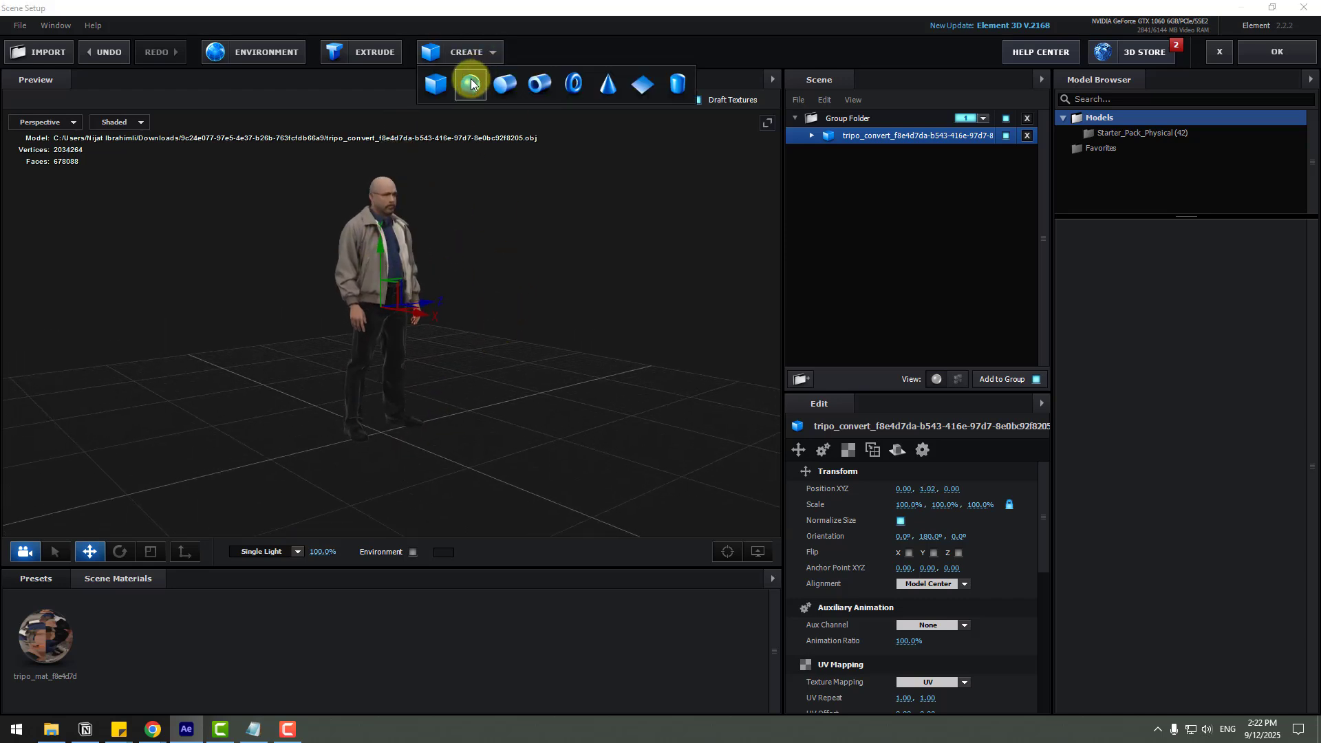
{"action": "left_click", "coordinate": [505, 83]}
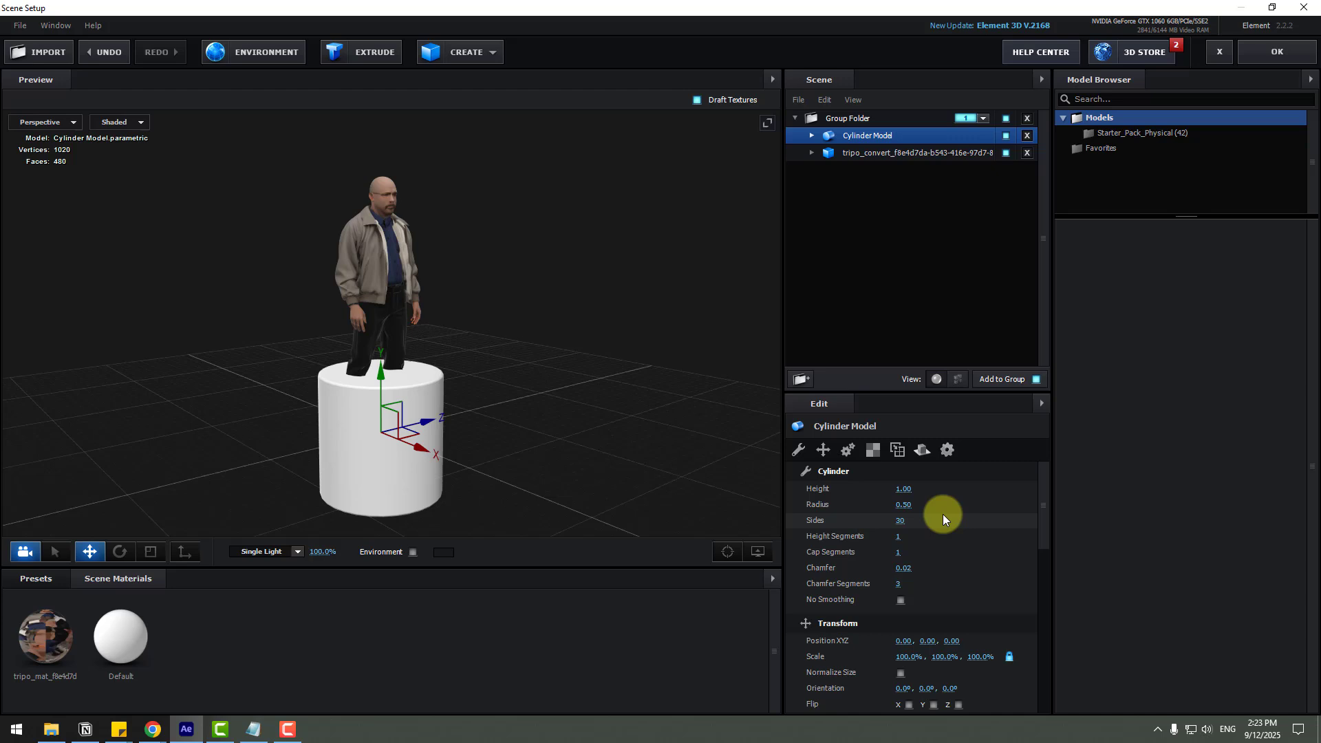
{"action": "left_click_drag", "start_coordinate": [903, 506], "coordinate": [826, 493]}
{"action": "left_click_drag", "start_coordinate": [315, 465], "coordinate": [650, 448]}
{"action": "left_click_drag", "start_coordinate": [511, 403], "coordinate": [497, 360]}
{"action": "left_click_drag", "start_coordinate": [421, 321], "coordinate": [382, 303]}
{"action": "scroll", "coordinate": [541, 312], "scroll_direction": "down", "scroll_amount": 3}
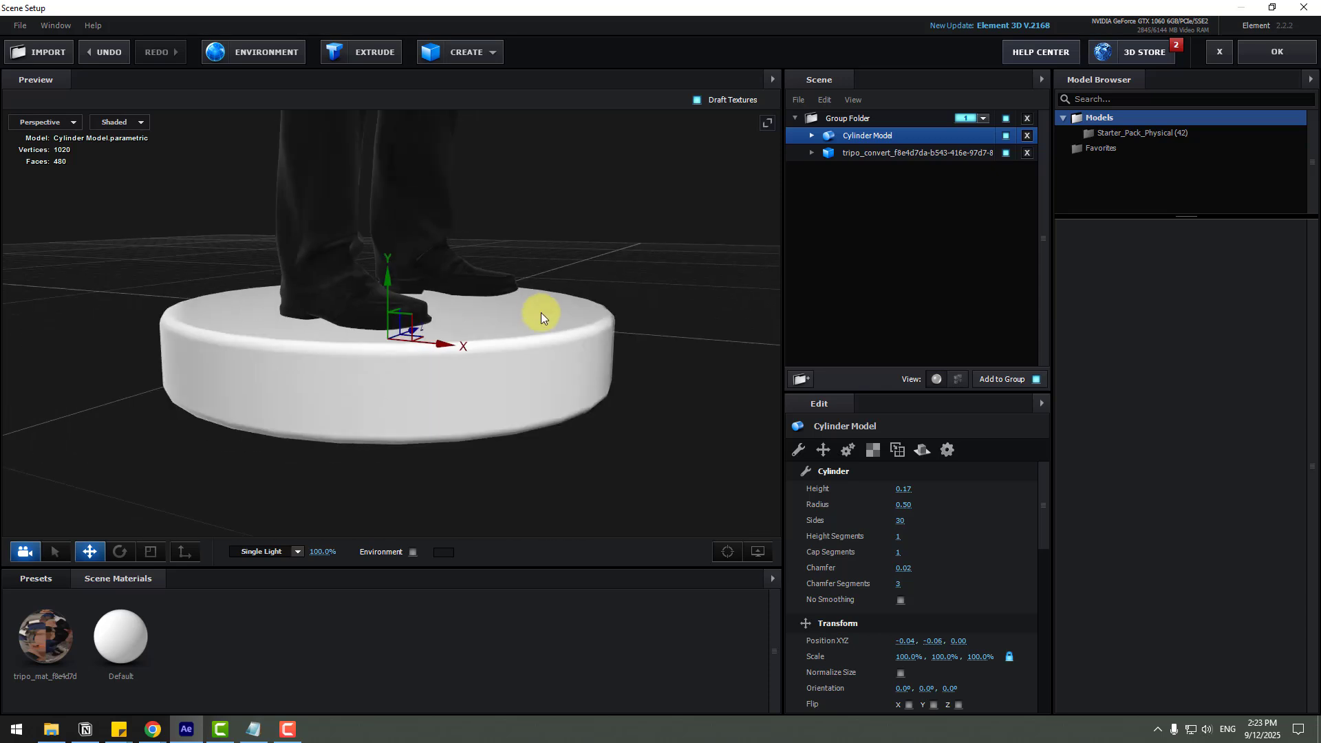
{"action": "scroll", "coordinate": [541, 313], "scroll_direction": "up", "scroll_amount": 5}
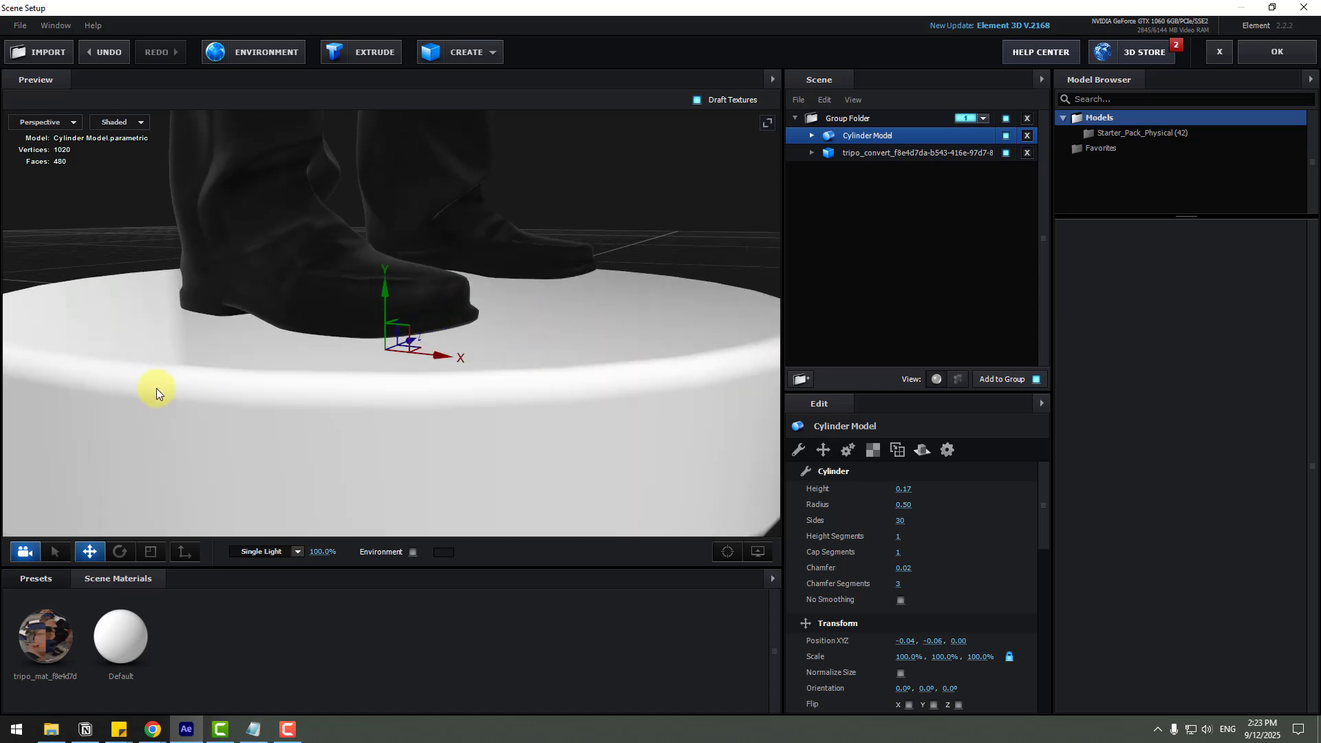
{"action": "left_click_drag", "start_coordinate": [155, 388], "coordinate": [607, 447]}
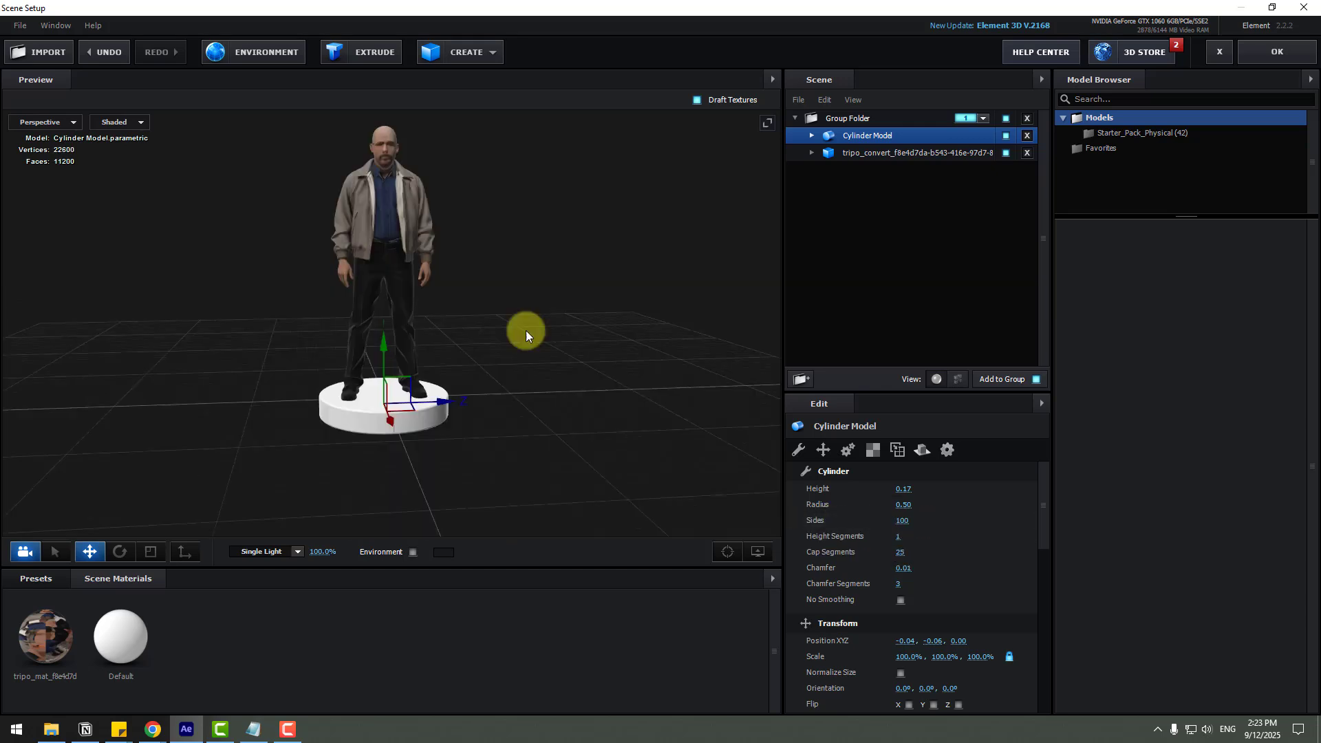
{"action": "scroll", "coordinate": [525, 330], "scroll_direction": "up", "scroll_amount": 3}
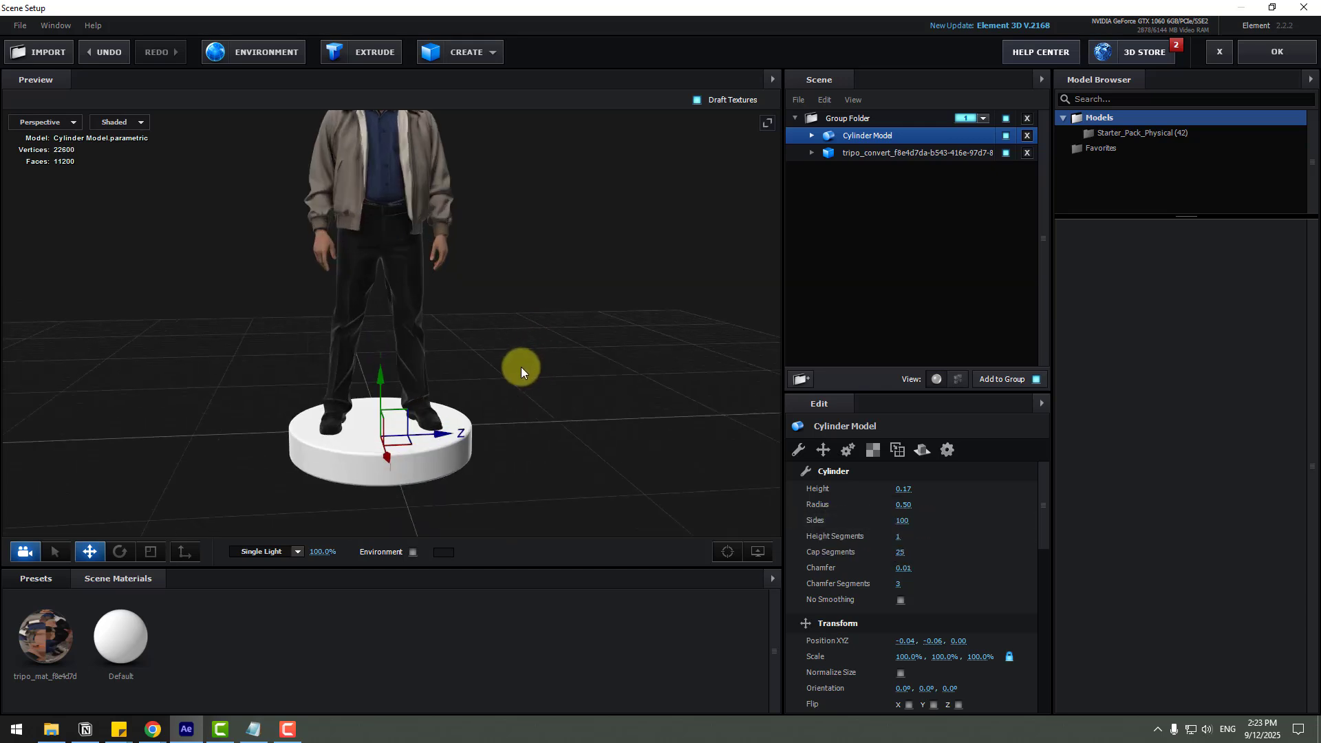
Apply the Physical Black_Gloss material to the pedestal cylinder
{"action": "left_click", "coordinate": [51, 584]}
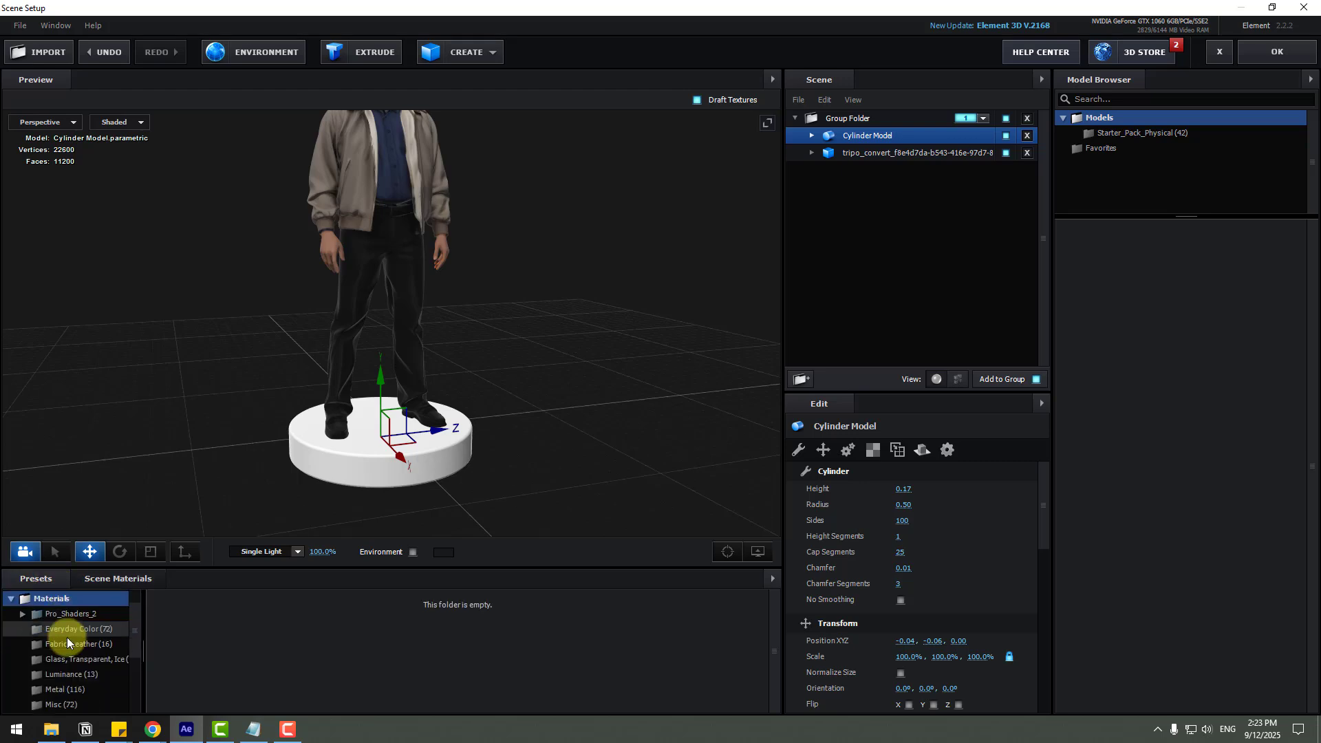
{"action": "scroll", "coordinate": [85, 638], "scroll_direction": "down", "scroll_amount": 3}
{"action": "left_click", "coordinate": [71, 633]}
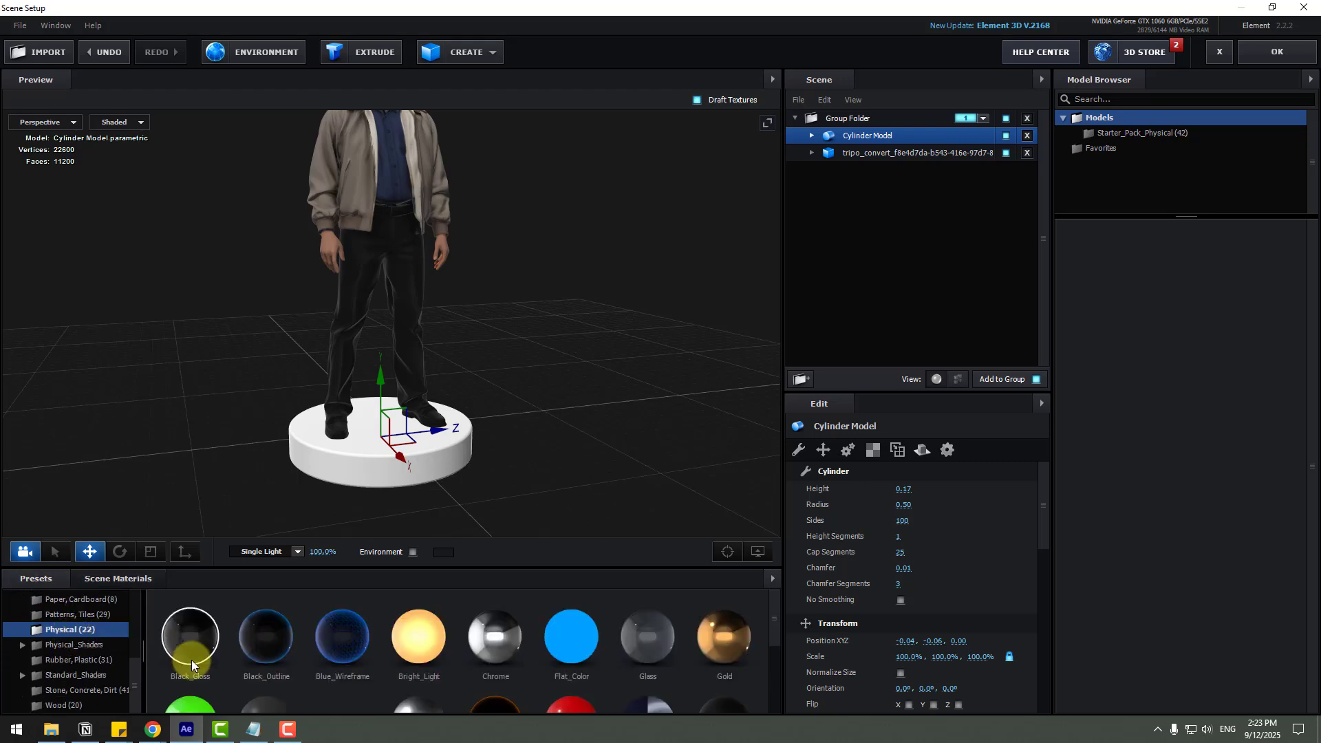
{"action": "left_click_drag", "start_coordinate": [196, 658], "coordinate": [296, 438]}
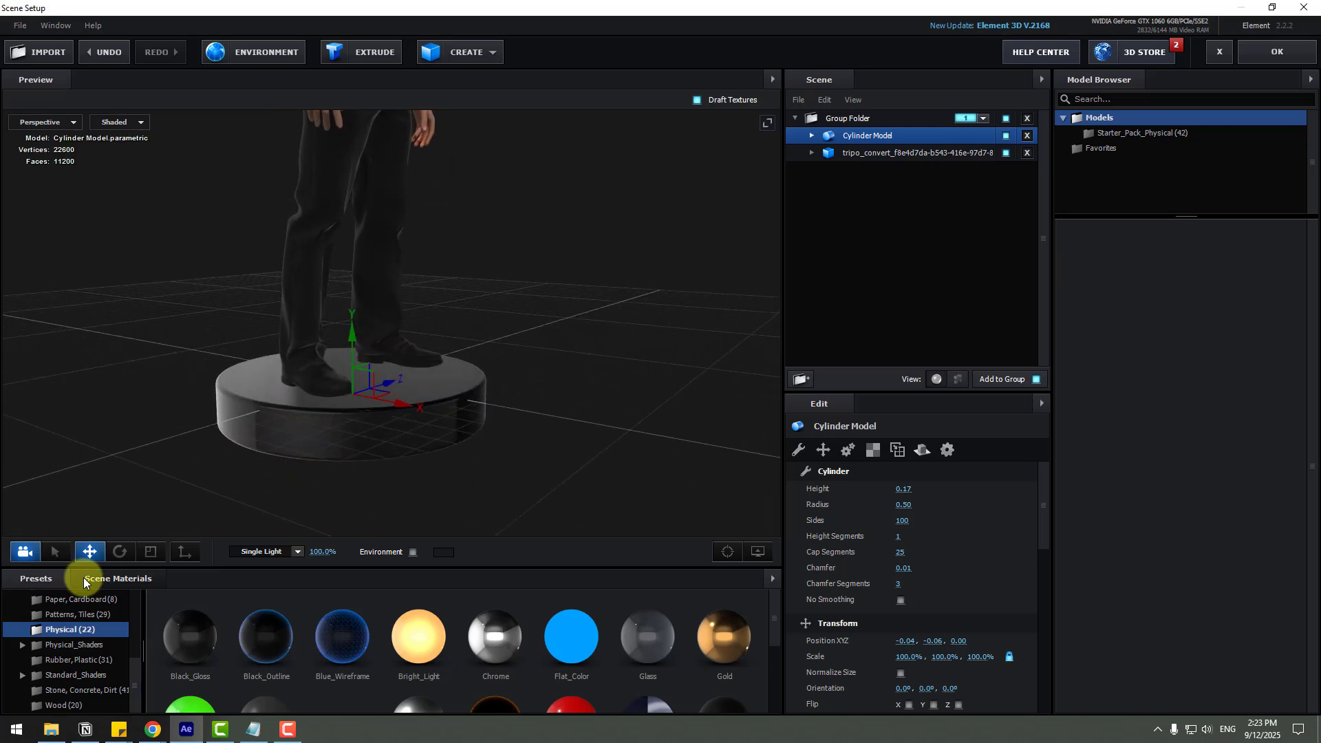
{"action": "scroll", "coordinate": [32, 637], "scroll_direction": "up", "scroll_amount": 5}
Light the scene with a BackLight_2K environment map
{"action": "left_click", "coordinate": [55, 612]}
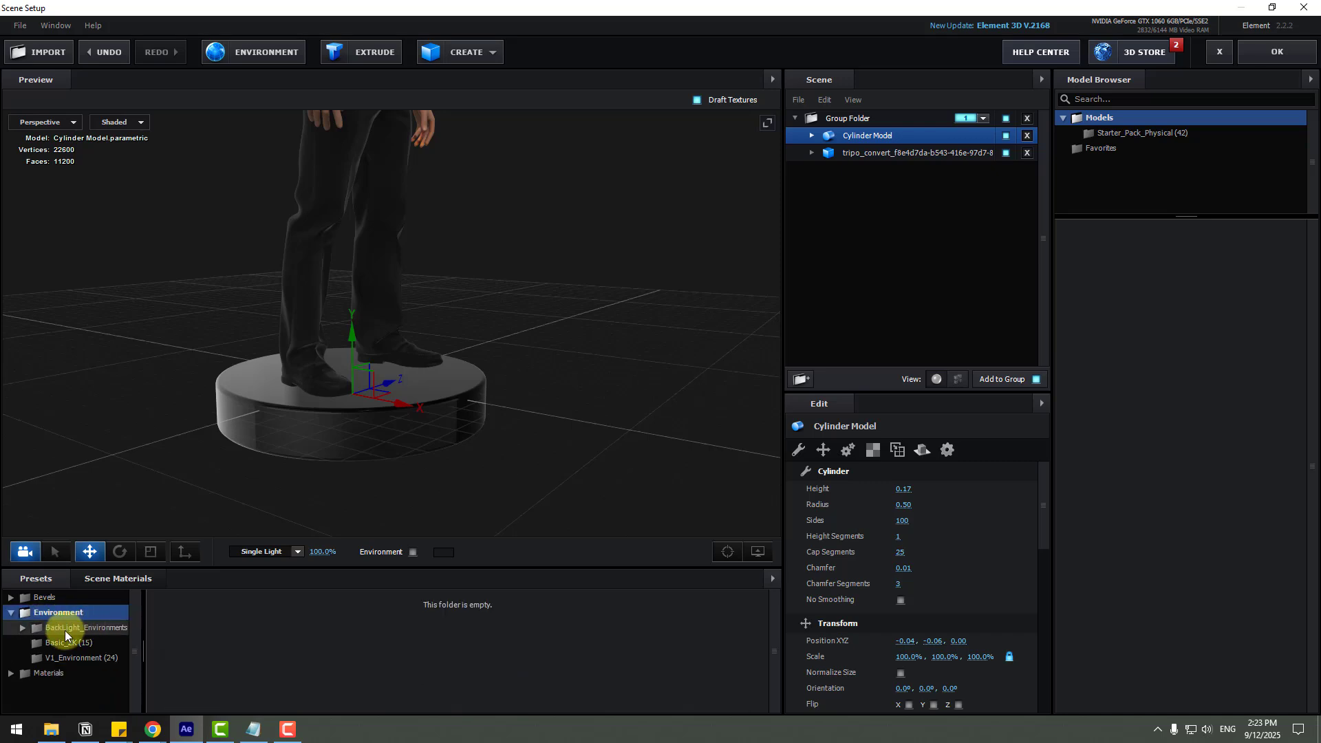
{"action": "left_click", "coordinate": [65, 630]}
{"action": "left_click", "coordinate": [71, 644]}
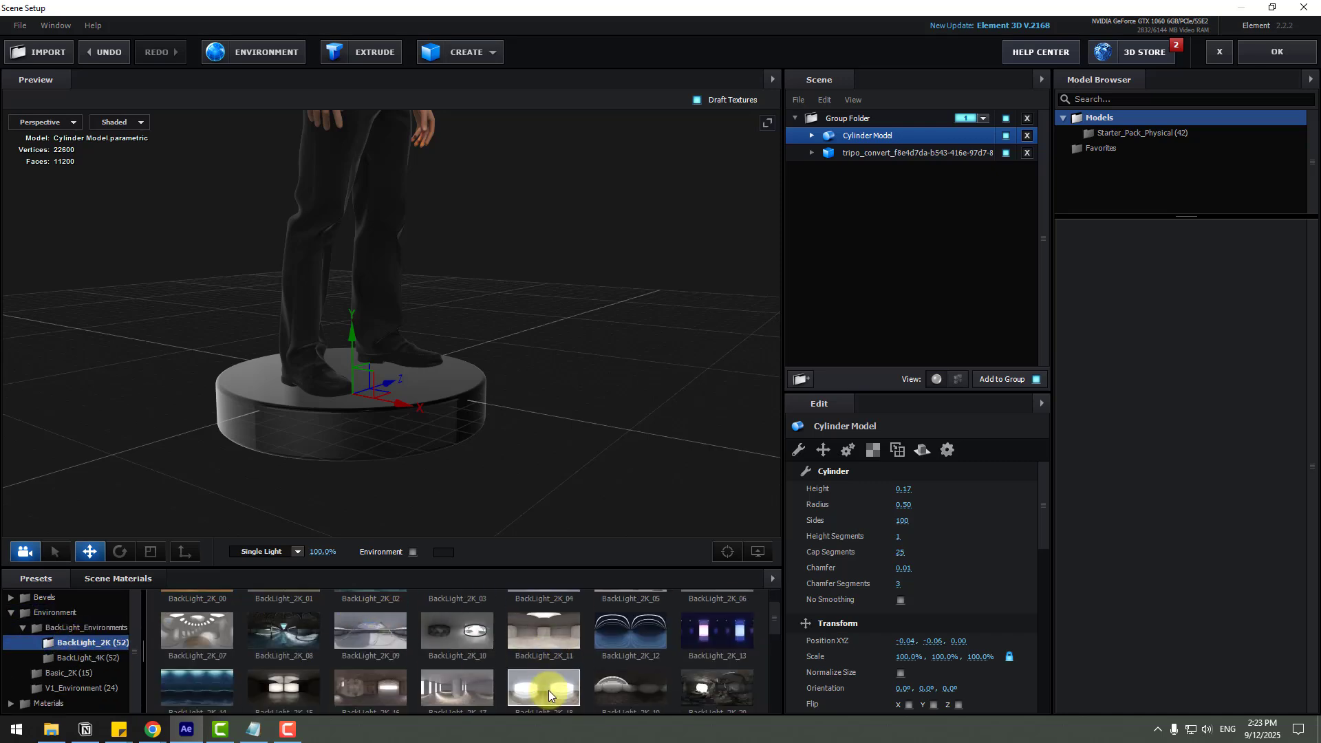
{"action": "left_click", "coordinate": [538, 692]}
{"action": "scroll", "coordinate": [488, 339], "scroll_direction": "down", "scroll_amount": 3}
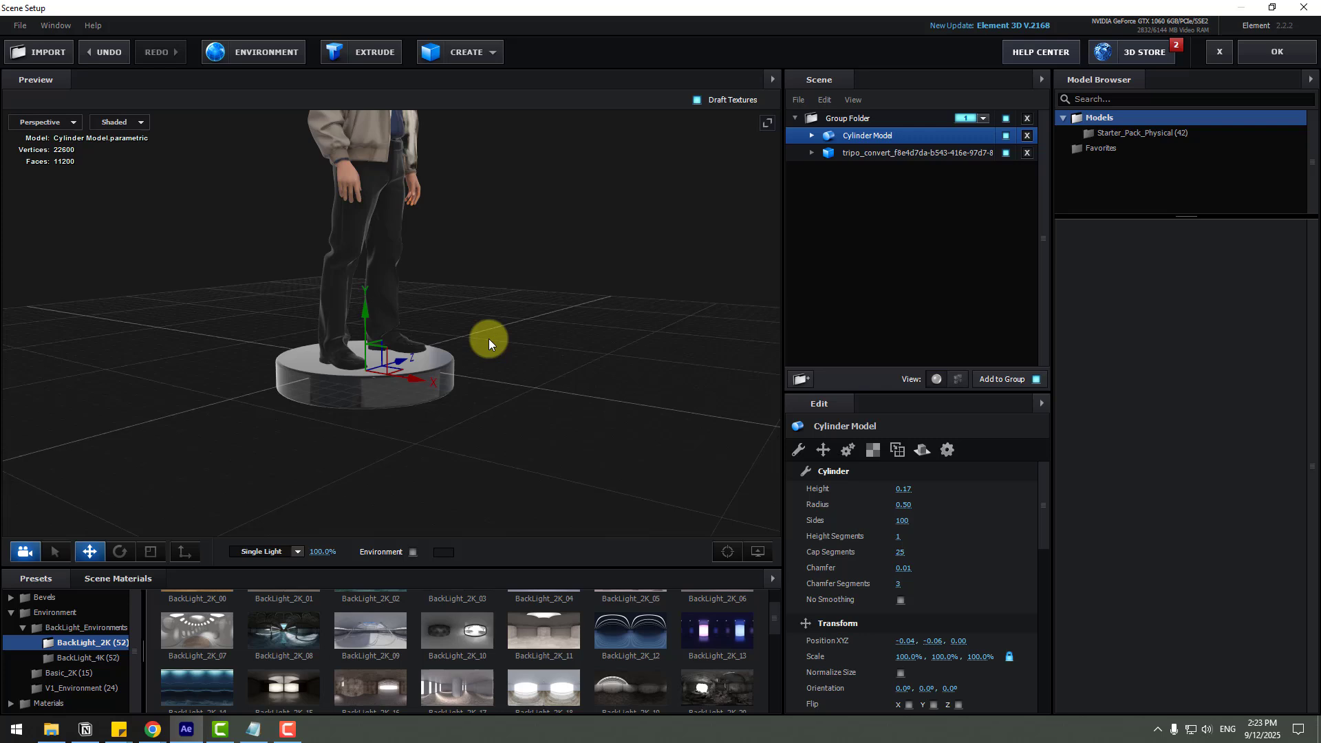
{"action": "scroll", "coordinate": [544, 647], "scroll_direction": "down", "scroll_amount": 1}
Compare several BackLight_2K environment maps and settle on one for the lighting
{"action": "left_click", "coordinate": [448, 639]}
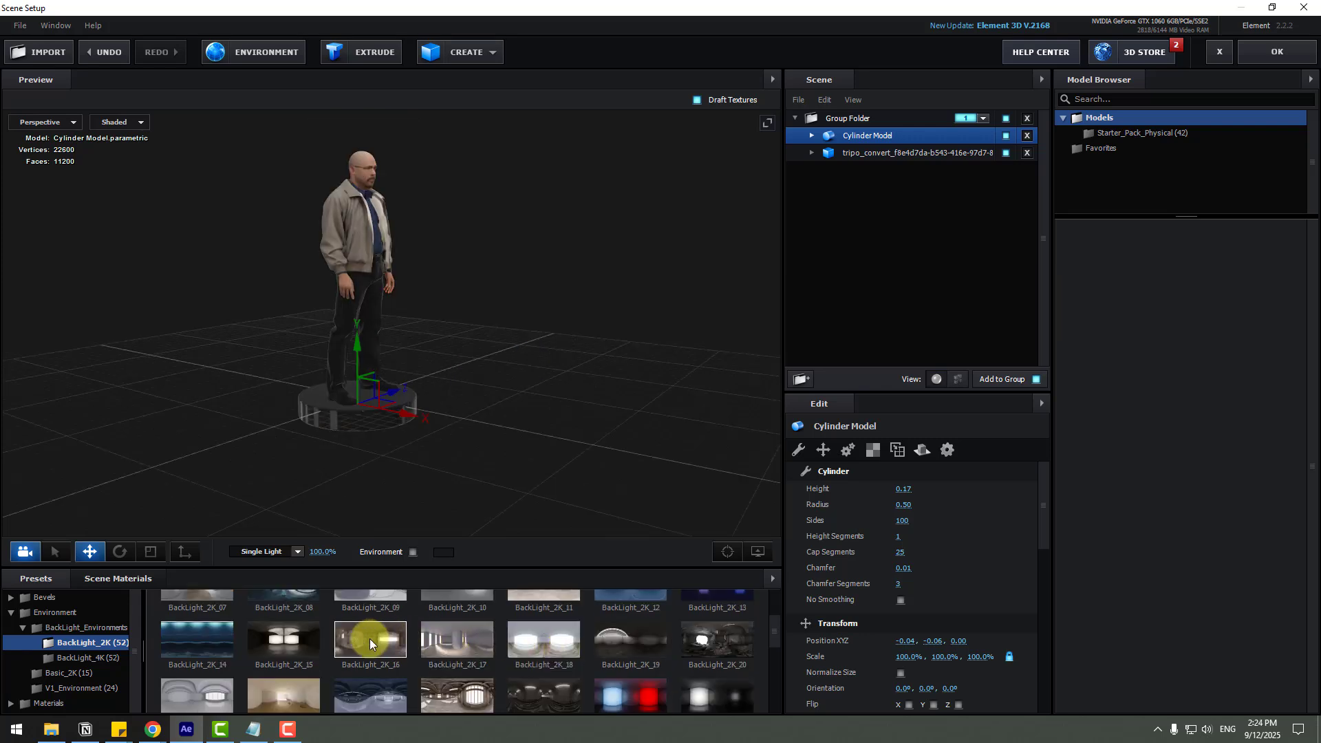
{"action": "left_click", "coordinate": [370, 639]}
{"action": "left_click", "coordinate": [249, 636]}
{"action": "scroll", "coordinate": [233, 635], "scroll_direction": "down", "scroll_amount": 1}
{"action": "scroll", "coordinate": [233, 636], "scroll_direction": "up", "scroll_amount": 1}
{"action": "left_click", "coordinate": [204, 623]}
{"action": "left_click", "coordinate": [274, 655]}
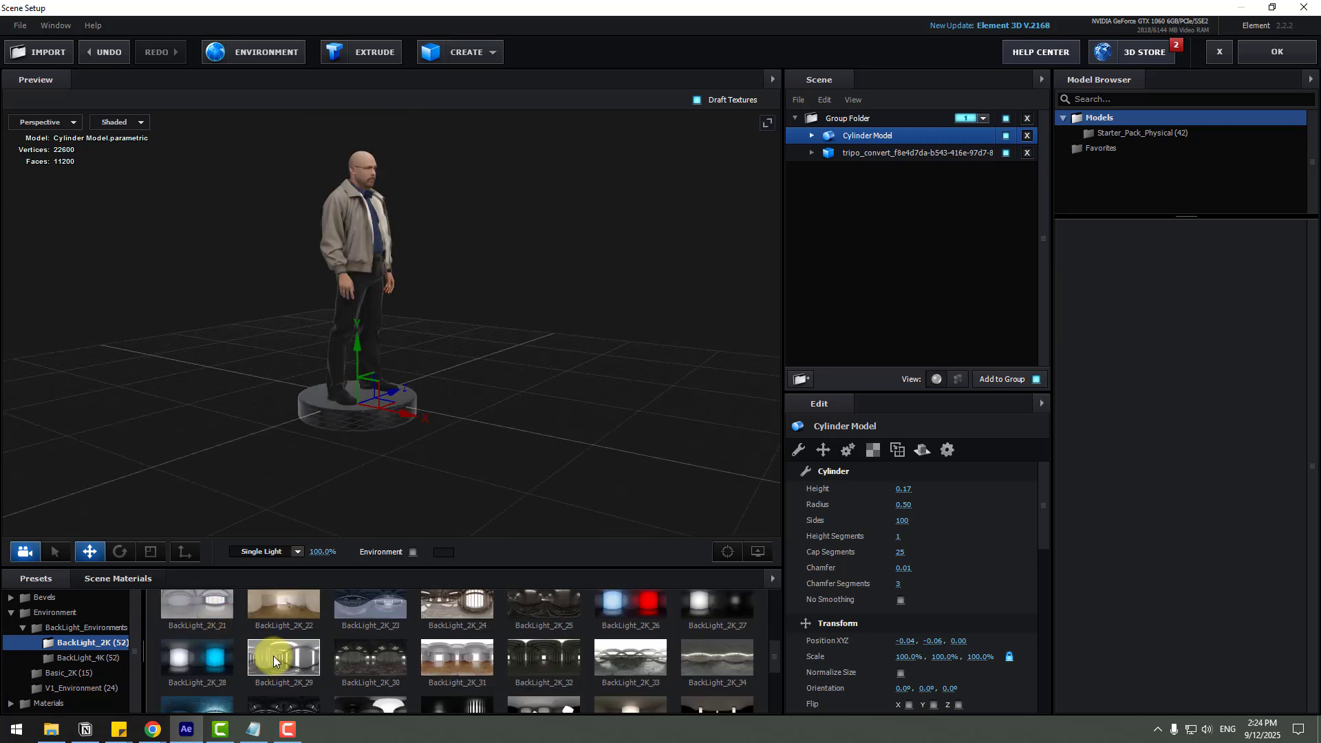
{"action": "scroll", "coordinate": [482, 344], "scroll_direction": "up", "scroll_amount": 2}
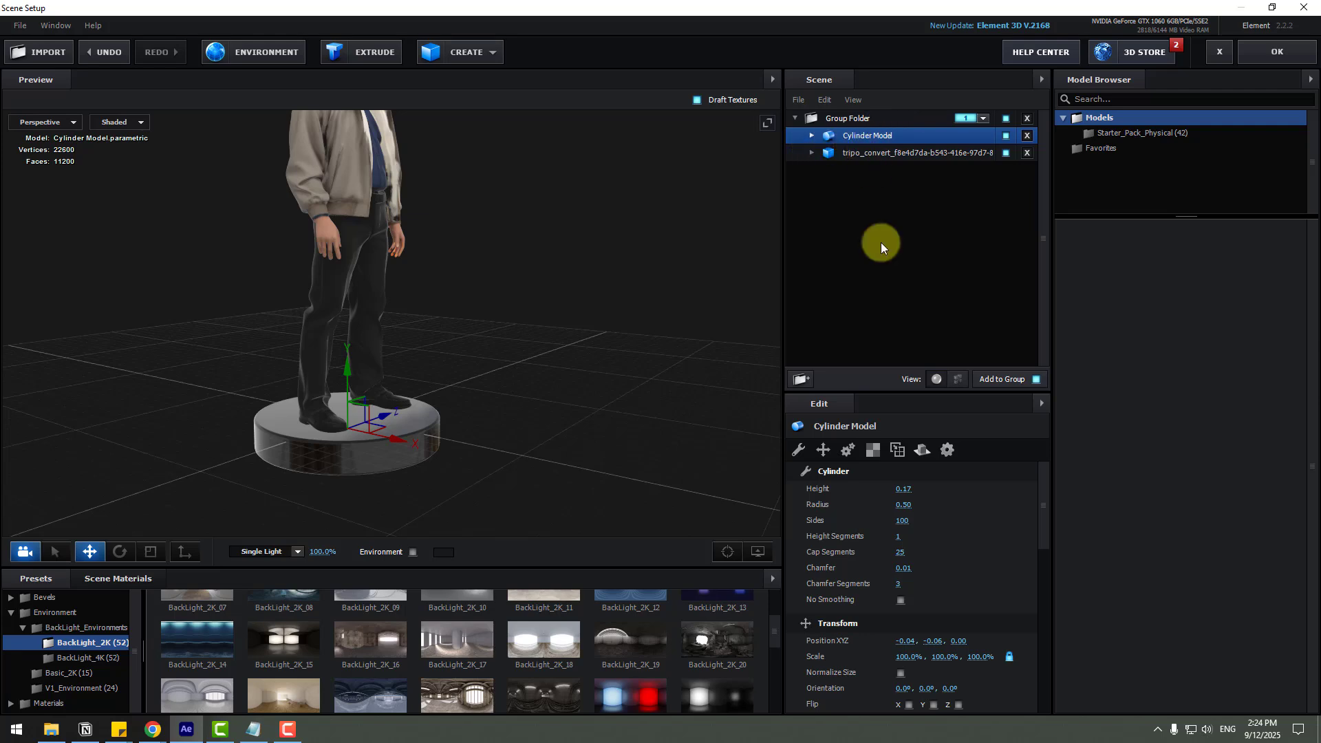
Set the pedestal's Reflect Mode to Mirror Surface
{"action": "left_click", "coordinate": [918, 448]}
{"action": "left_click", "coordinate": [923, 489]}
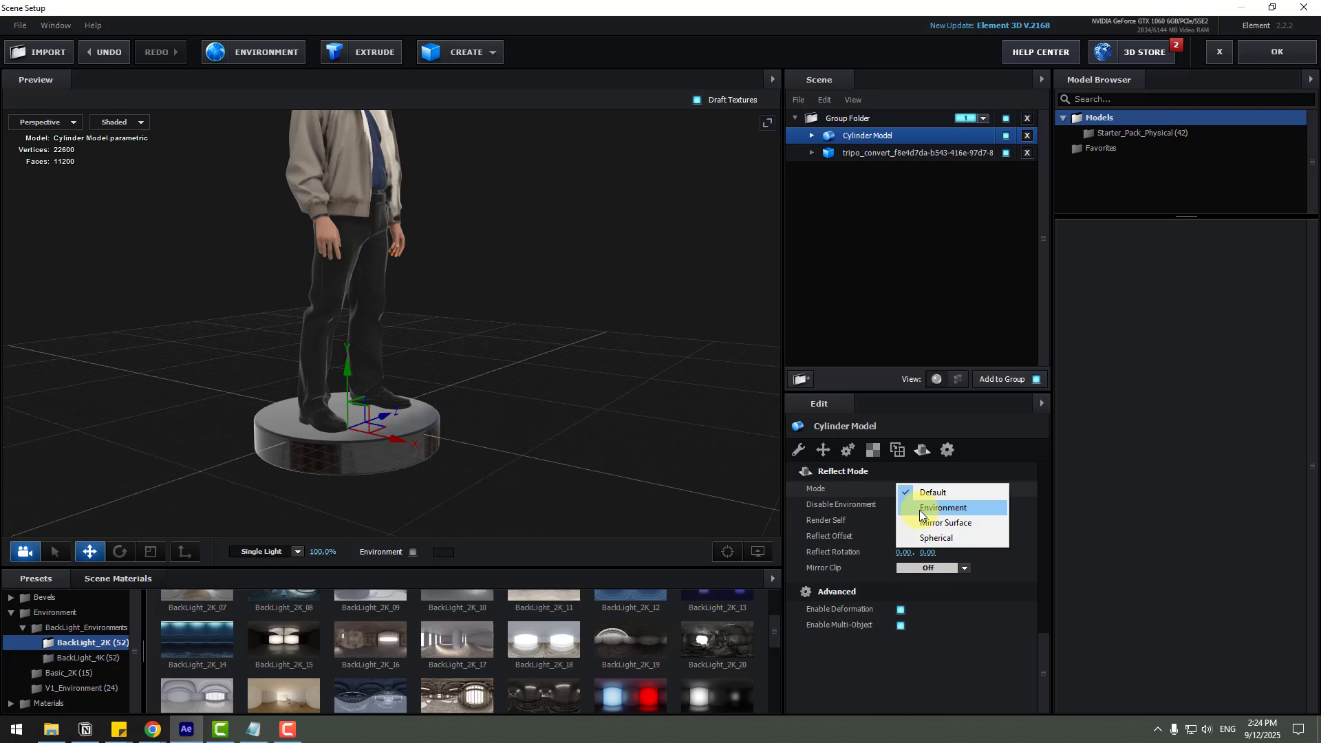
{"action": "left_click", "coordinate": [945, 523]}
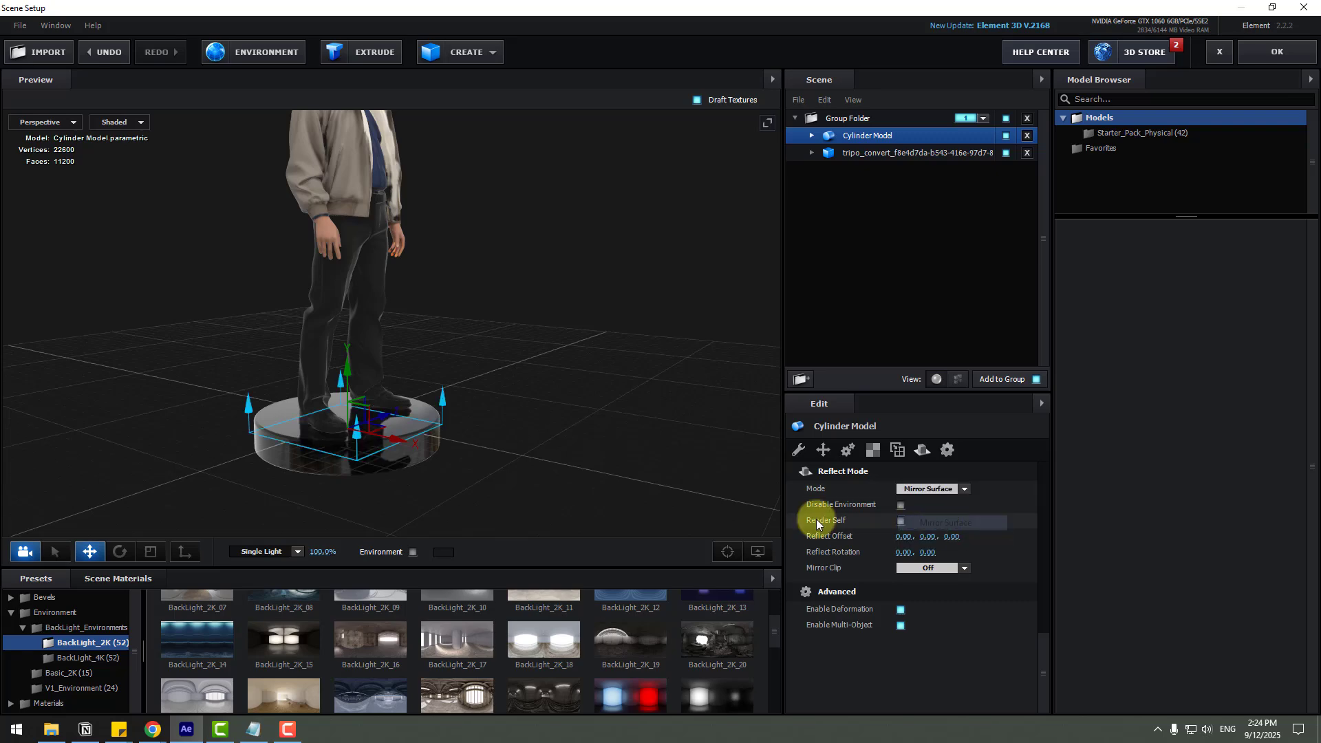
{"action": "scroll", "coordinate": [510, 448], "scroll_direction": "up", "scroll_amount": 5}
{"action": "left_click_drag", "start_coordinate": [589, 457], "coordinate": [620, 475]}
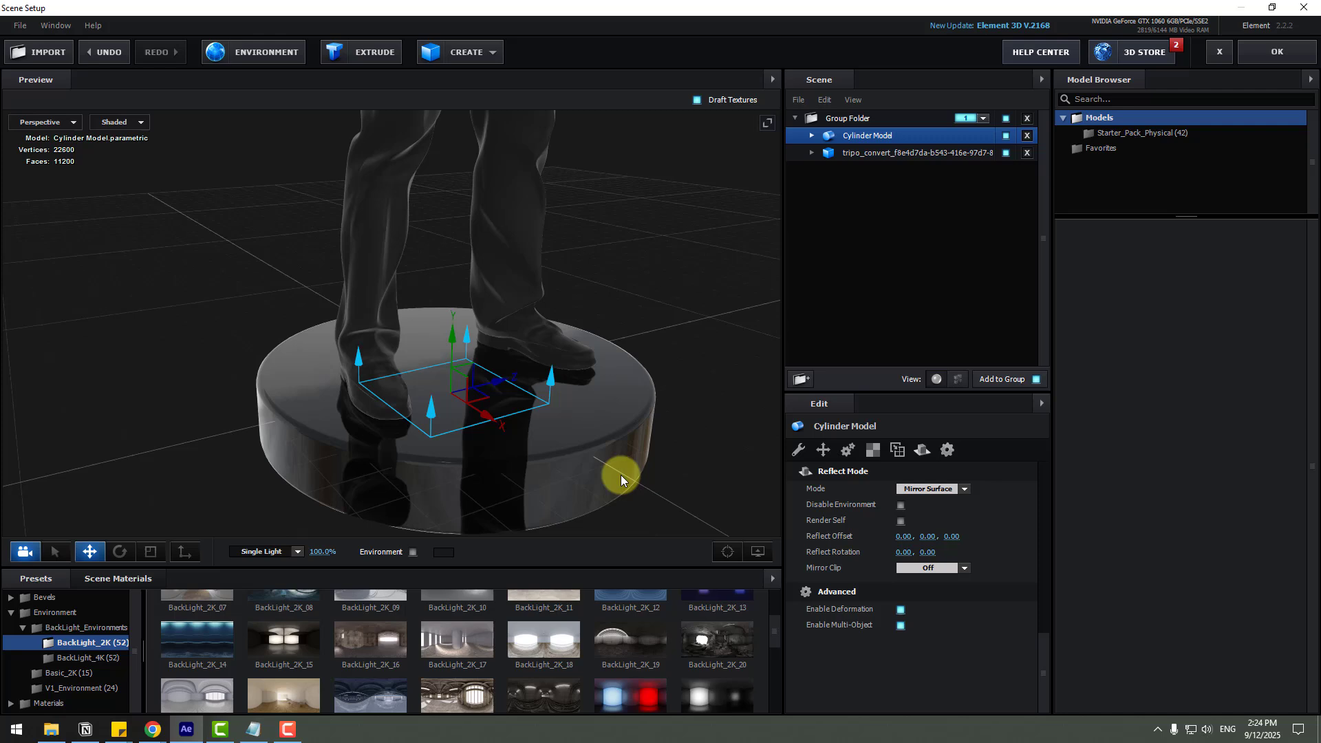
Lower the pedestal's Black_Gloss material Glossiness to 72%
{"action": "left_click", "coordinate": [816, 137]}
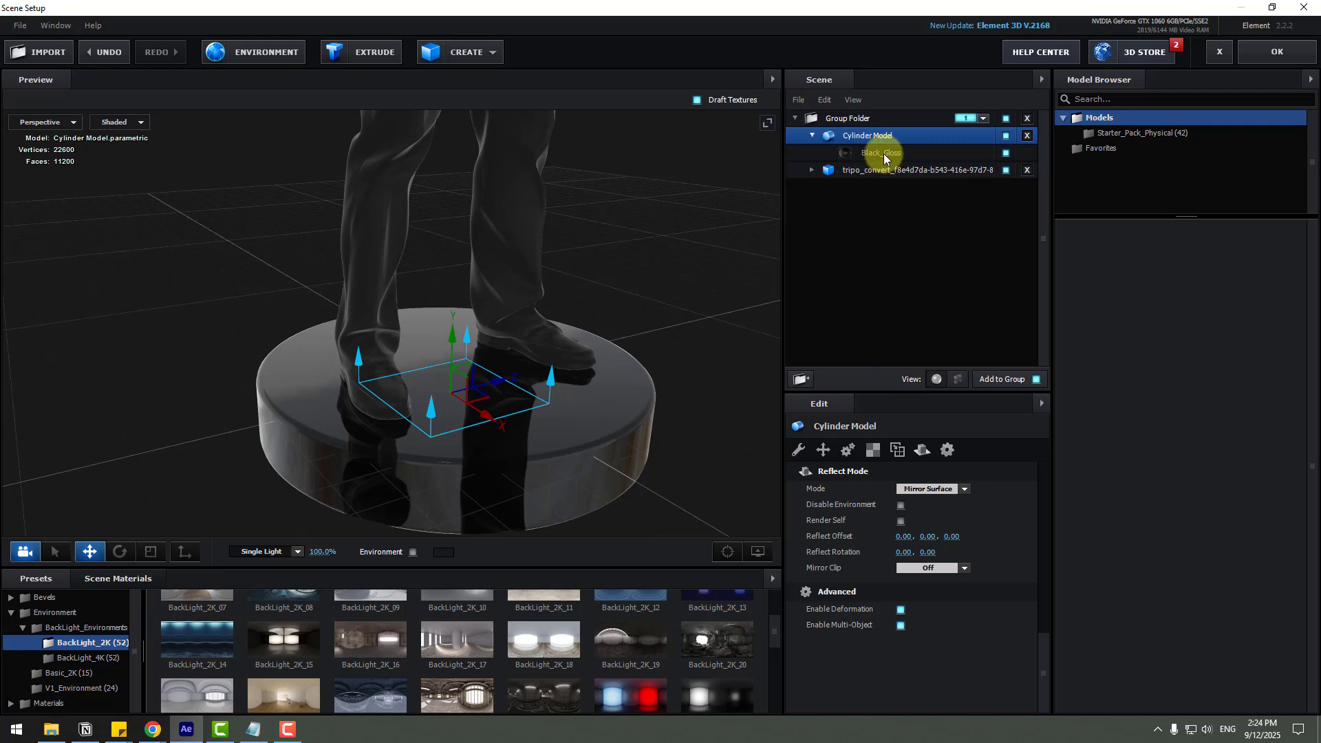
{"action": "left_click", "coordinate": [883, 154]}
{"action": "scroll", "coordinate": [845, 607], "scroll_direction": "down", "scroll_amount": 3}
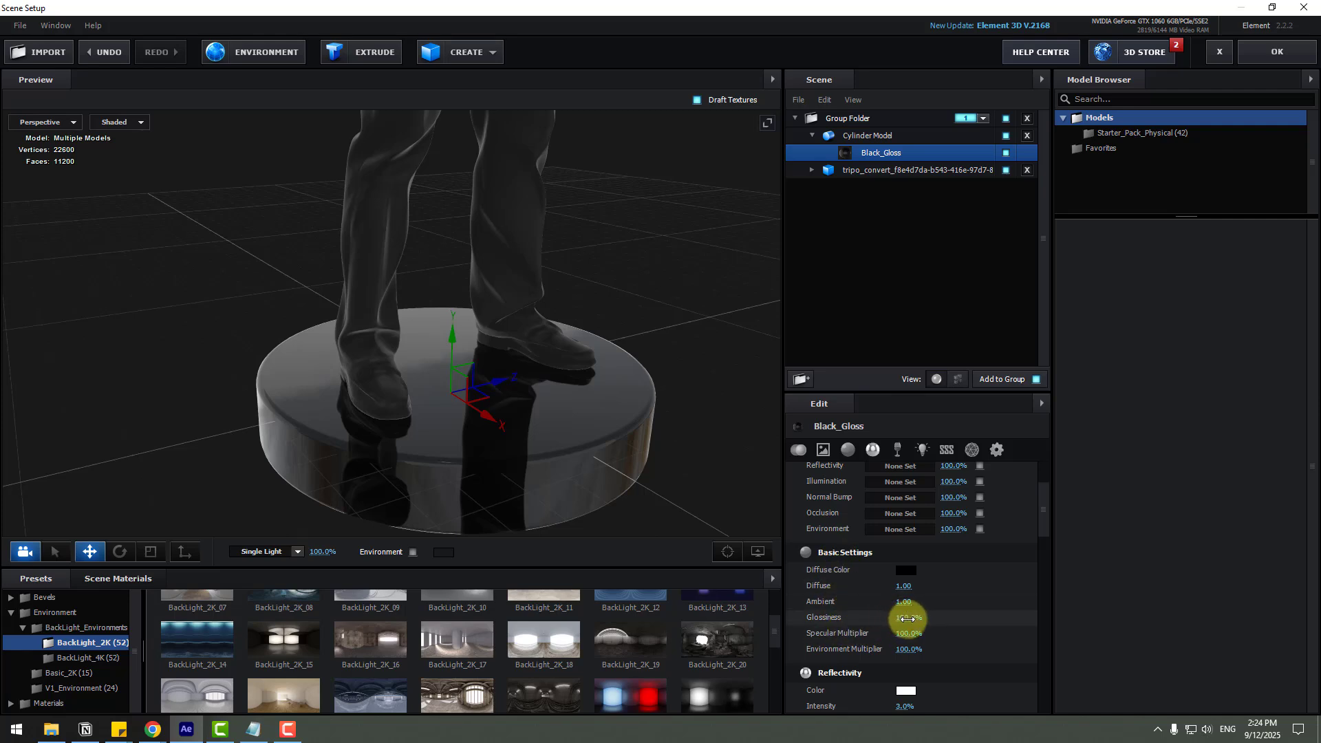
{"action": "left_click_drag", "start_coordinate": [908, 618], "coordinate": [884, 619]}
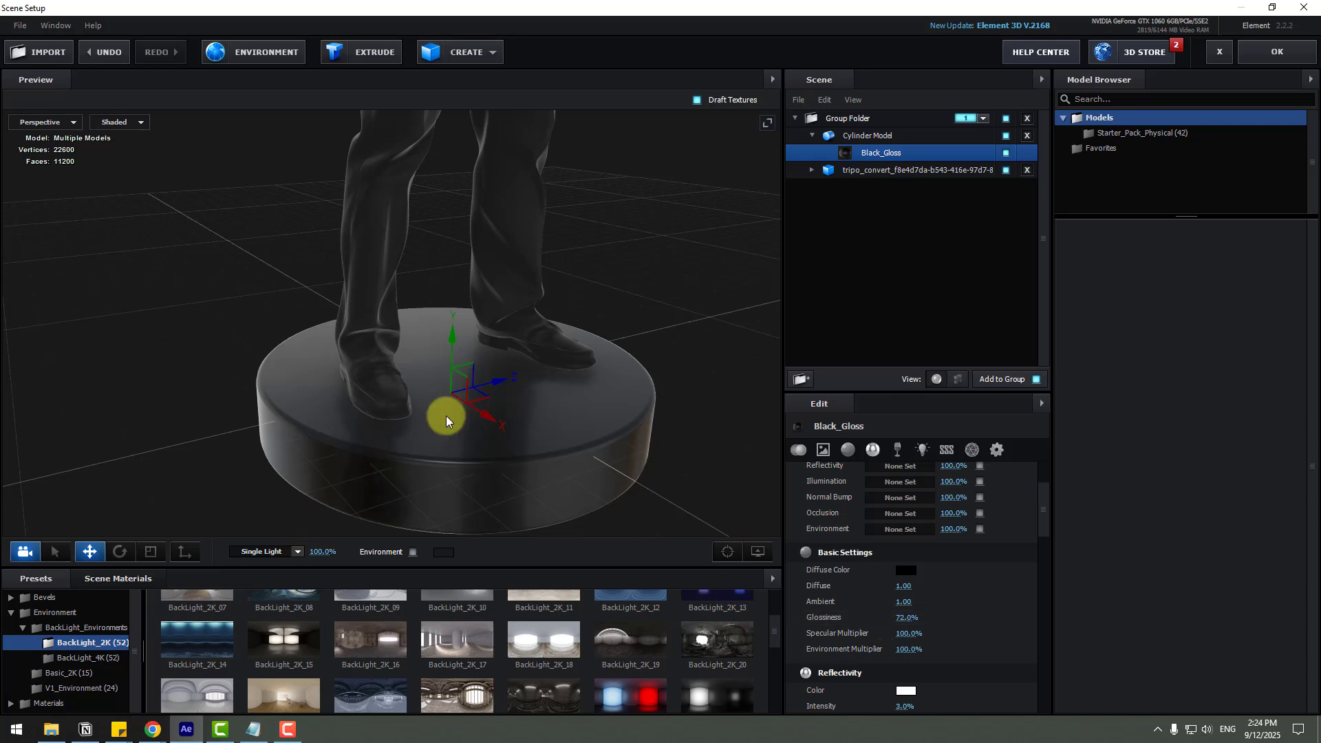
Enable Show AO in the preview's View Options
{"action": "left_click_drag", "start_coordinate": [446, 416], "coordinate": [643, 391]}
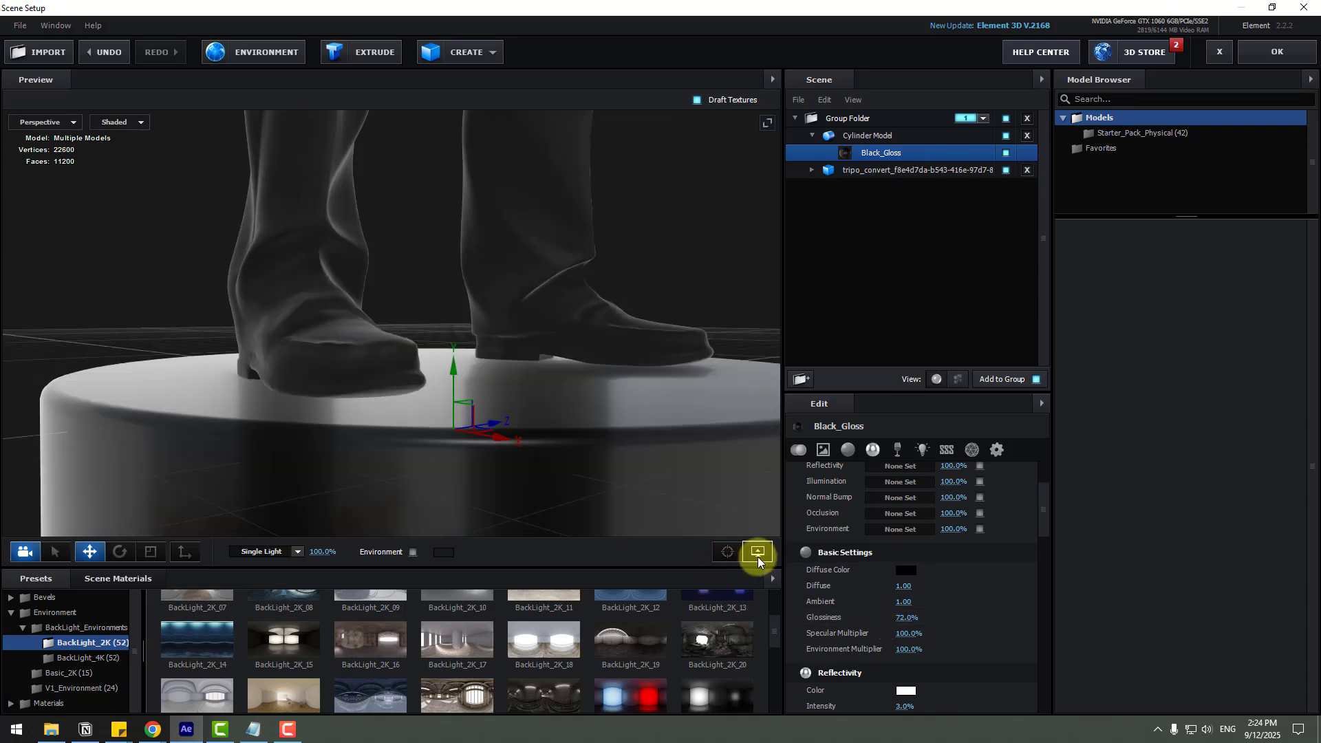
{"action": "left_click", "coordinate": [758, 556]}
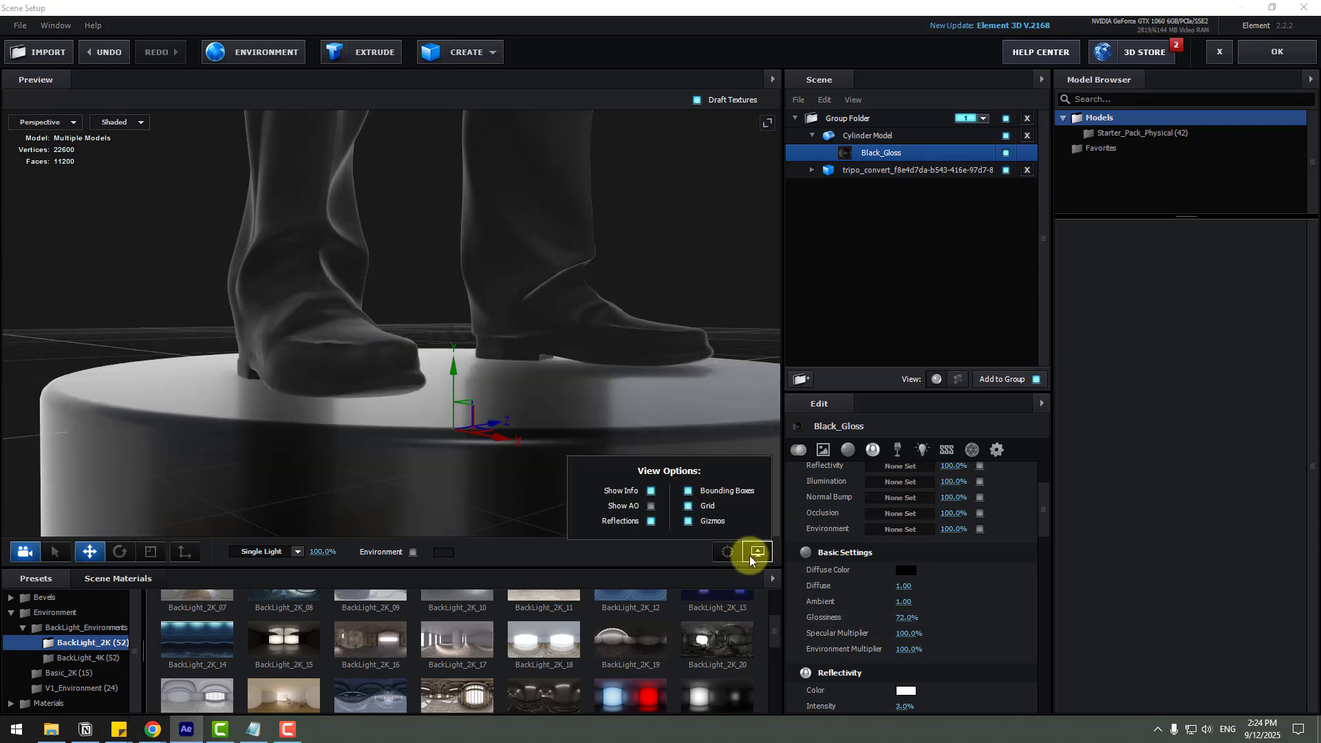
{"action": "left_click", "coordinate": [651, 507]}
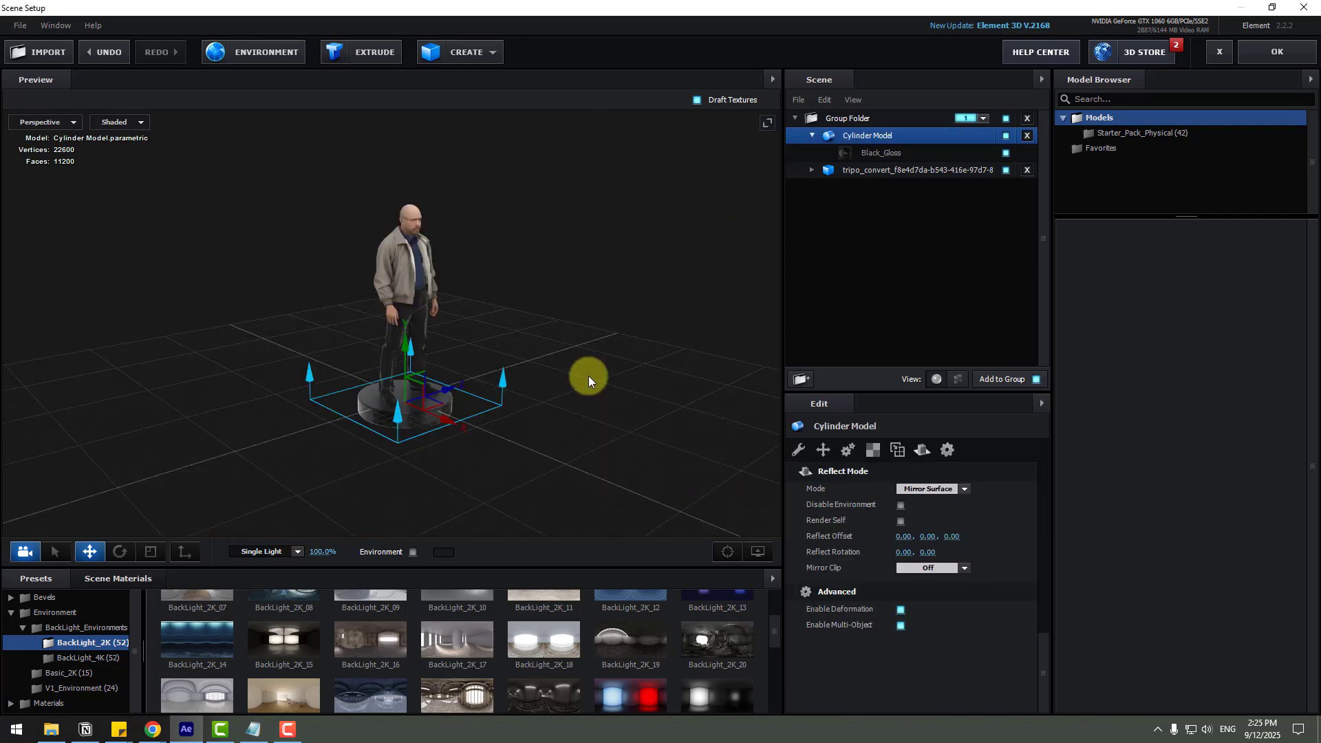
Create a plane scaled to 763.4% and lower it to Y -0.13 beneath the pedestal
{"action": "left_click", "coordinate": [446, 51]}
{"action": "left_click", "coordinate": [641, 85]}
{"action": "scroll", "coordinate": [489, 471], "scroll_direction": "down", "scroll_amount": 3}
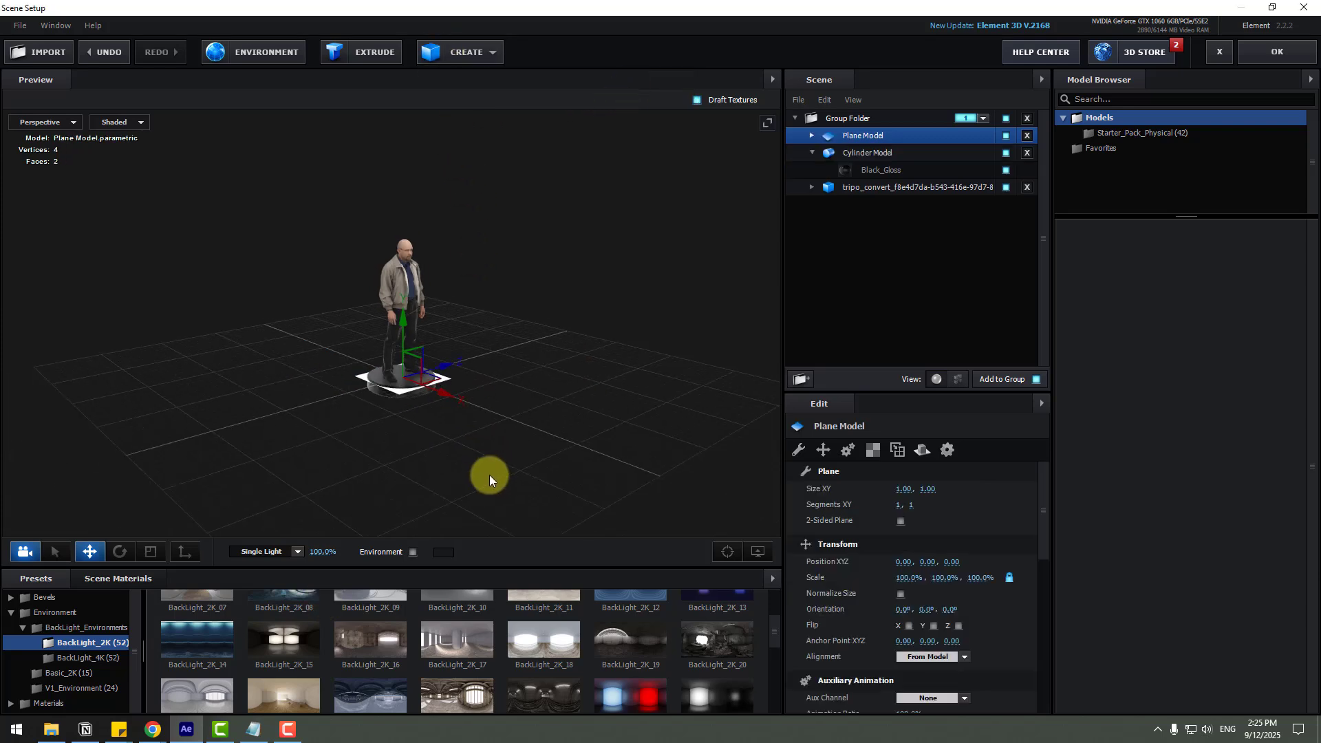
{"action": "left_click_drag", "start_coordinate": [403, 379], "coordinate": [696, 194]}
{"action": "scroll", "coordinate": [696, 194], "scroll_direction": "up", "scroll_amount": 5}
{"action": "left_click", "coordinate": [90, 552]}
{"action": "left_click_drag", "start_coordinate": [400, 342], "coordinate": [390, 382]}
Apply the Physical Matte_Shadow material to the ground plane
{"action": "scroll", "coordinate": [460, 439], "scroll_direction": "down", "scroll_amount": 5}
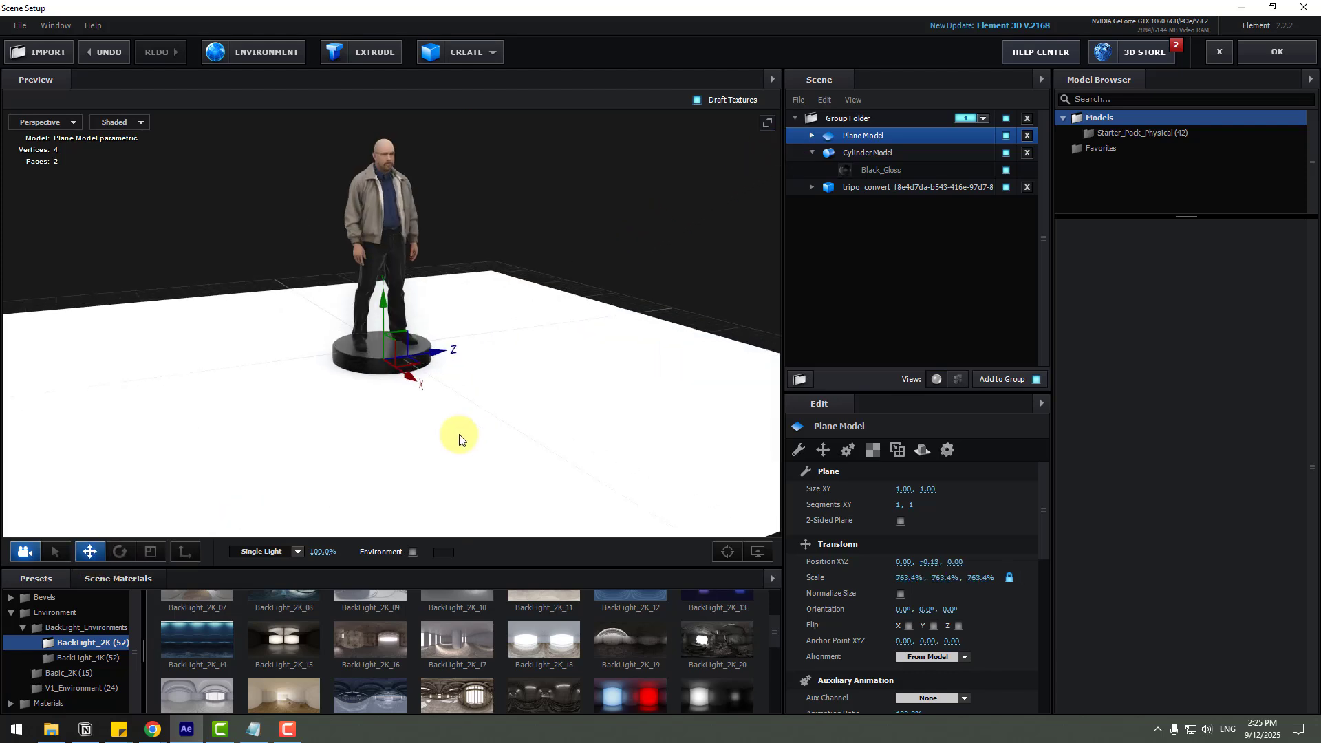
{"action": "double_click", "coordinate": [59, 702]}
{"action": "scroll", "coordinate": [65, 688], "scroll_direction": "down", "scroll_amount": 5}
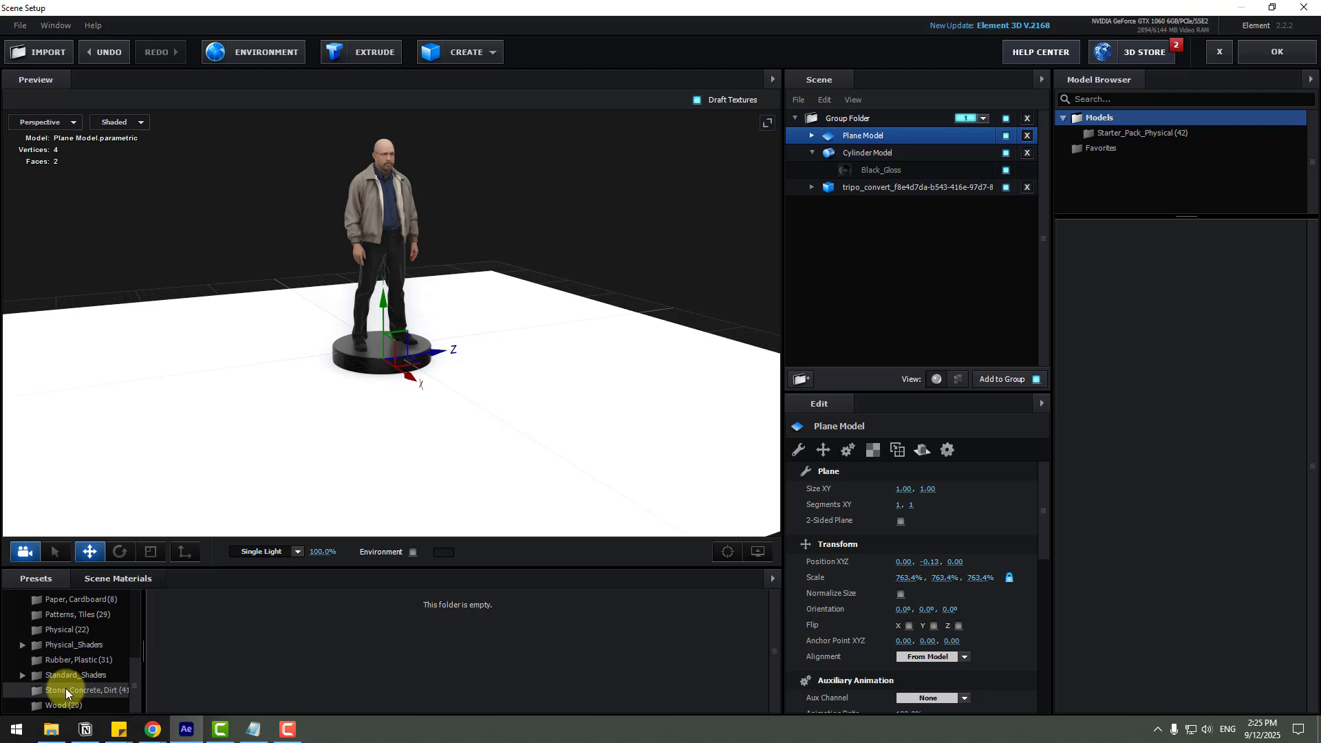
{"action": "left_click", "coordinate": [63, 631]}
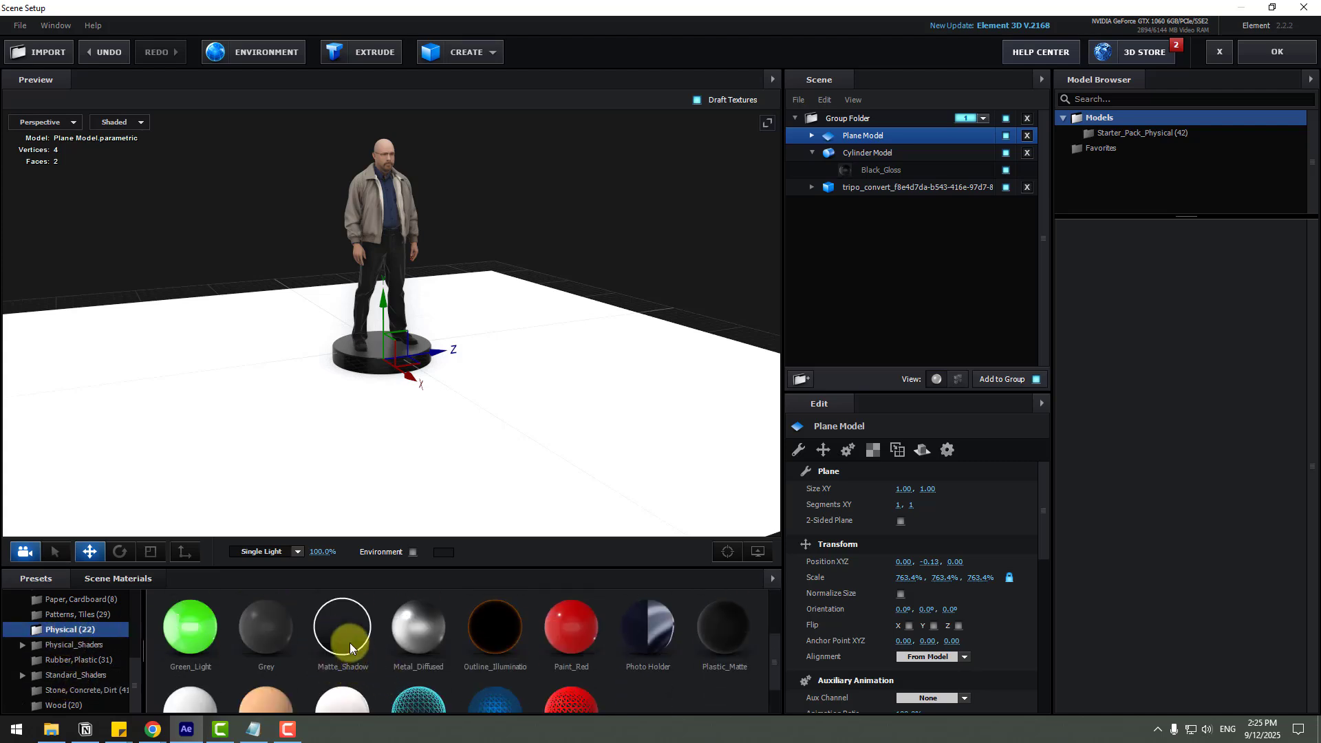
{"action": "left_click_drag", "start_coordinate": [337, 630], "coordinate": [200, 344]}
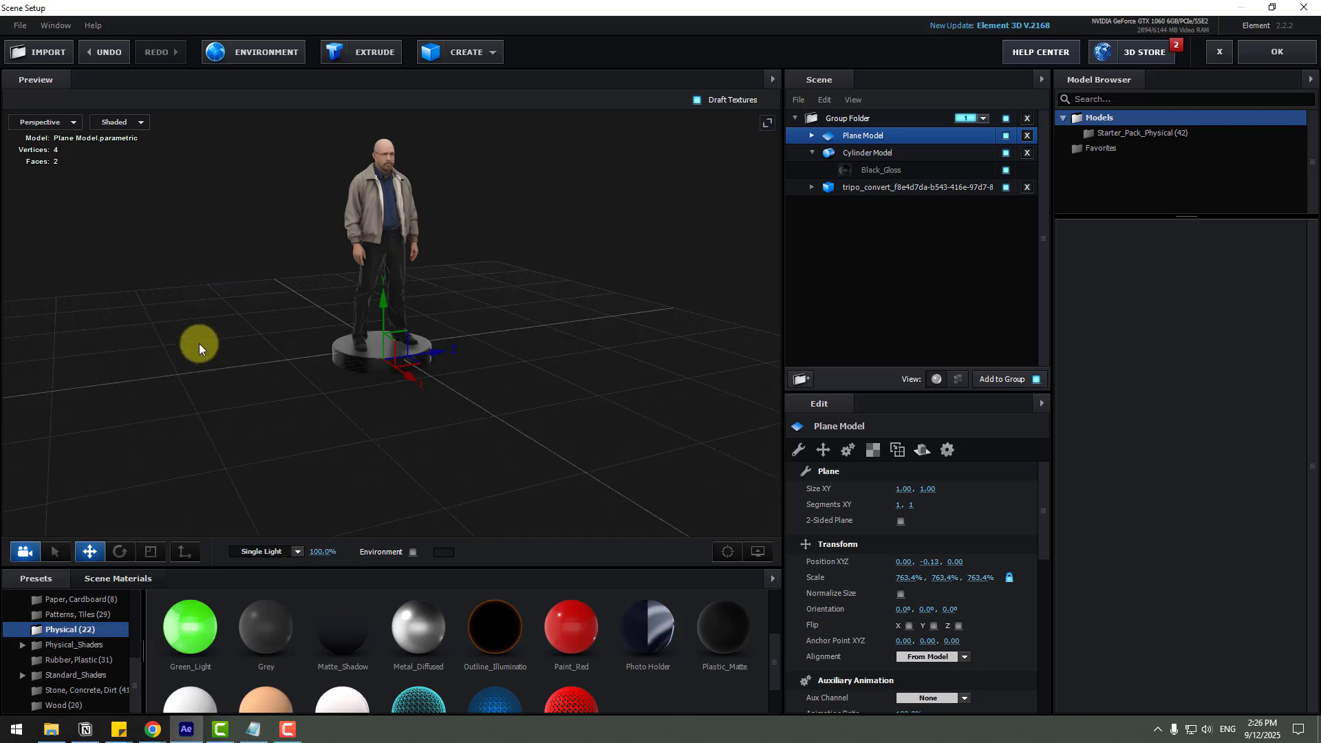
Apply the Element scene and check Track Solid 1's position in the composition
{"action": "left_click", "coordinate": [1252, 60]}
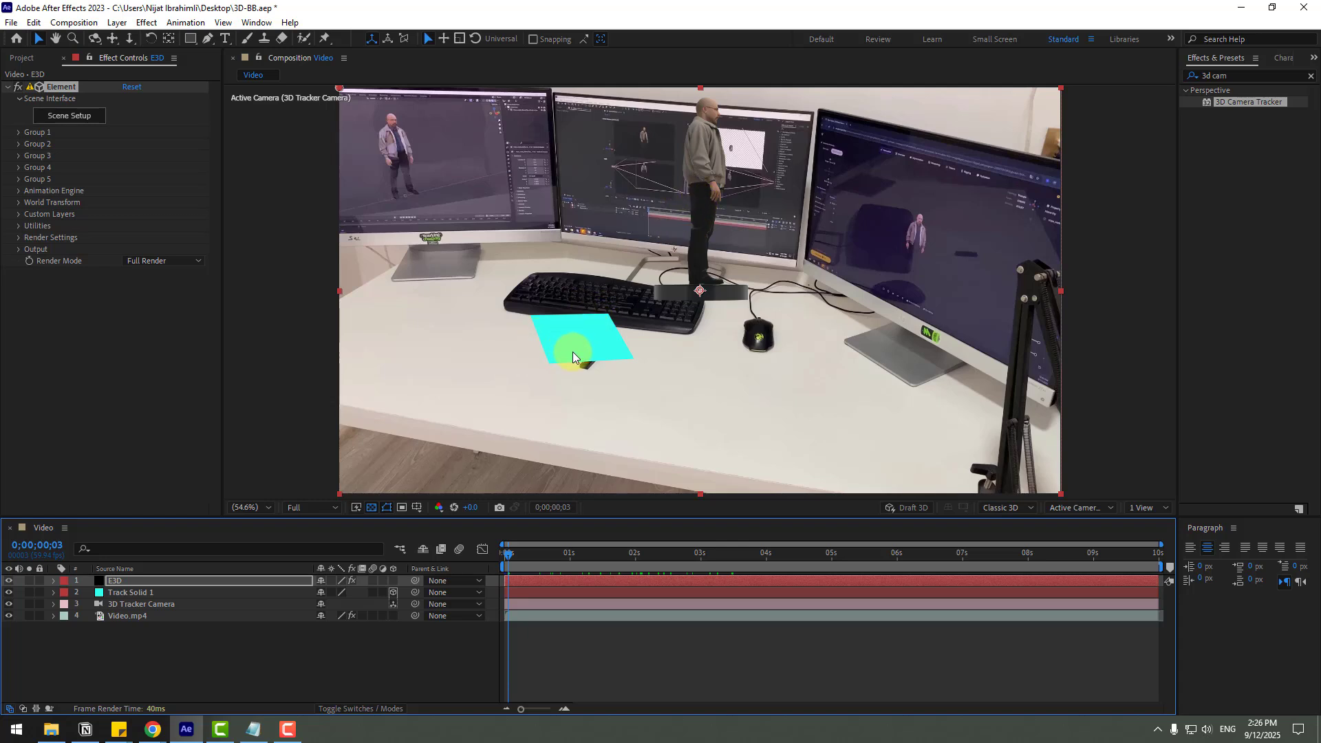
{"action": "left_click", "coordinate": [131, 593]}
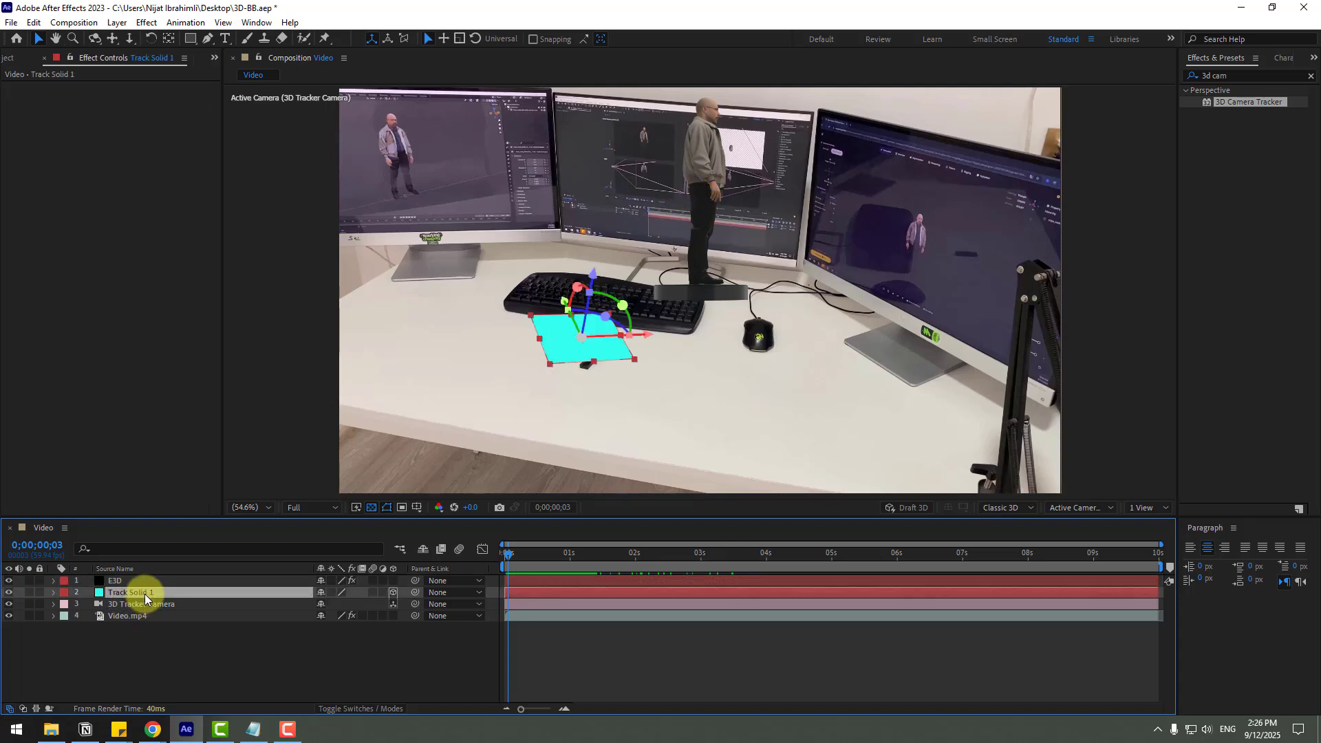
{"action": "key", "text": "p"}
{"action": "left_click", "coordinate": [126, 666]}
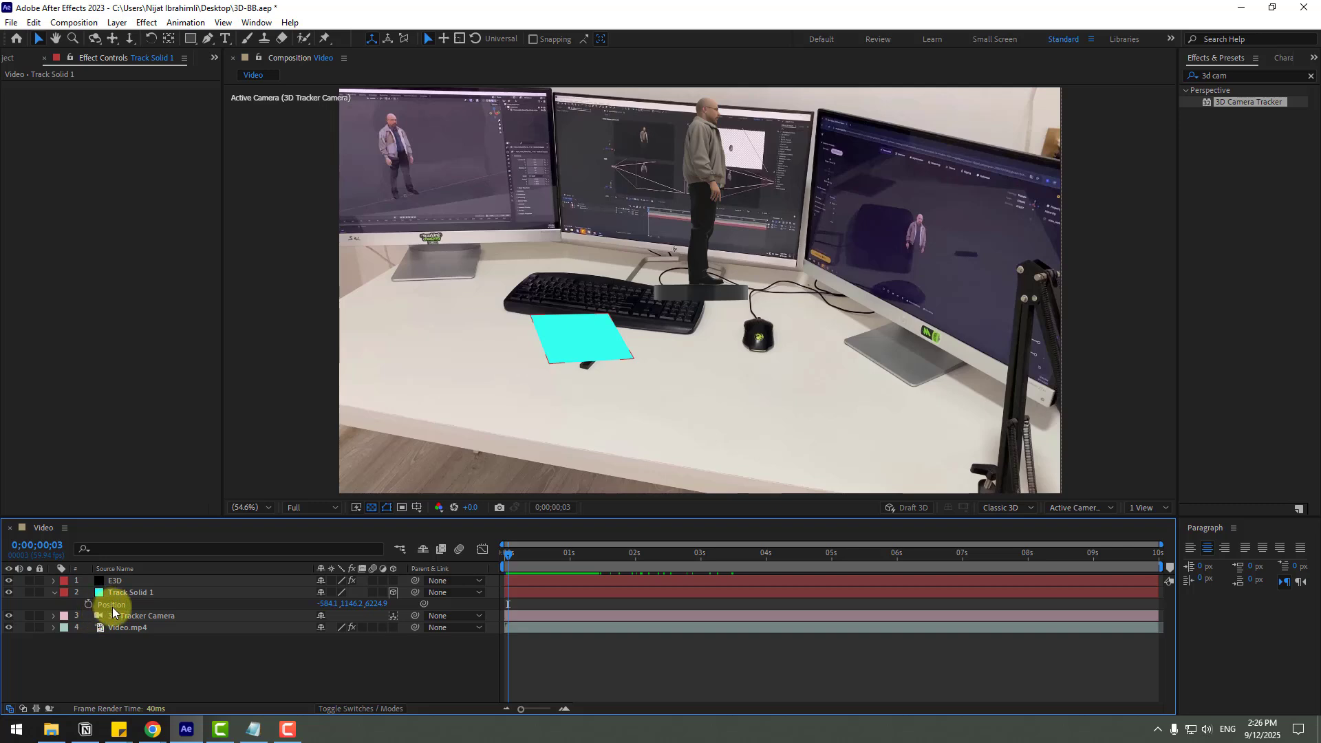
{"action": "left_click", "coordinate": [112, 592]}
{"action": "key", "text": "p"}
Create a Group 1 Null from the Element effect's Group Utilities
{"action": "left_click", "coordinate": [108, 583]}
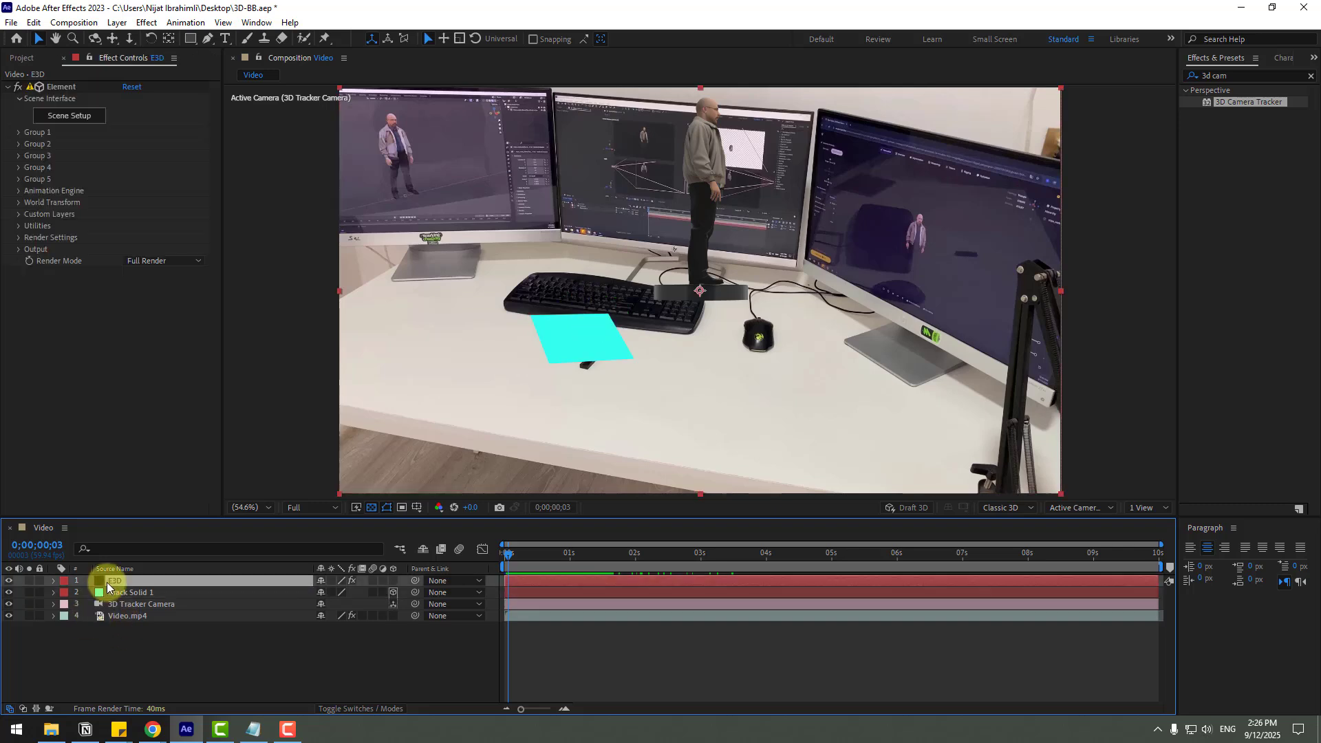
{"action": "left_click", "coordinate": [20, 134]}
{"action": "left_click", "coordinate": [43, 215]}
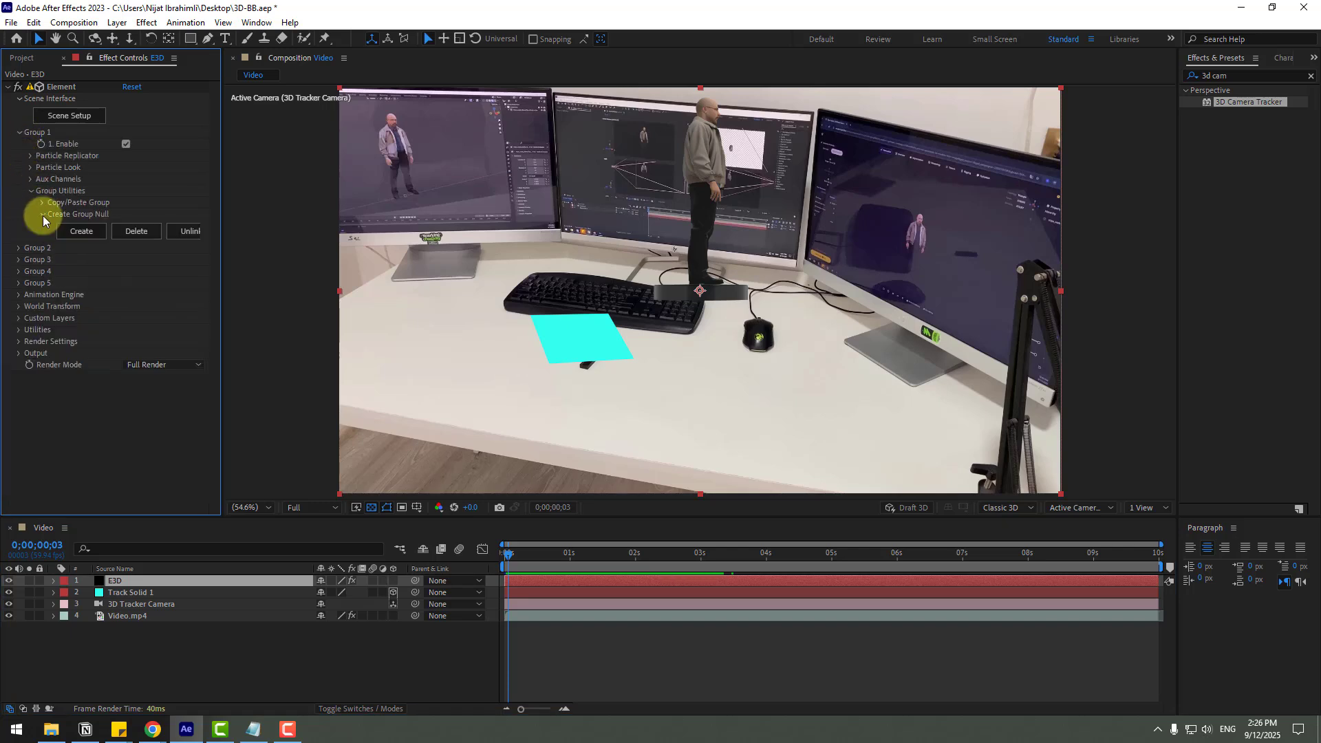
{"action": "left_click", "coordinate": [85, 234]}
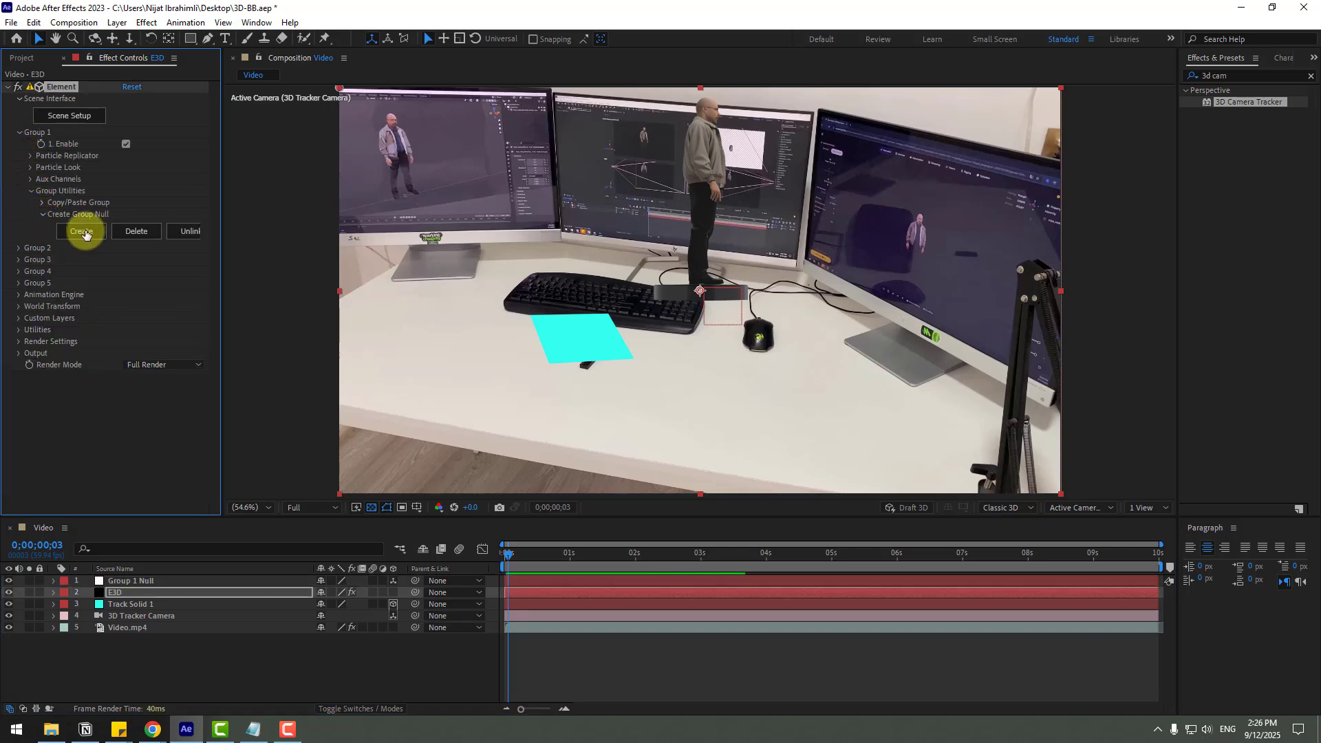
Paste Track Solid 1's position onto the Group 1 Null's Position
{"action": "left_click", "coordinate": [128, 592]}
{"action": "left_click", "coordinate": [126, 581]}
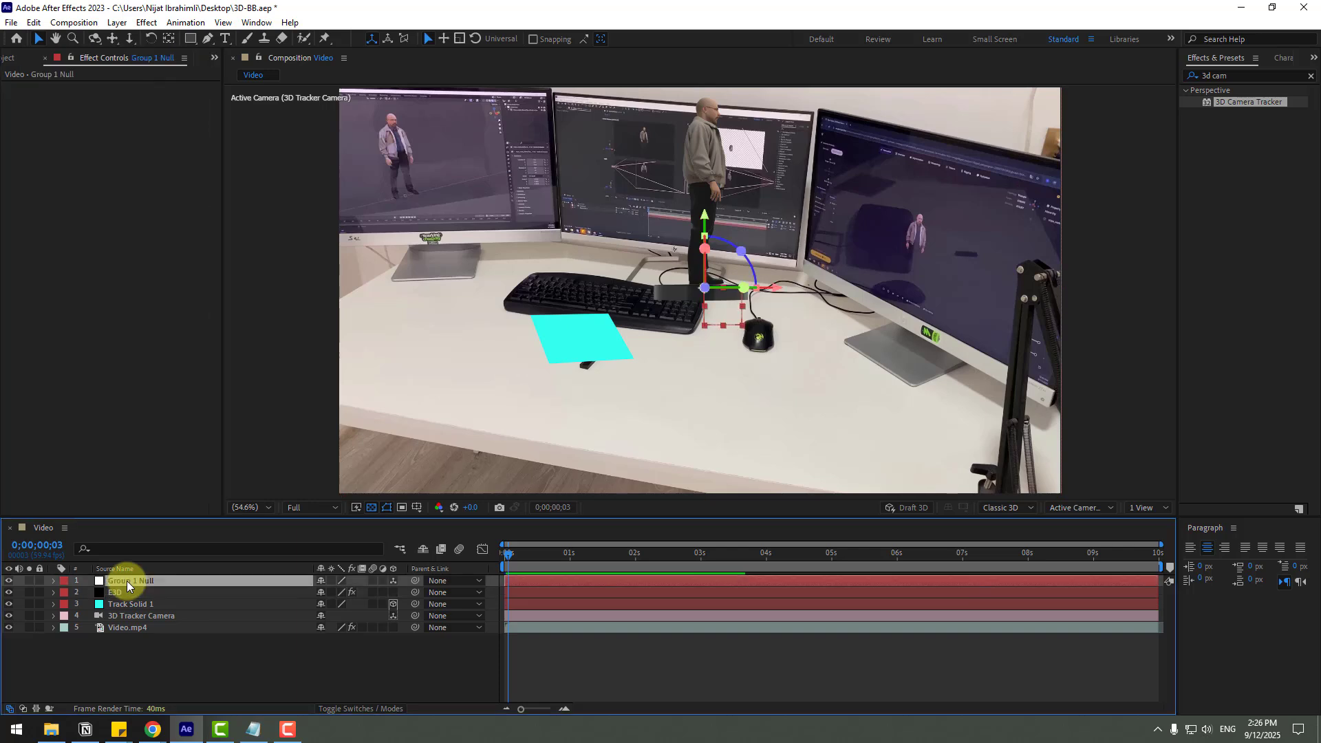
{"action": "key", "text": "p"}
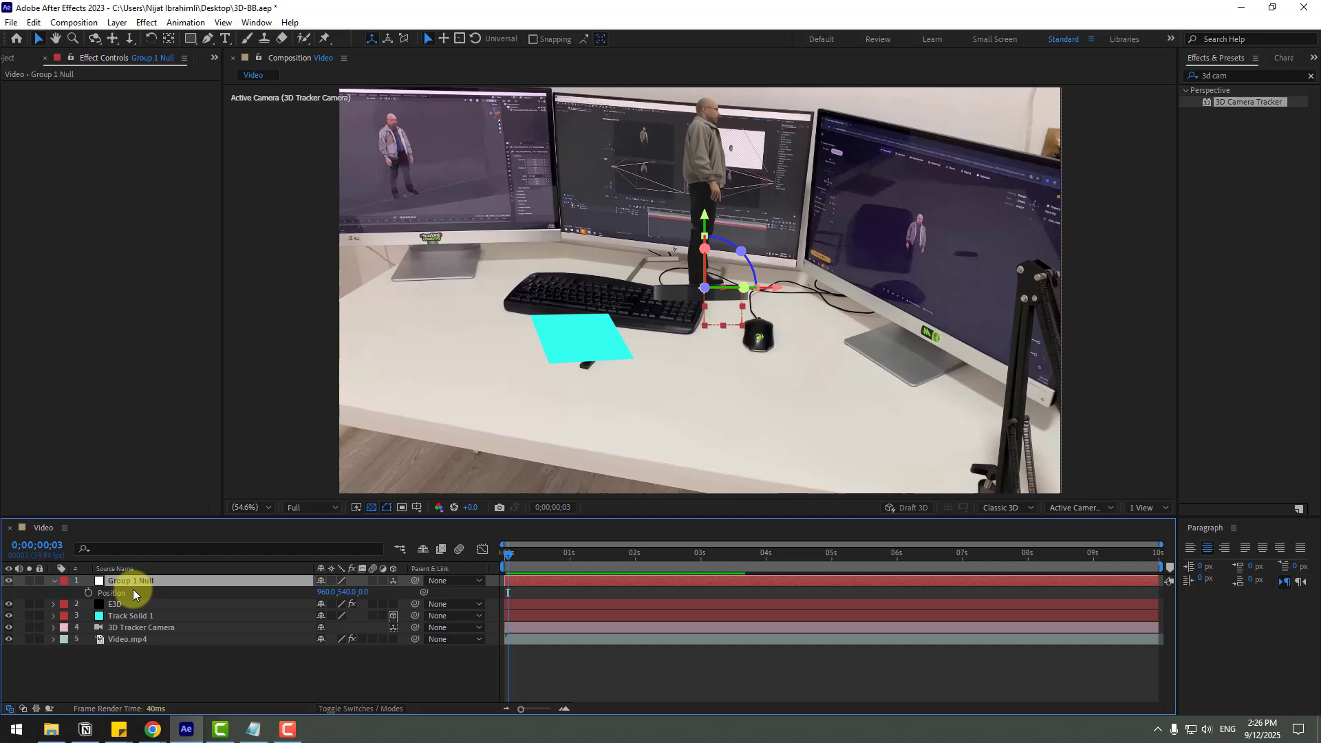
{"action": "key", "text": "ctrl+v"}
{"action": "left_click", "coordinate": [525, 590]}
Check the tracking over time and hide the cyan Track Solid 1 layer
{"action": "left_click", "coordinate": [553, 555]}
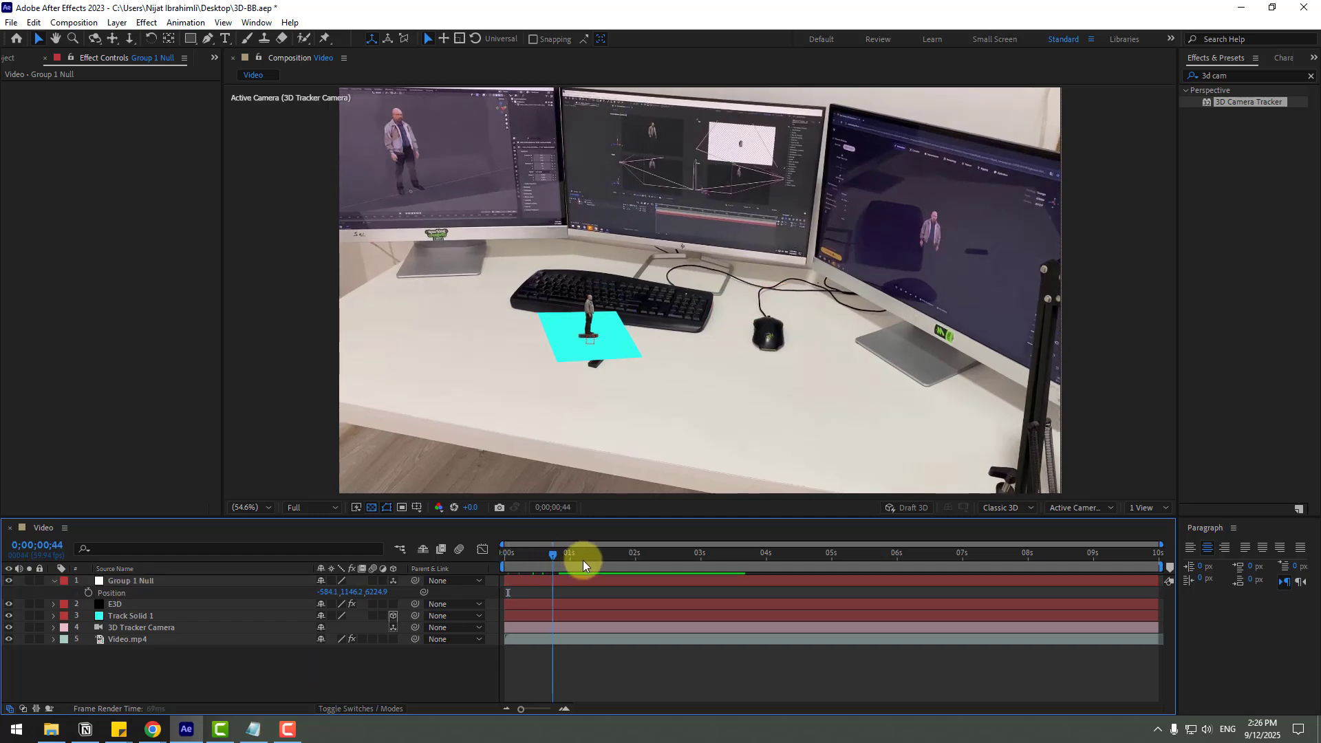
{"action": "left_click_drag", "start_coordinate": [583, 564], "coordinate": [353, 581]}
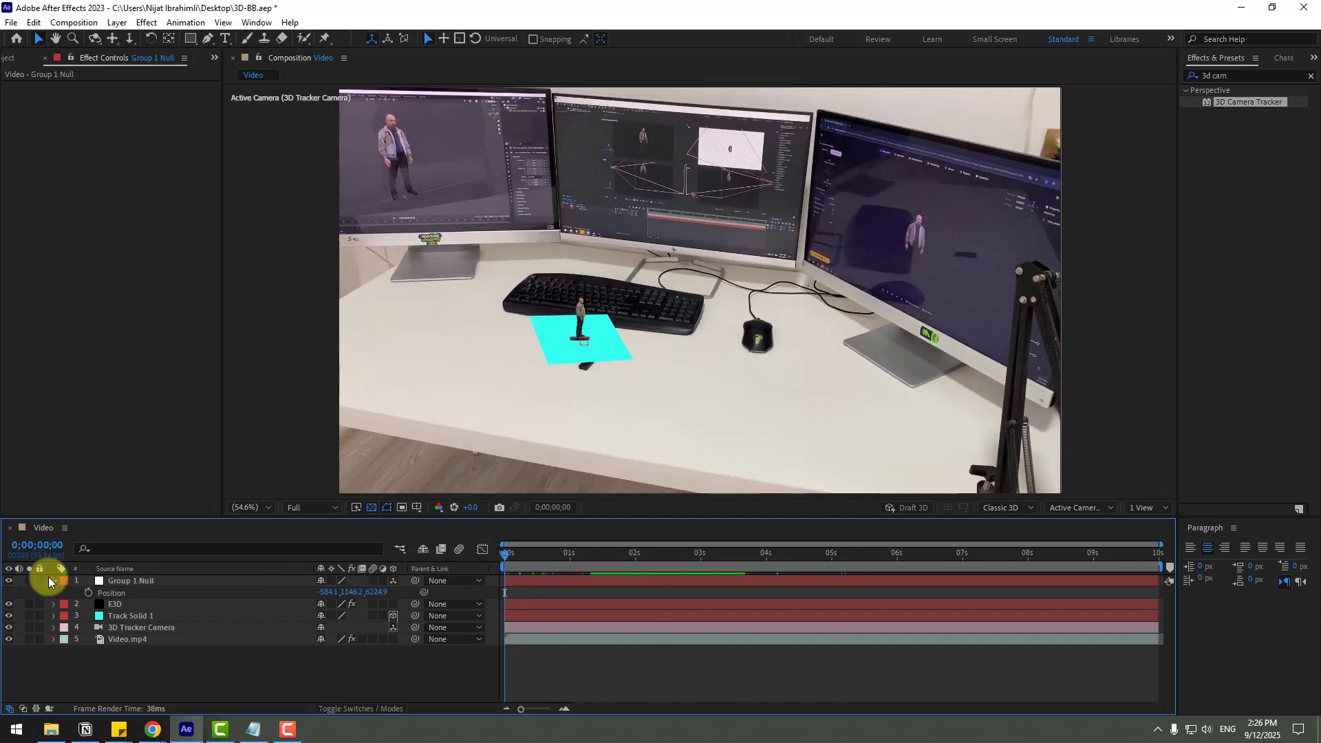
{"action": "left_click", "coordinate": [52, 582]}
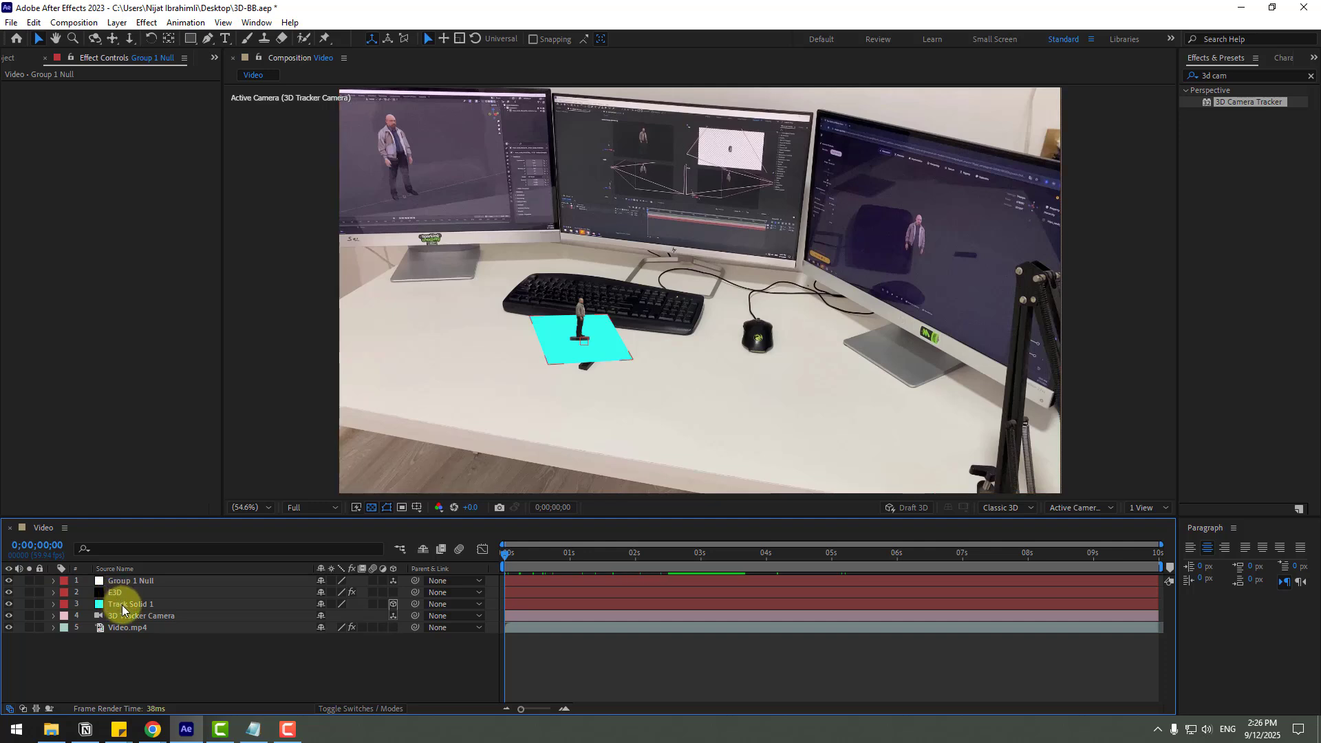
{"action": "left_click", "coordinate": [123, 610]}
{"action": "left_click", "coordinate": [8, 604]}
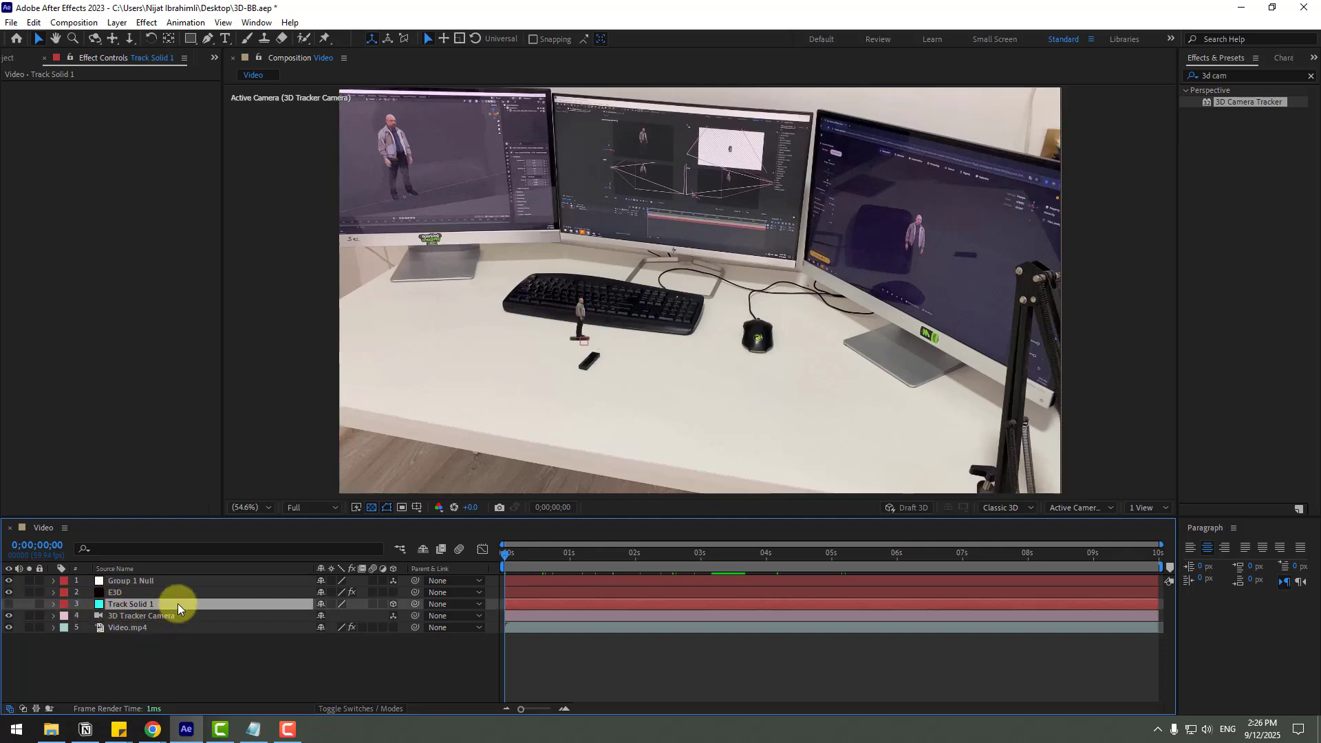
Scale the Group 1 Null to 405% and tilt its X Rotation to 32°
{"action": "left_click", "coordinate": [115, 582]}
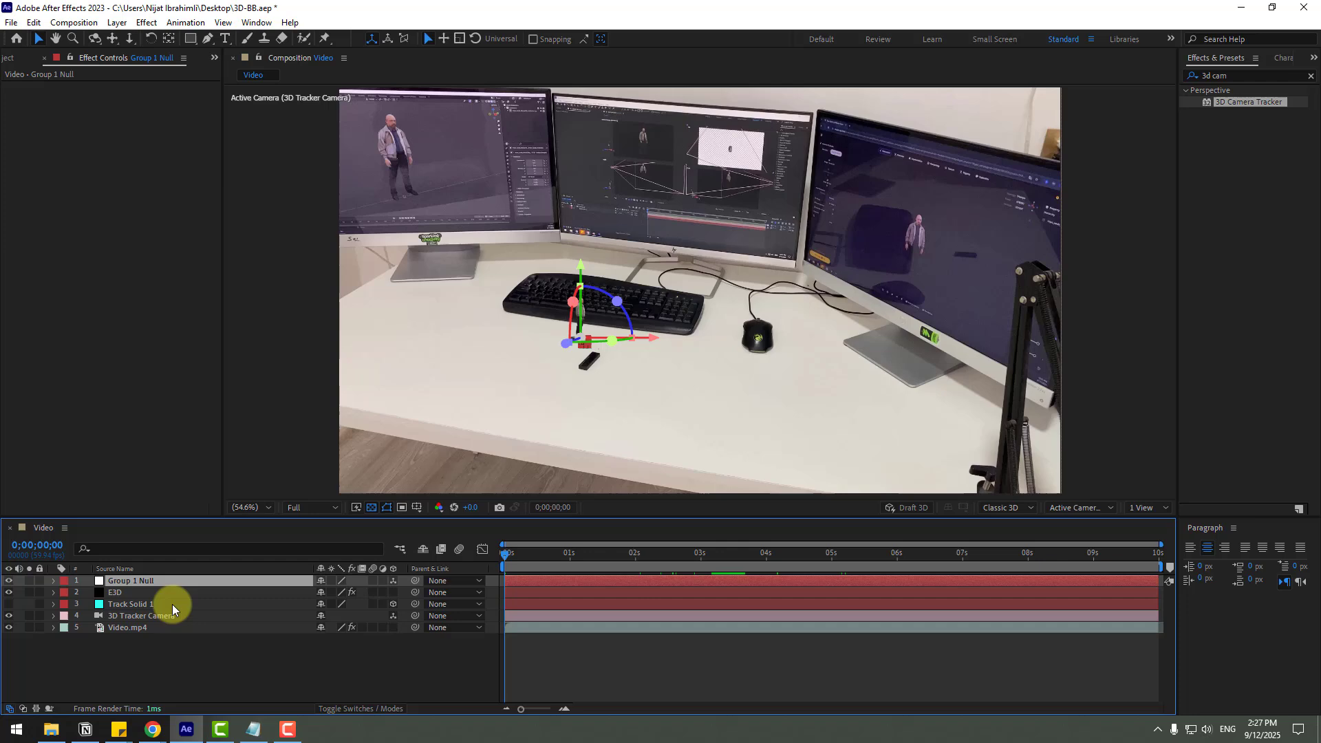
{"action": "key", "text": "s"}
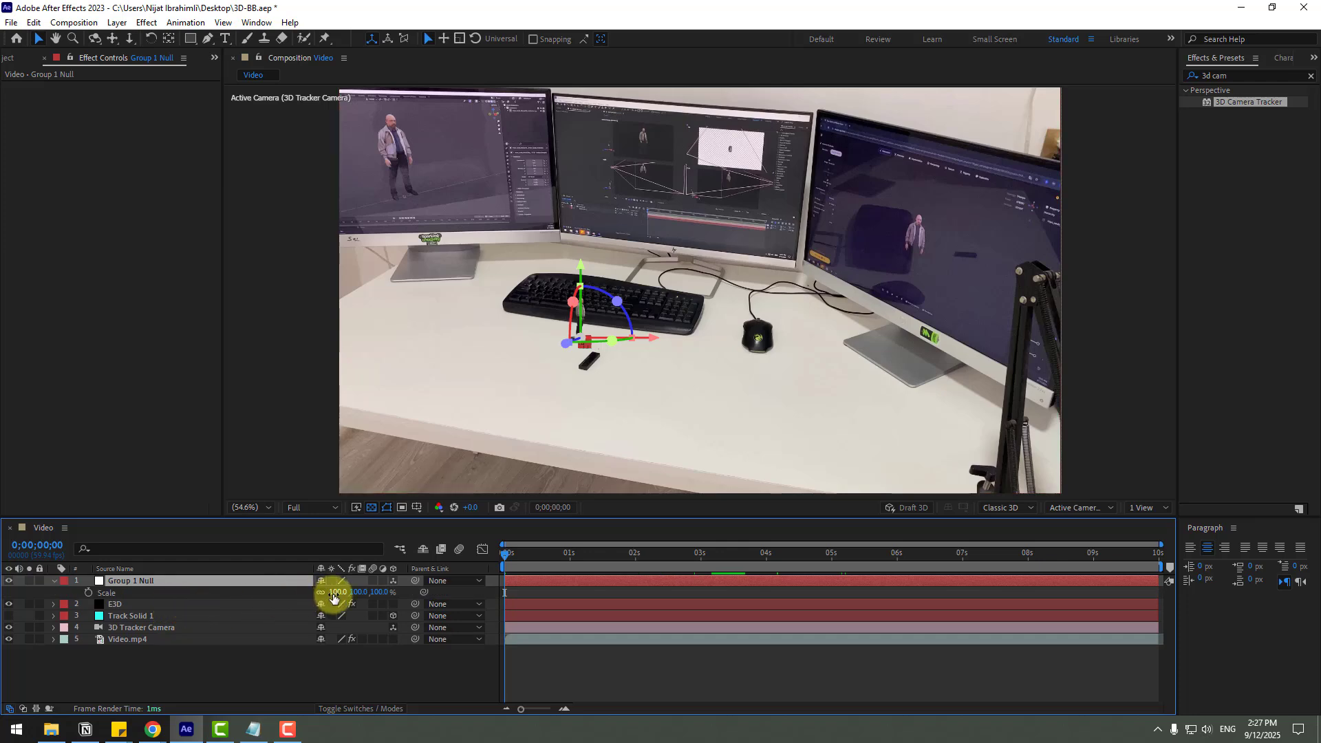
{"action": "left_click_drag", "start_coordinate": [334, 598], "coordinate": [539, 569]}
{"action": "key", "text": "r"}
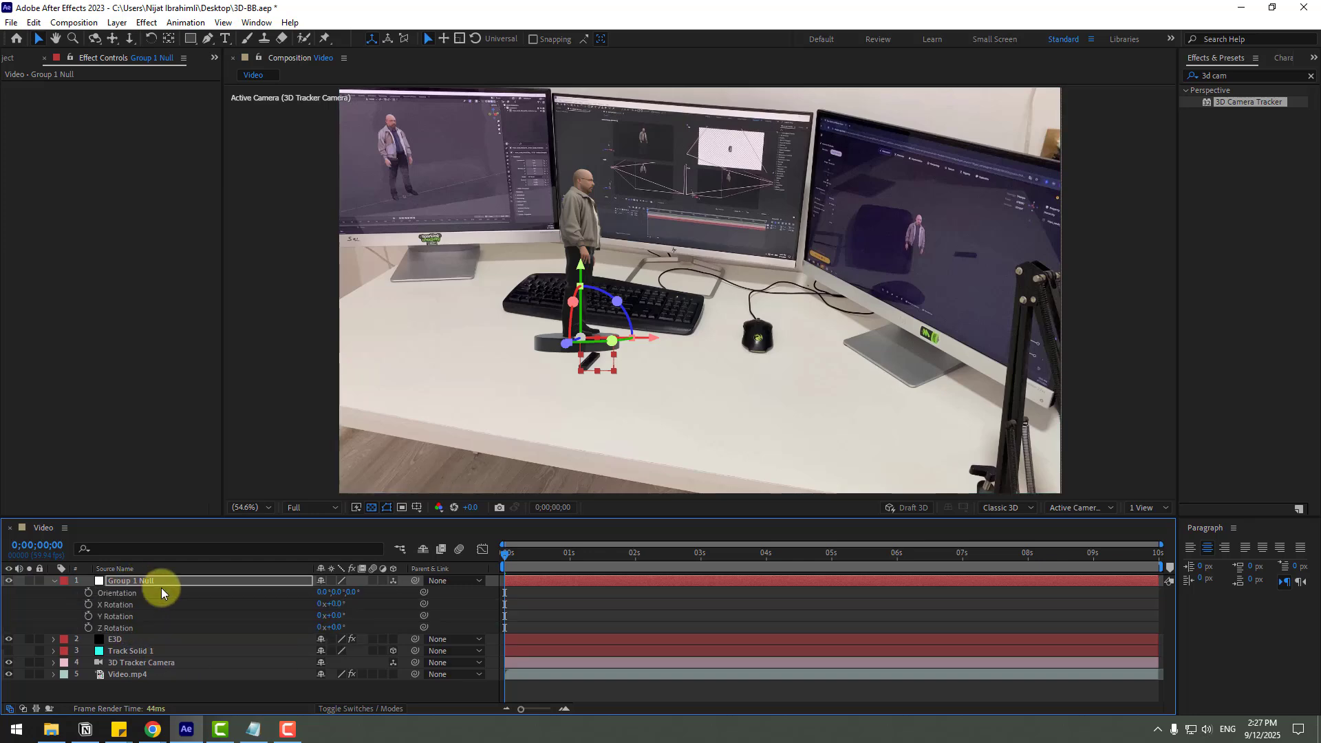
{"action": "left_click_drag", "start_coordinate": [336, 604], "coordinate": [353, 602]}
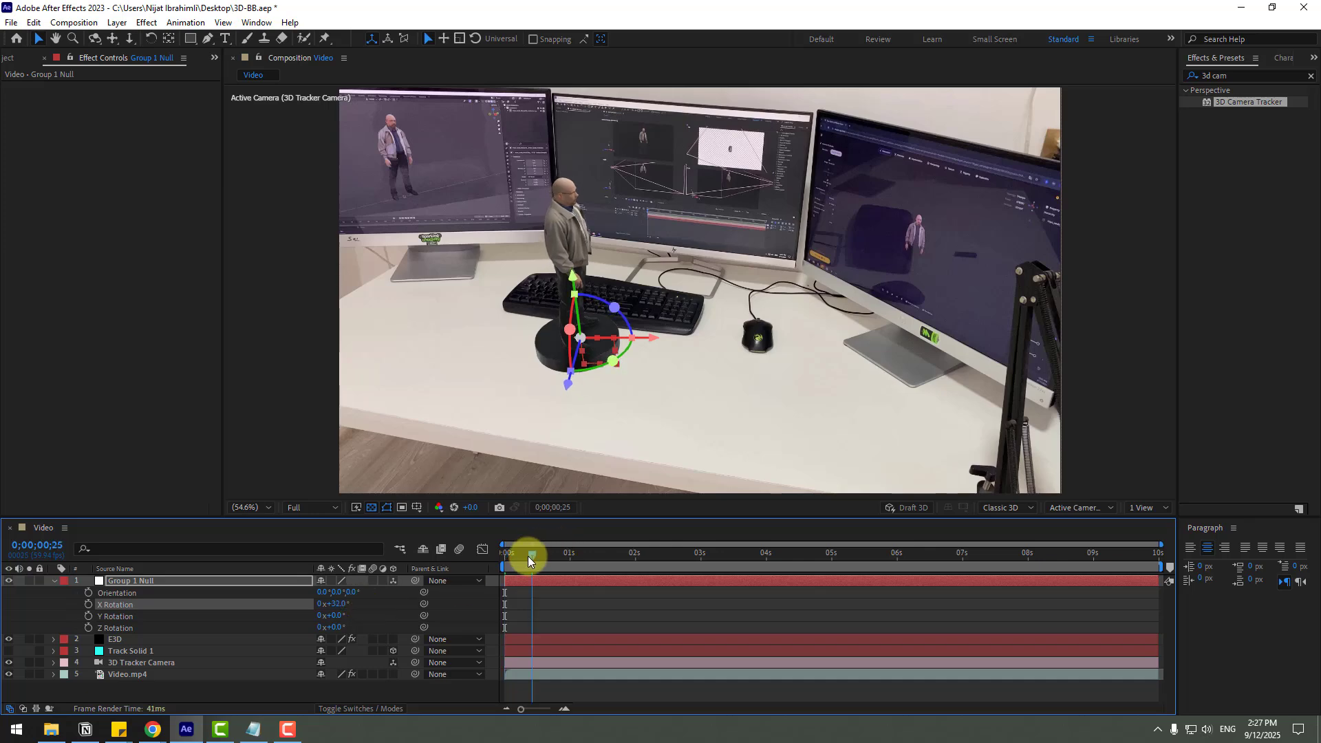
{"action": "left_click_drag", "start_coordinate": [525, 554], "coordinate": [594, 554]}
Move the null along Z and X so the pedestal sits before the keyboard
{"action": "key", "text": "Home"}
{"action": "left_click_drag", "start_coordinate": [572, 375], "coordinate": [551, 433]}
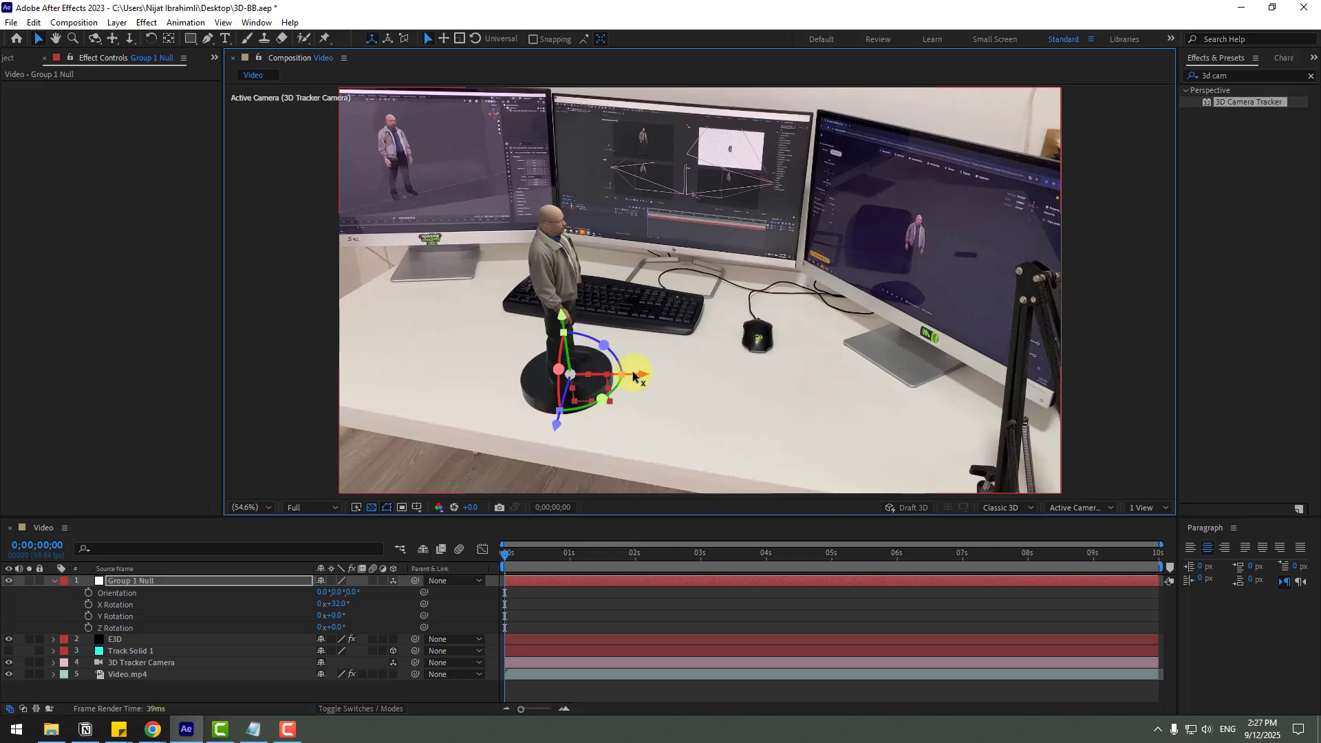
{"action": "left_click_drag", "start_coordinate": [643, 376], "coordinate": [675, 374]}
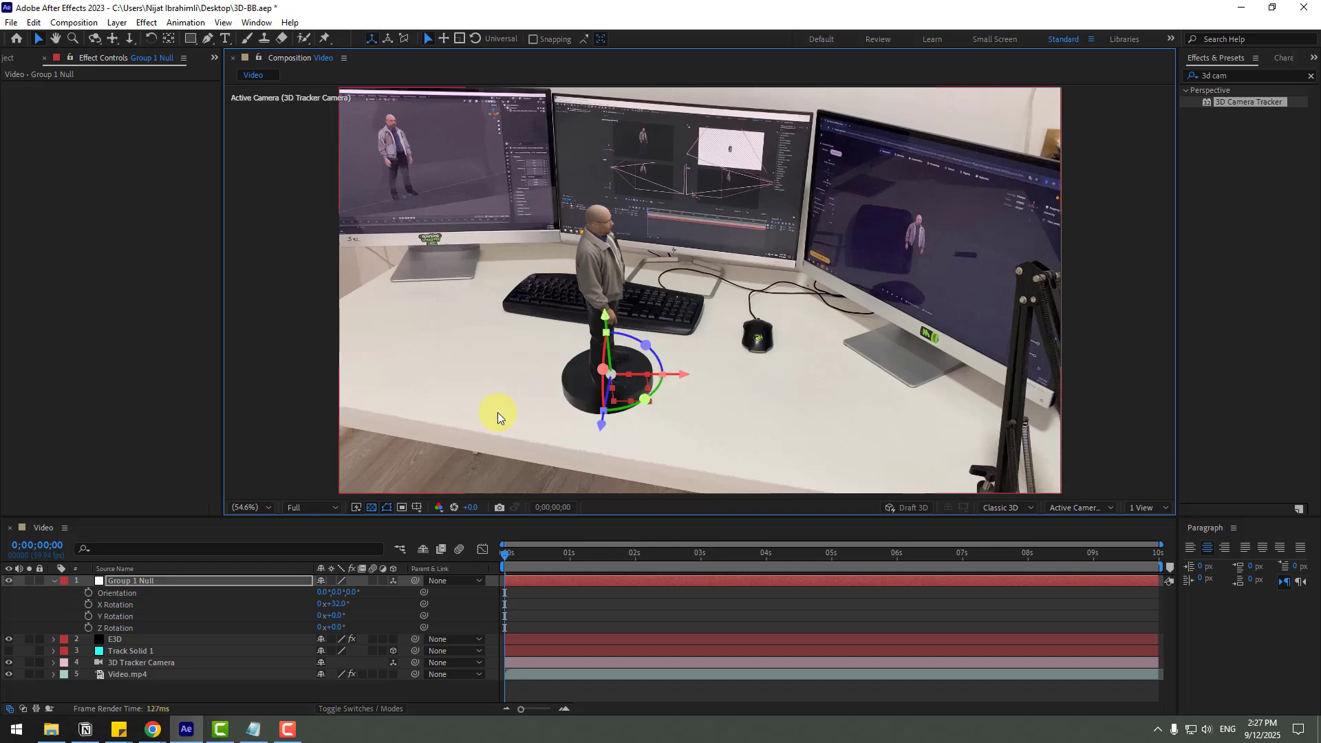
{"action": "key", "text": "slash"}
{"action": "left_click_drag", "start_coordinate": [436, 454], "coordinate": [448, 331]}
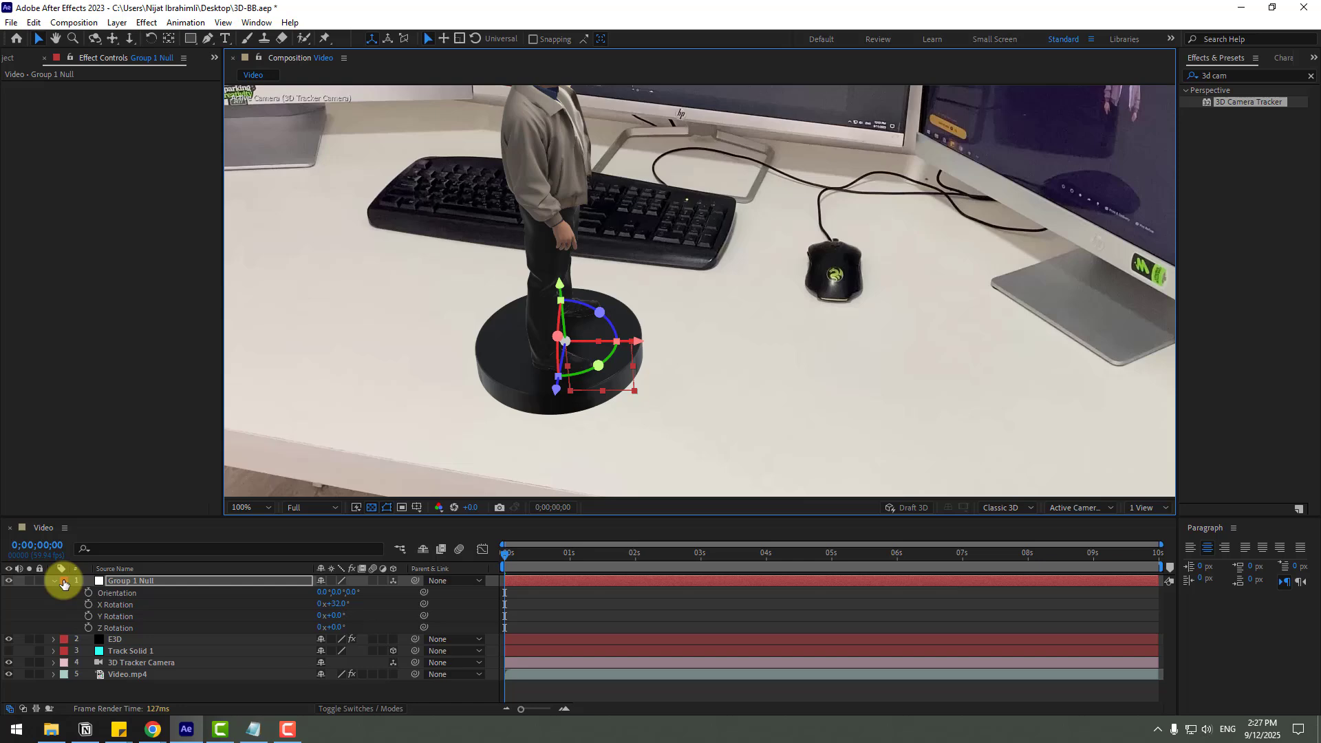
Enable AO in the E3D layer's Render Settings and set SSAO Intensity to 10
{"action": "left_click", "coordinate": [112, 639]}
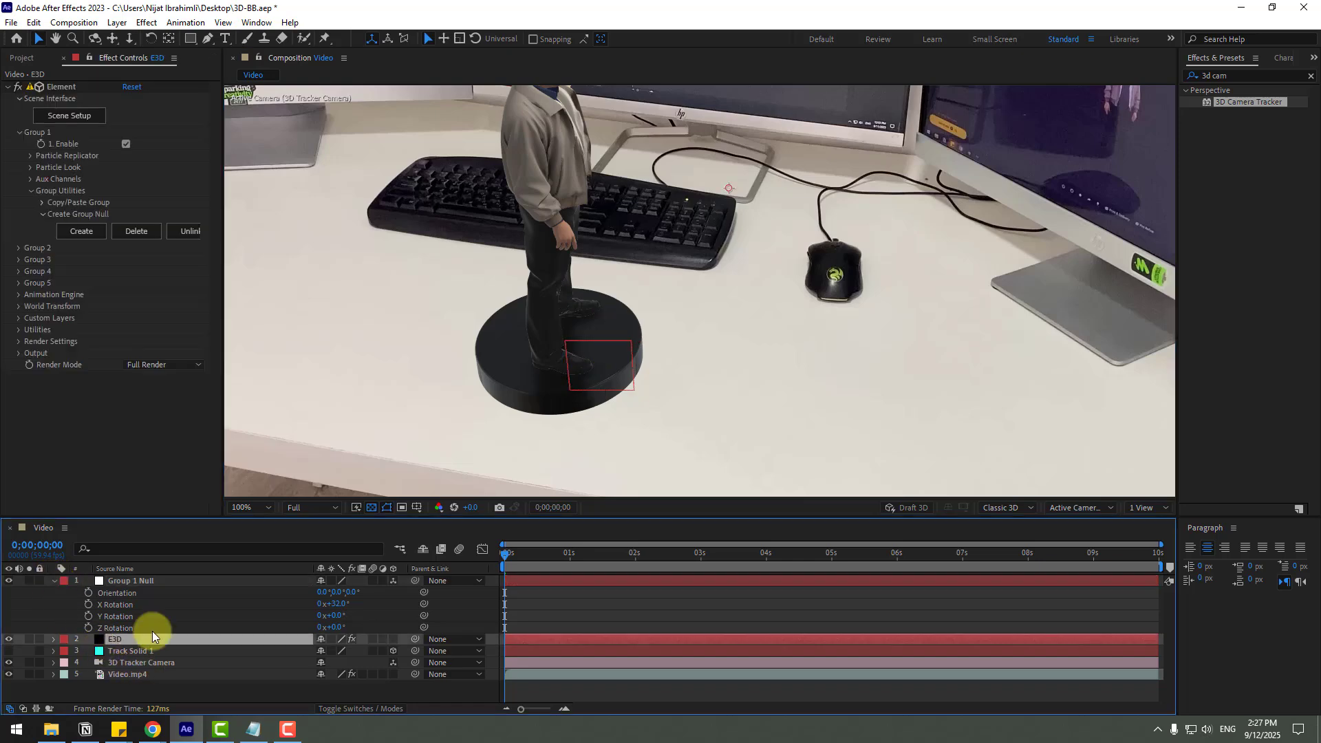
{"action": "left_click", "coordinate": [21, 342]}
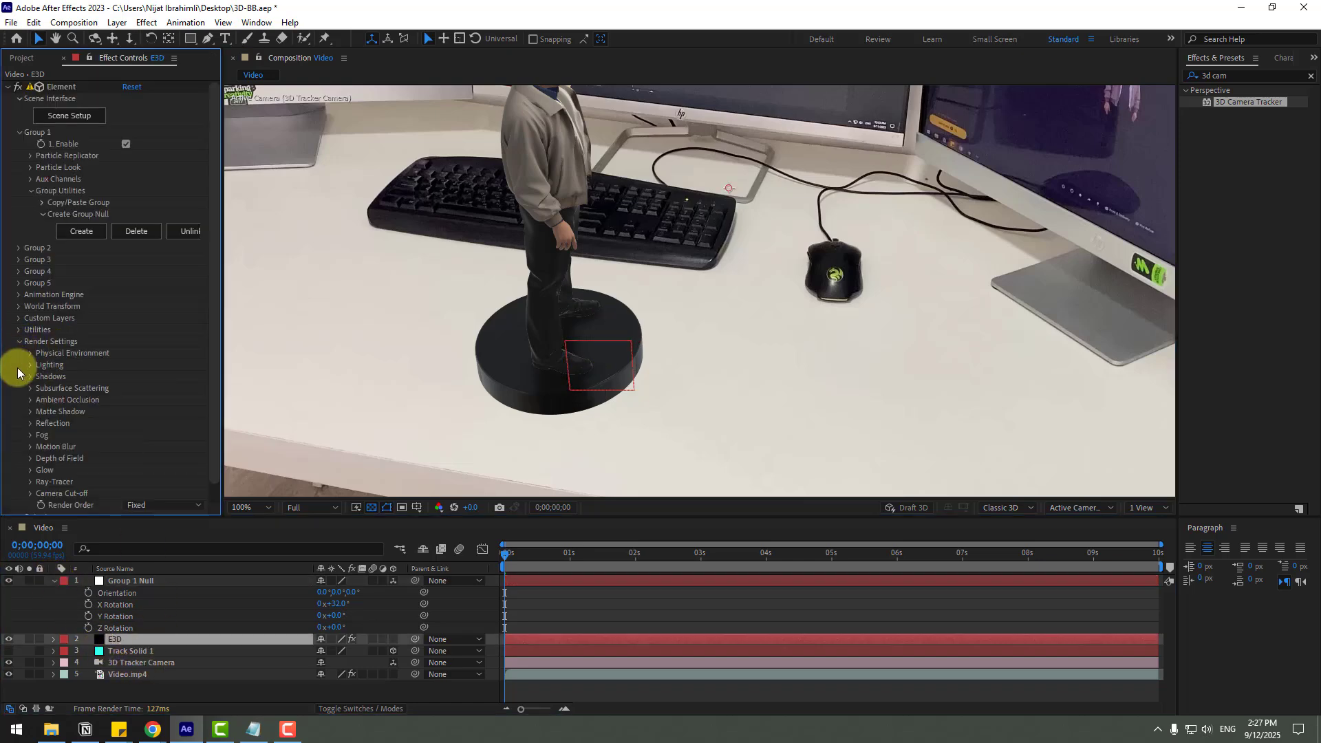
{"action": "left_click", "coordinate": [31, 401]}
{"action": "scroll", "coordinate": [41, 413], "scroll_direction": "down", "scroll_amount": 2}
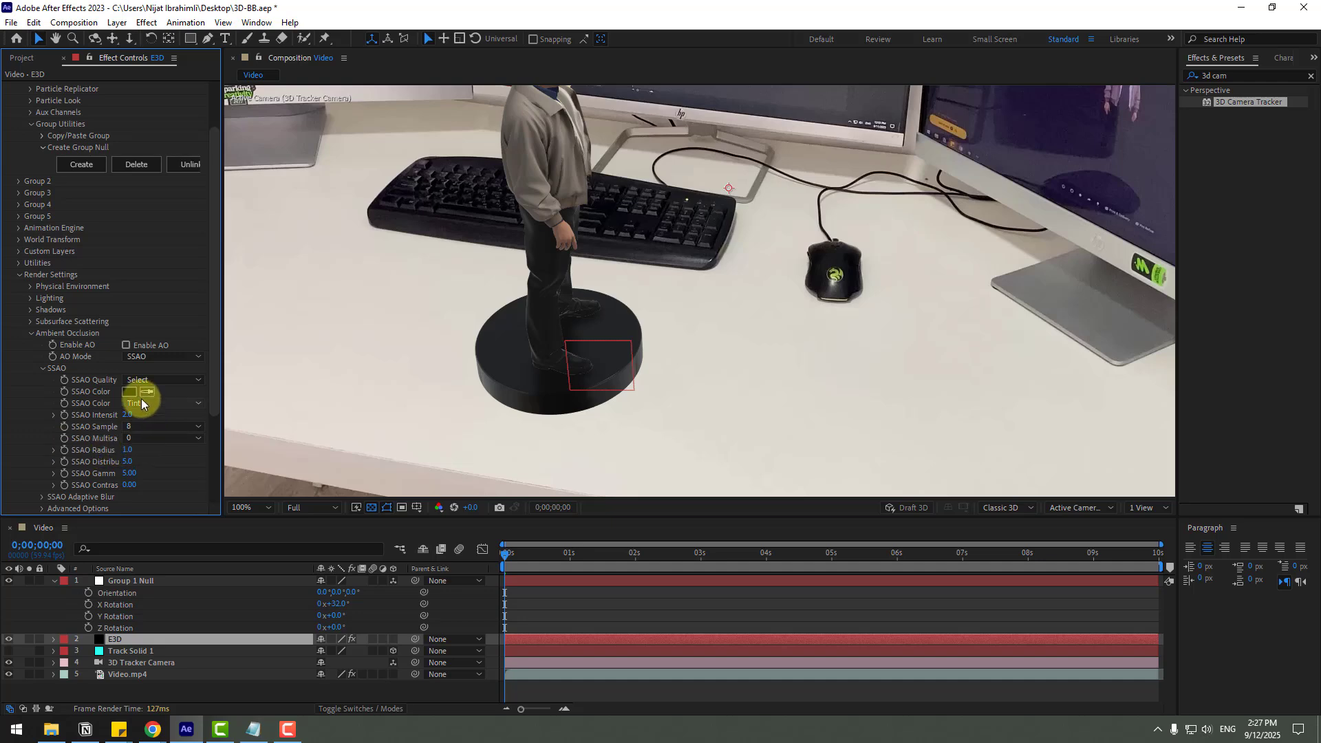
{"action": "left_click", "coordinate": [127, 345]}
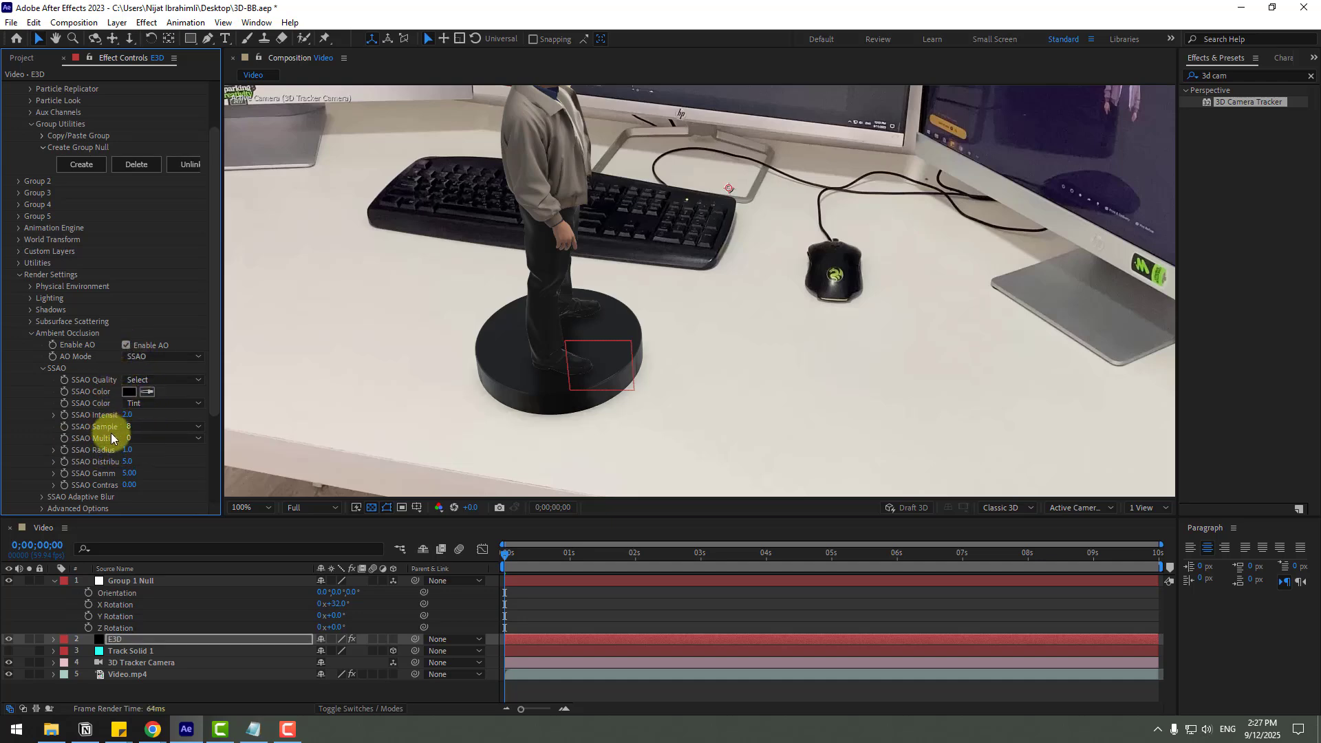
{"action": "left_click", "coordinate": [127, 416]}
{"action": "key", "text": "Return"}
{"action": "scroll", "coordinate": [406, 406], "scroll_direction": "down", "scroll_amount": 2}
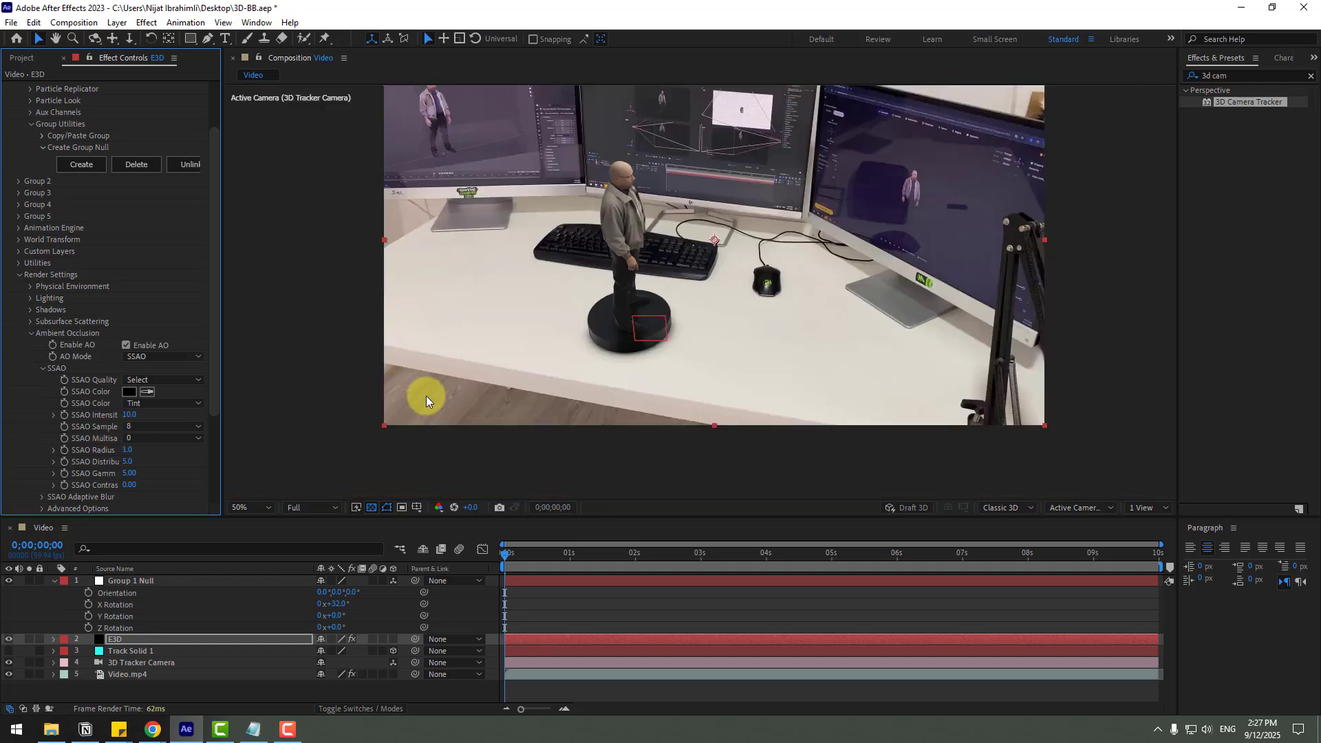
{"action": "left_click", "coordinate": [31, 333]}
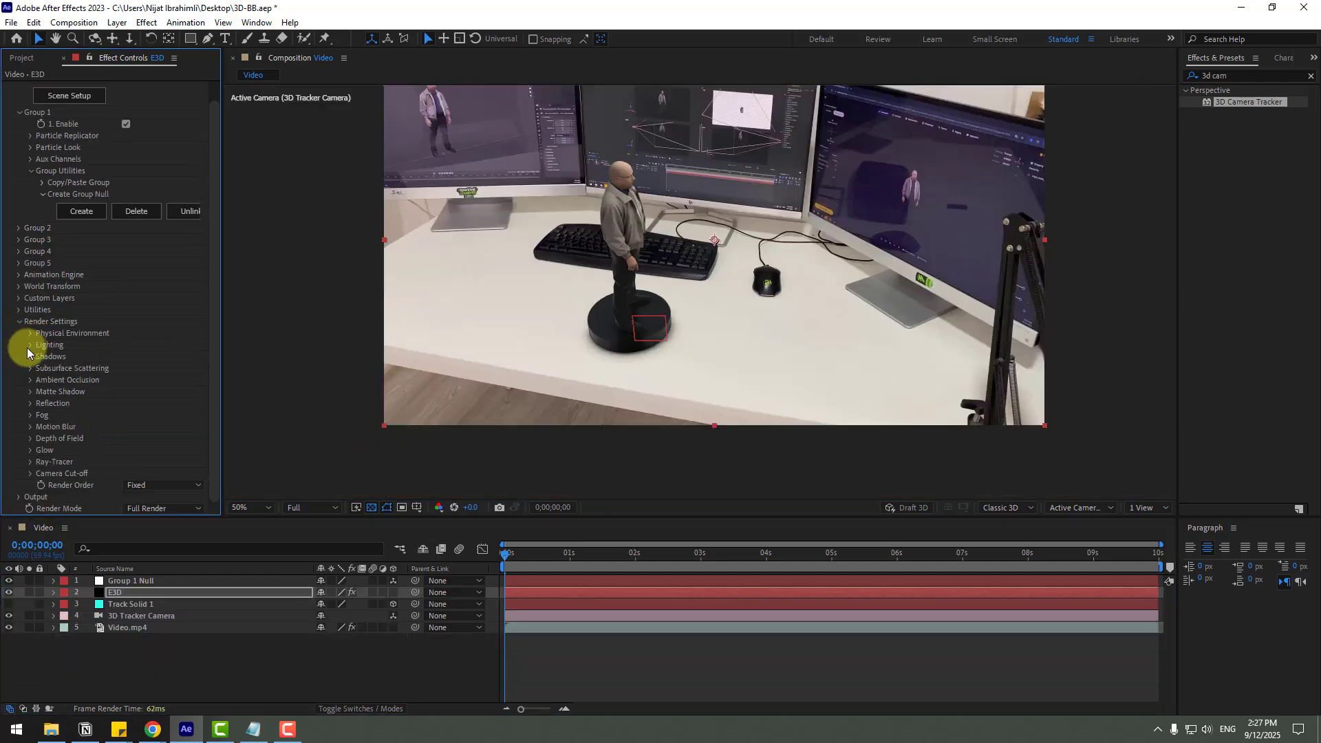
Choose the Aqua lighting preset and set environment Exposure 1.17 and Gamma 0.55
{"action": "left_click", "coordinate": [30, 345]}
{"action": "left_click", "coordinate": [138, 380]}
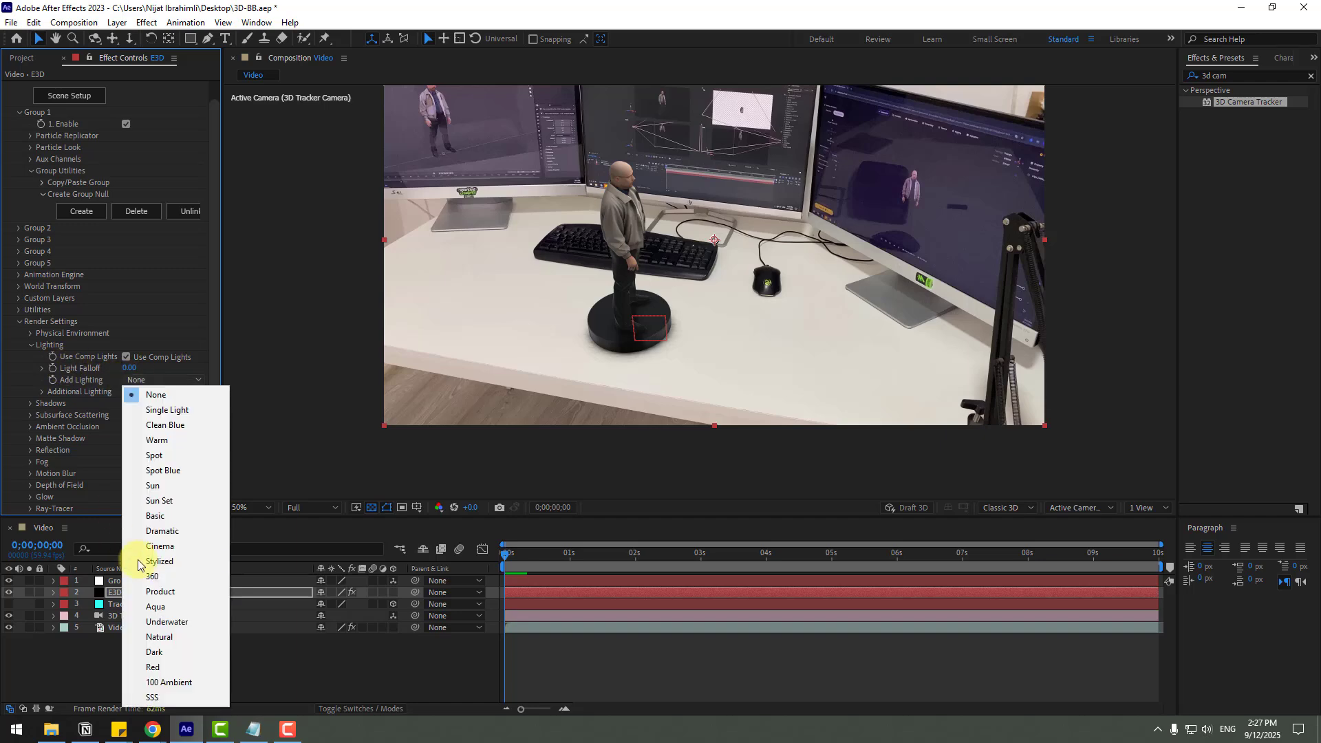
{"action": "left_click", "coordinate": [153, 607]}
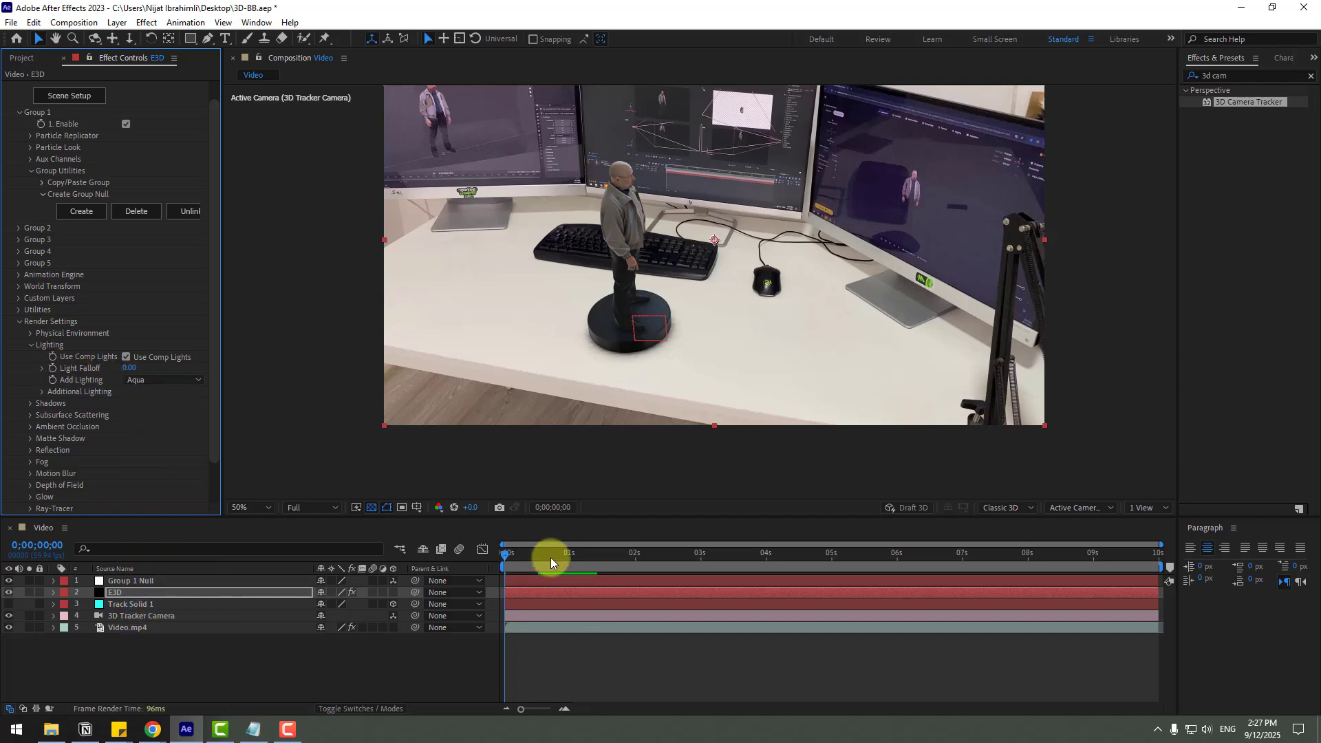
{"action": "left_click", "coordinate": [582, 555]}
{"action": "left_click_drag", "start_coordinate": [594, 566], "coordinate": [891, 559]}
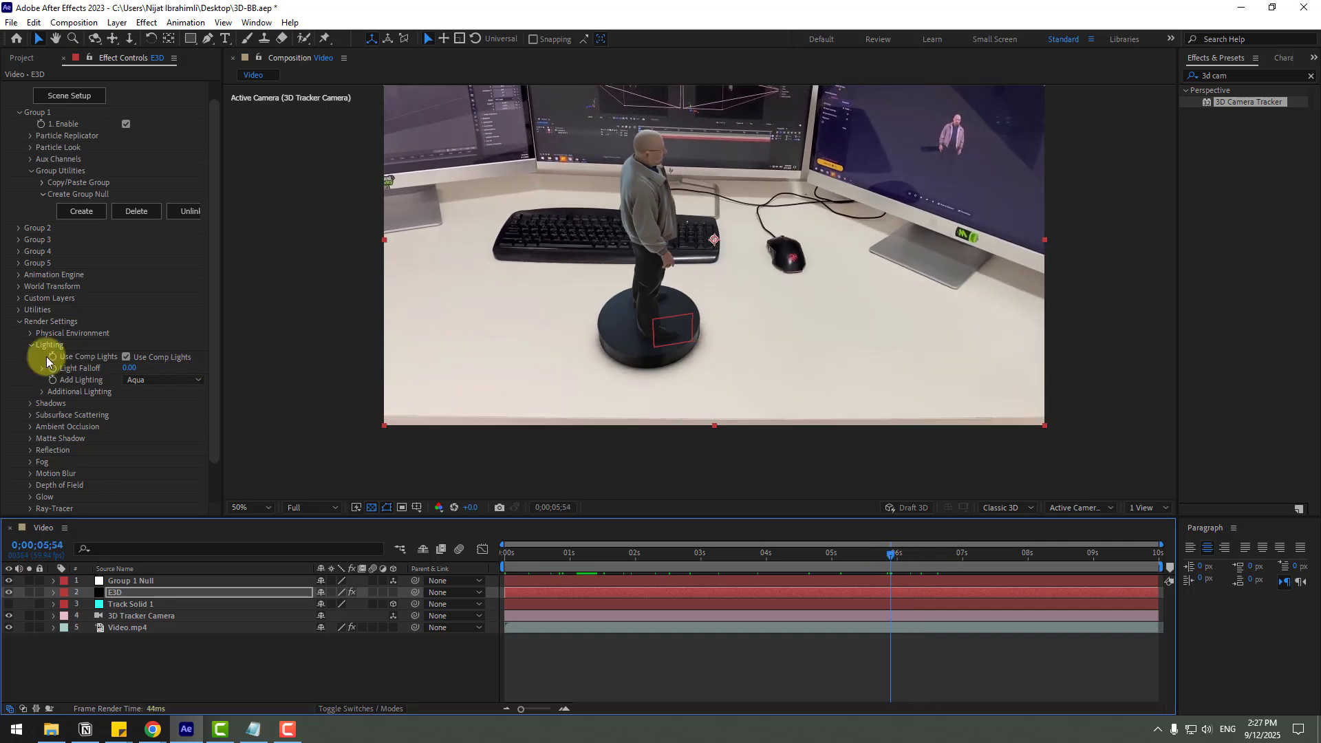
{"action": "left_click", "coordinate": [31, 346]}
{"action": "left_click", "coordinate": [31, 335]}
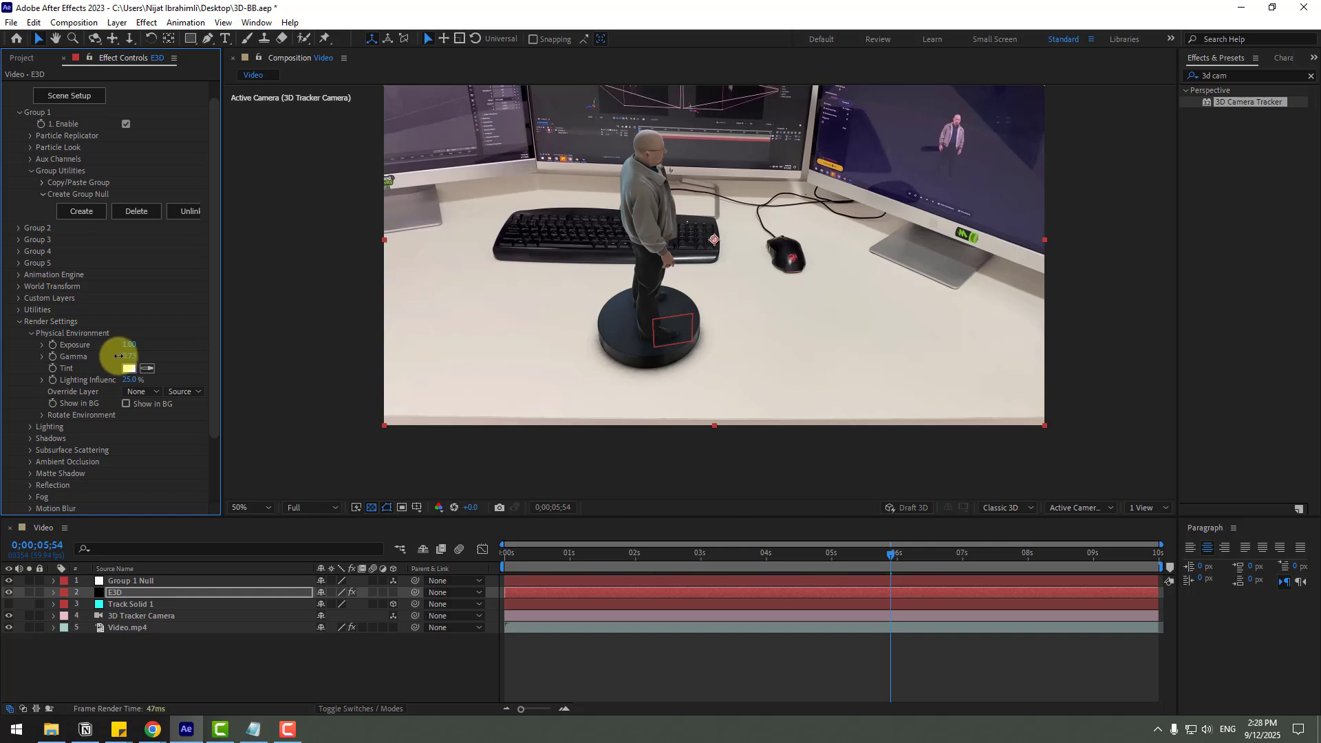
{"action": "mouse_move", "coordinate": [126, 355]}
{"action": "left_mouse_down"}
{"action": "mouse_move", "coordinate": [97, 349]}
{"action": "mouse_move", "coordinate": [130, 342]}
{"action": "left_mouse_up"}
Apply Gaussian Blur (Legacy) to Video.mp4 via a 'gaus' search and keyframe Blurriness at 0
{"action": "key", "text": "Home"}
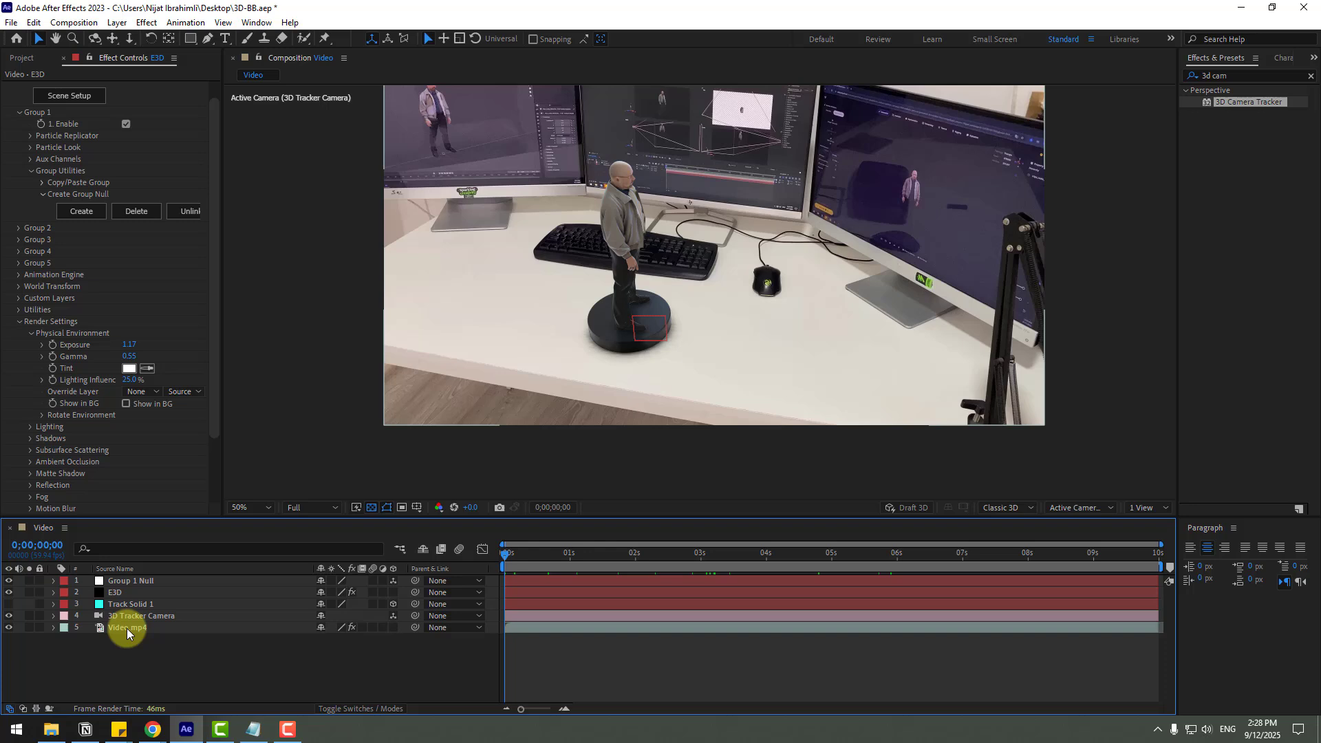
{"action": "left_click", "coordinate": [127, 627]}
{"action": "left_click", "coordinate": [1242, 74]}
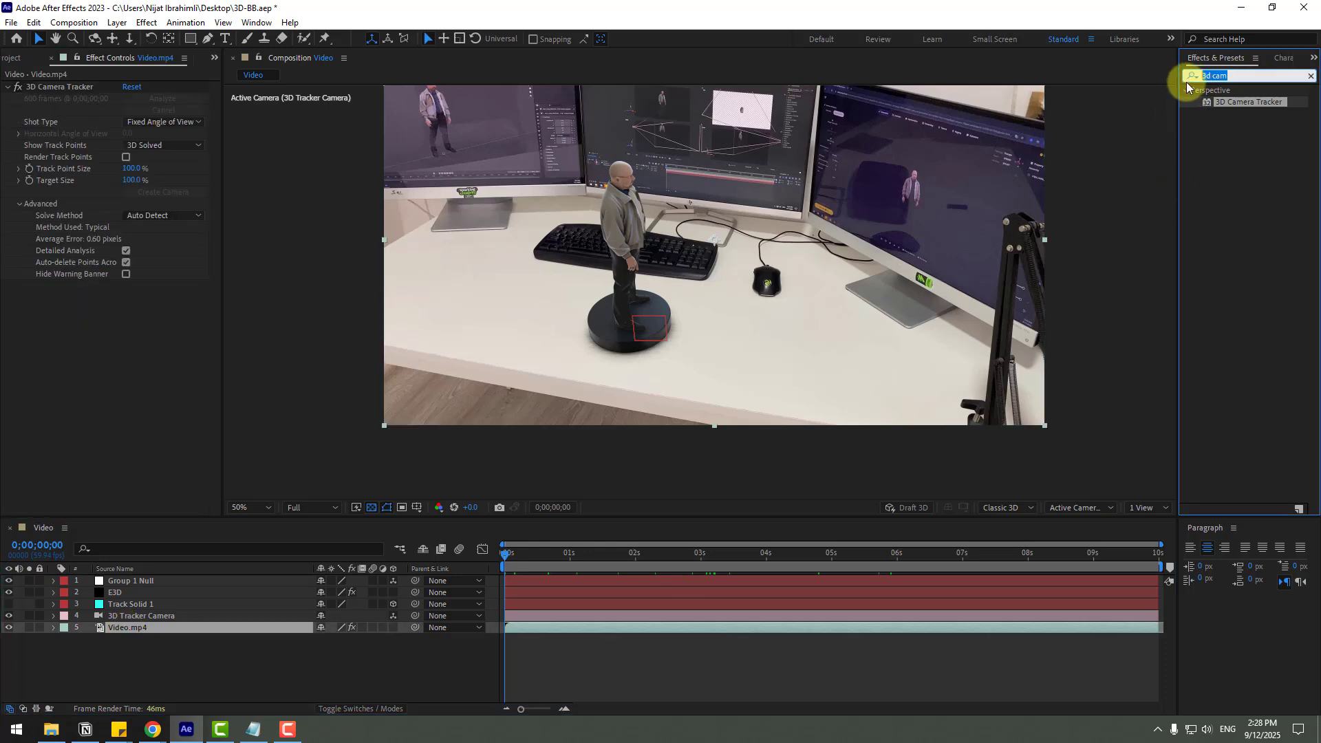
{"action": "type", "text": "gaus"}
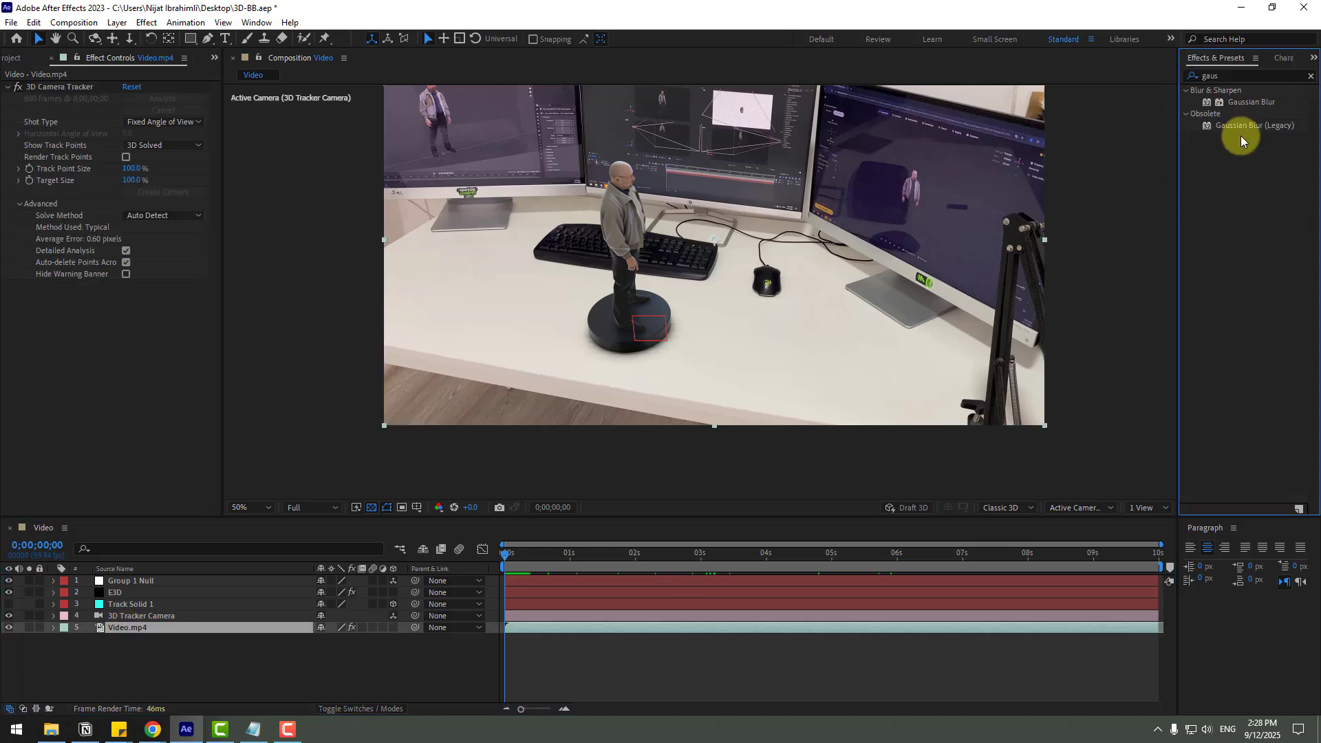
{"action": "left_click_drag", "start_coordinate": [1233, 132], "coordinate": [134, 629]}
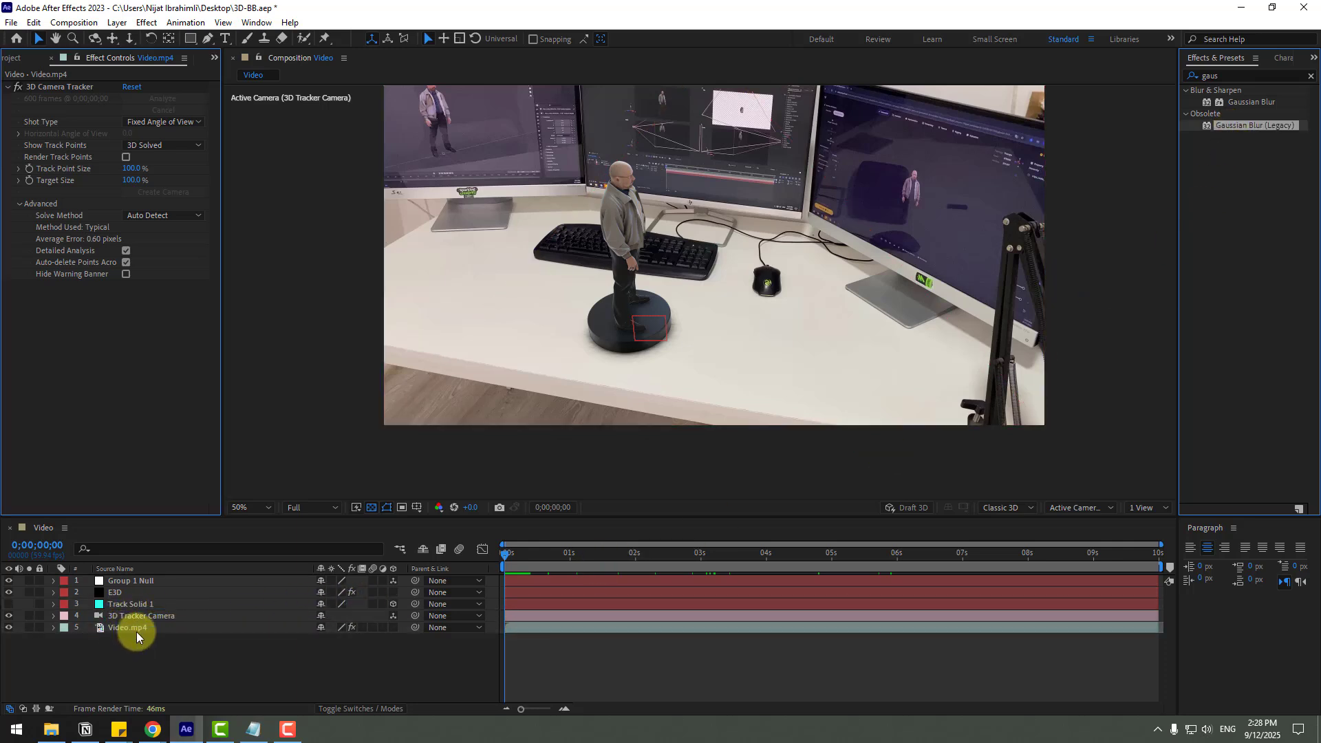
{"action": "left_click_drag", "start_coordinate": [516, 555], "coordinate": [703, 560]}
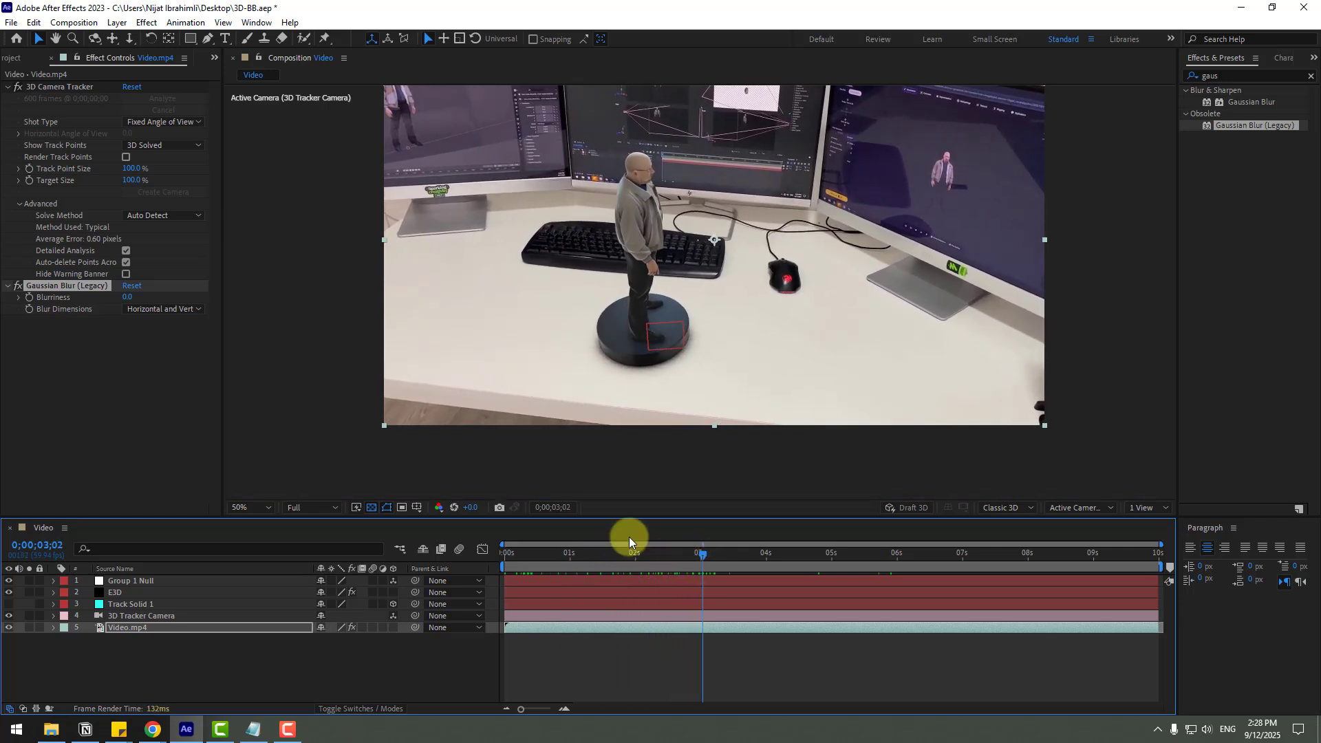
{"action": "left_click", "coordinate": [28, 299]}
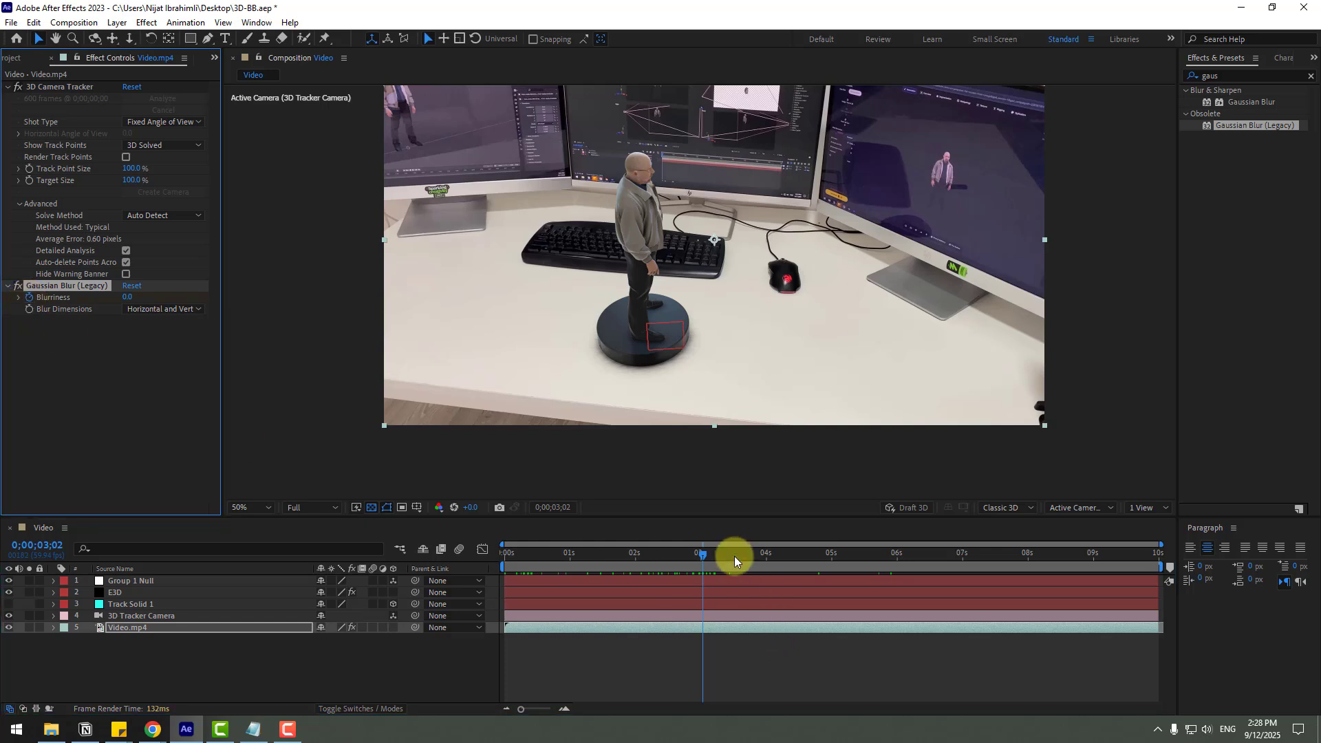
Keyframe Blurriness at 5.6 around 5 seconds and slightly above 0 at 3;02
{"action": "left_click", "coordinate": [207, 626]}
{"action": "key", "text": "u"}
{"action": "left_click_drag", "start_coordinate": [737, 555], "coordinate": [840, 554]}
{"action": "left_click_drag", "start_coordinate": [126, 297], "coordinate": [162, 299]}
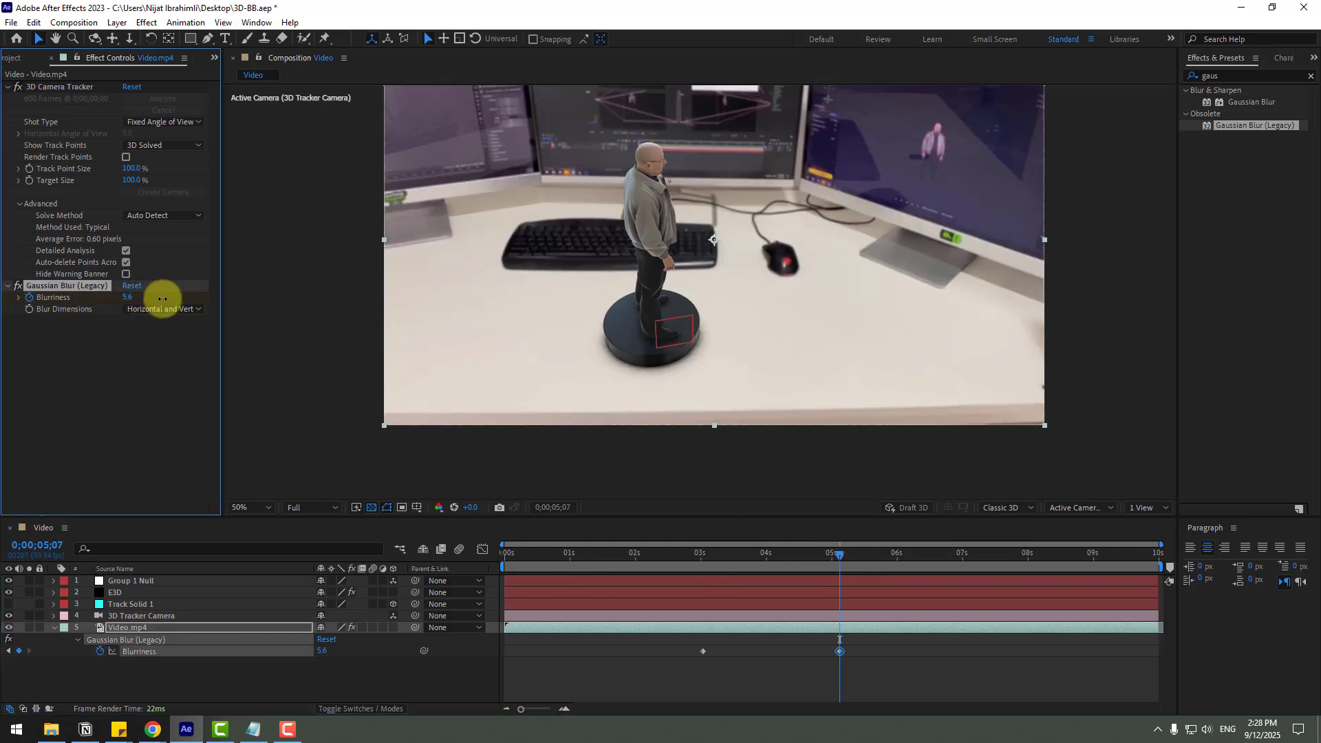
{"action": "left_click_drag", "start_coordinate": [837, 554], "coordinate": [644, 568]}
{"action": "left_click_drag", "start_coordinate": [633, 566], "coordinate": [703, 566]}
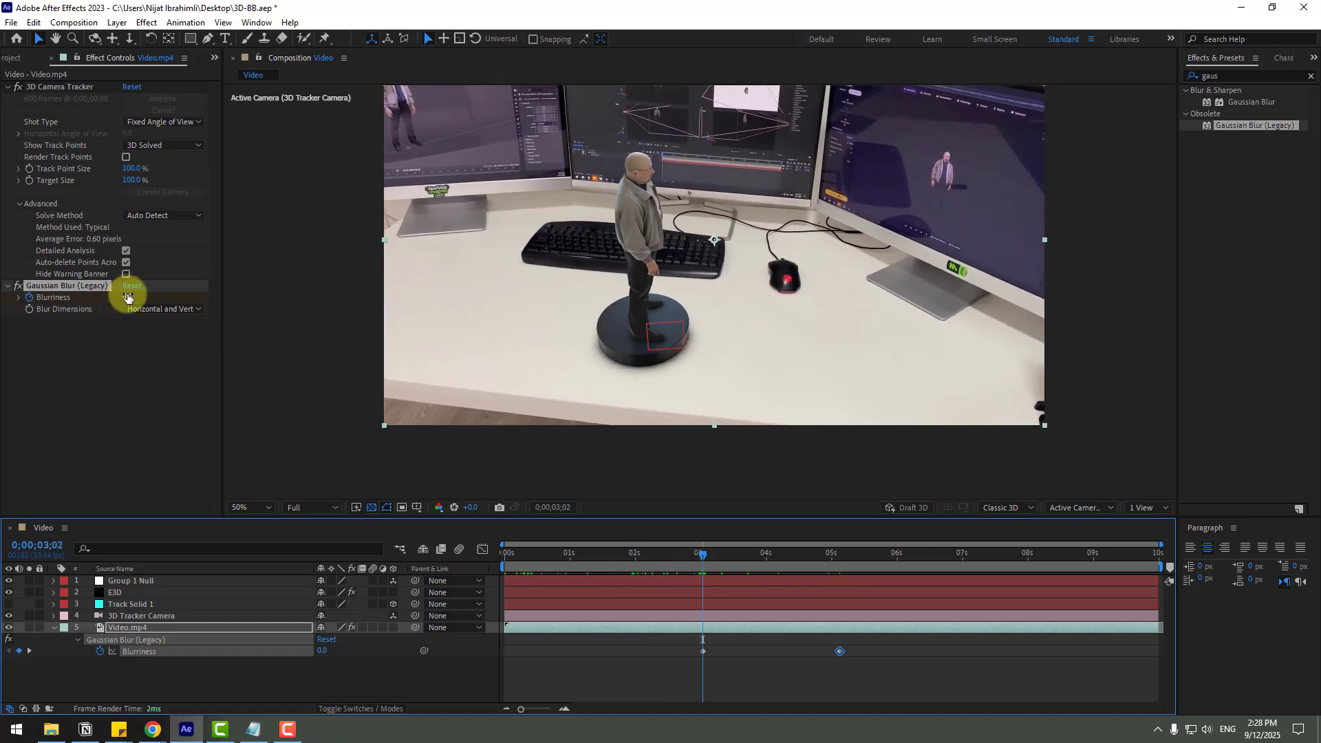
{"action": "left_click_drag", "start_coordinate": [127, 297], "coordinate": [138, 297]}
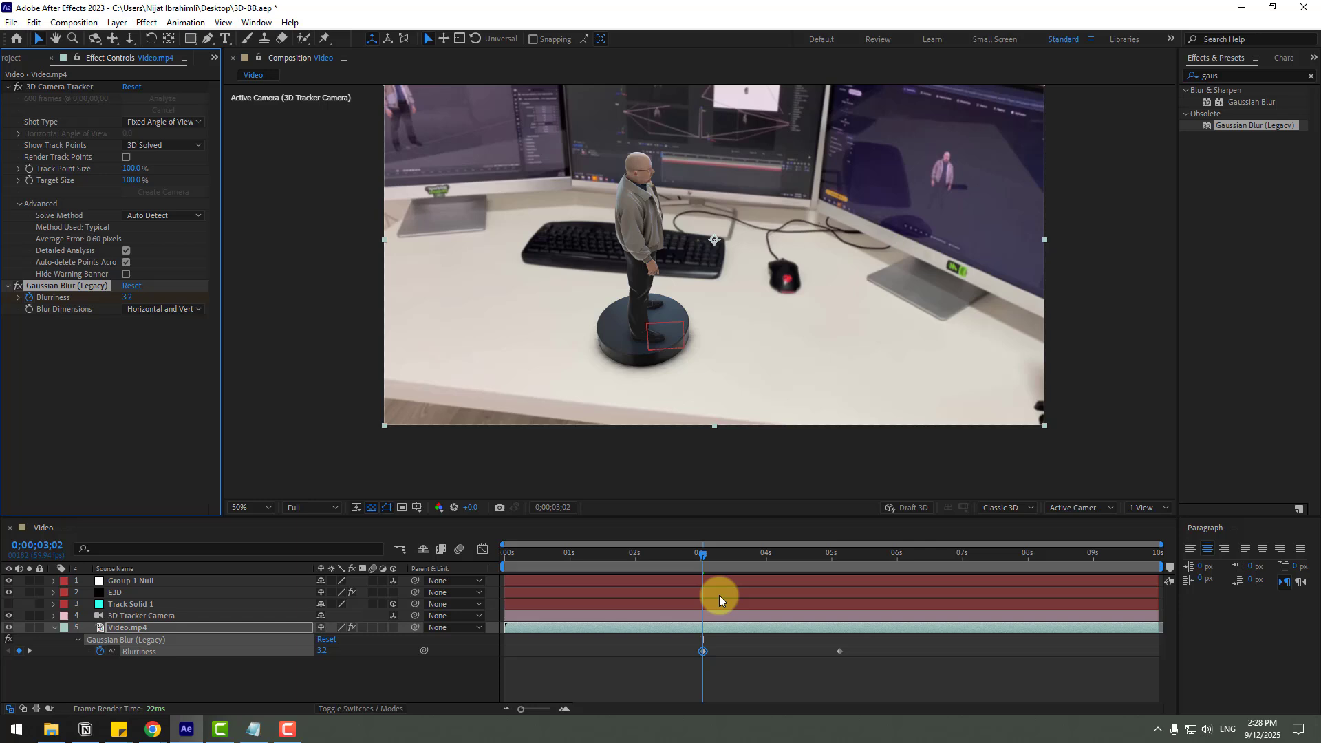
Add Blurriness keyframes of 7.5 near 7 seconds and 12.0 at the clip's end
{"action": "left_click_drag", "start_coordinate": [693, 564], "coordinate": [974, 557]}
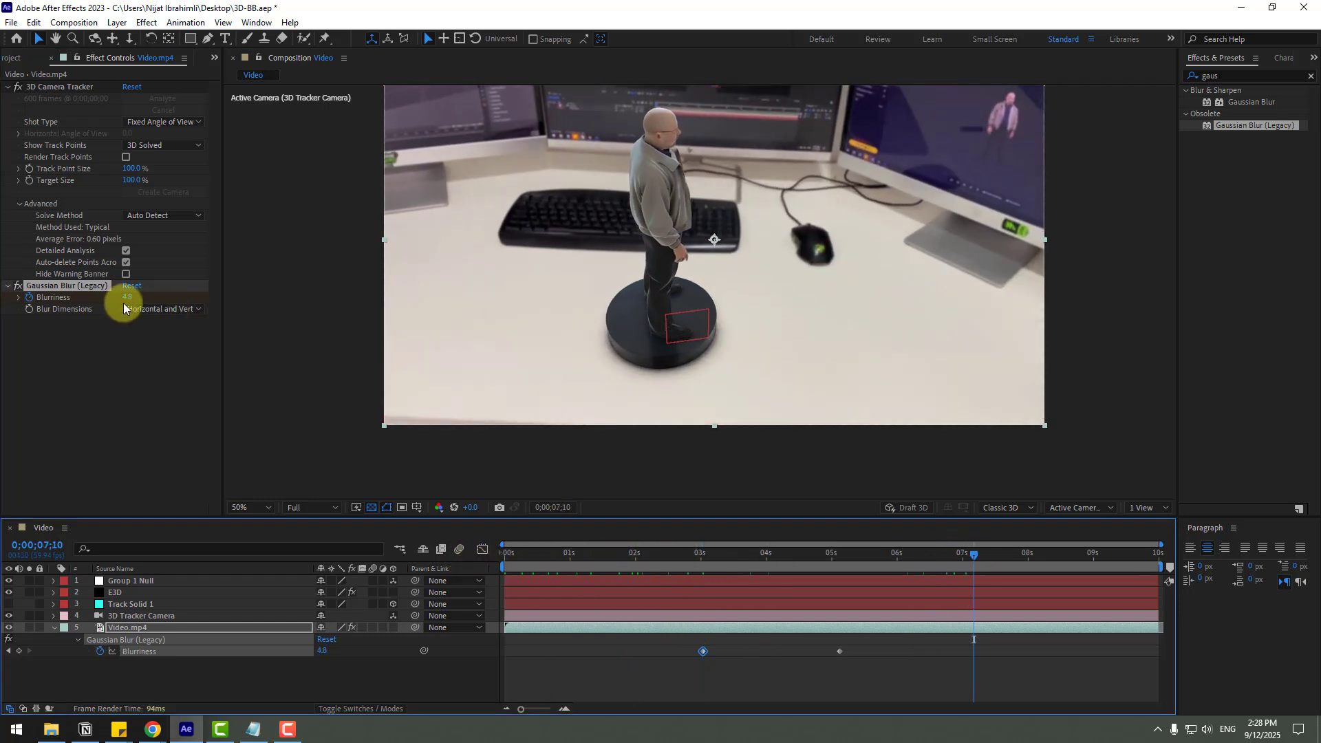
{"action": "mouse_move", "coordinate": [141, 298]}
{"action": "left_mouse_down"}
{"action": "mouse_move", "coordinate": [181, 298]}
{"action": "mouse_move", "coordinate": [147, 301]}
{"action": "left_mouse_up"}
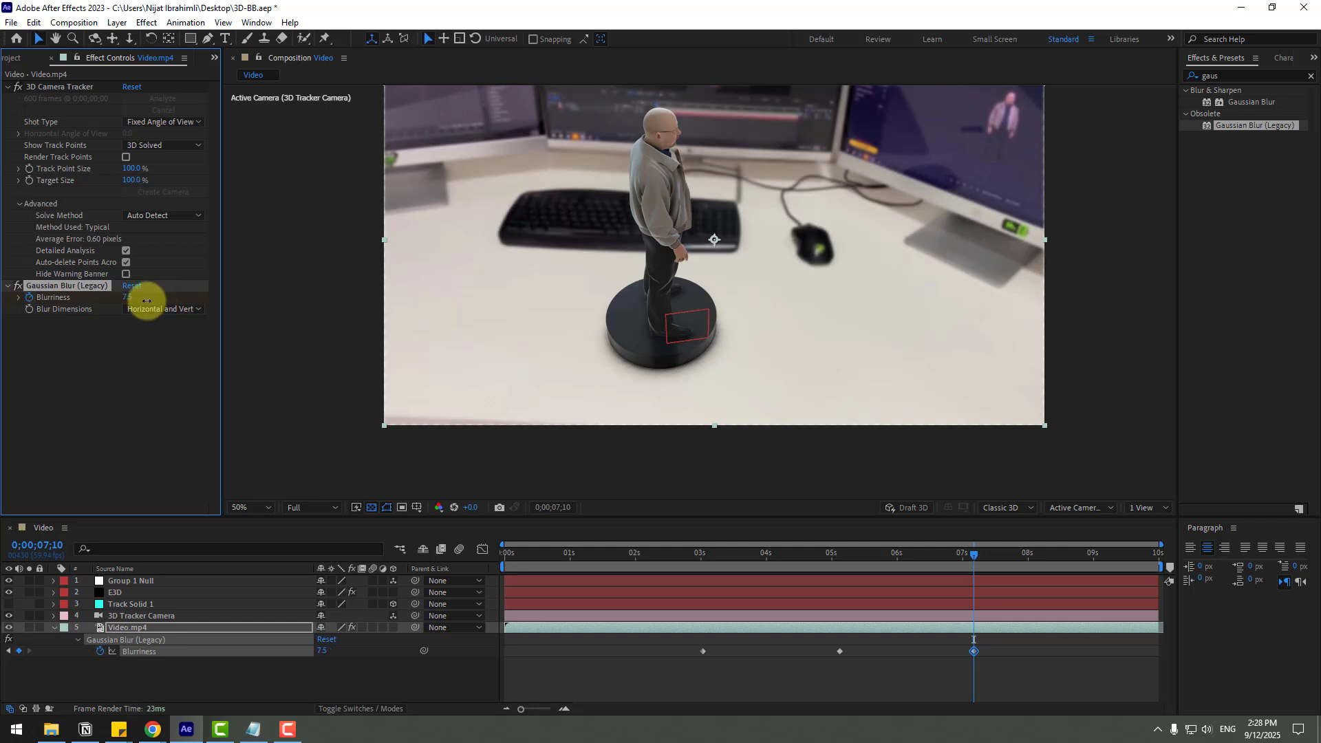
{"action": "left_click_drag", "start_coordinate": [1067, 556], "coordinate": [1171, 569]}
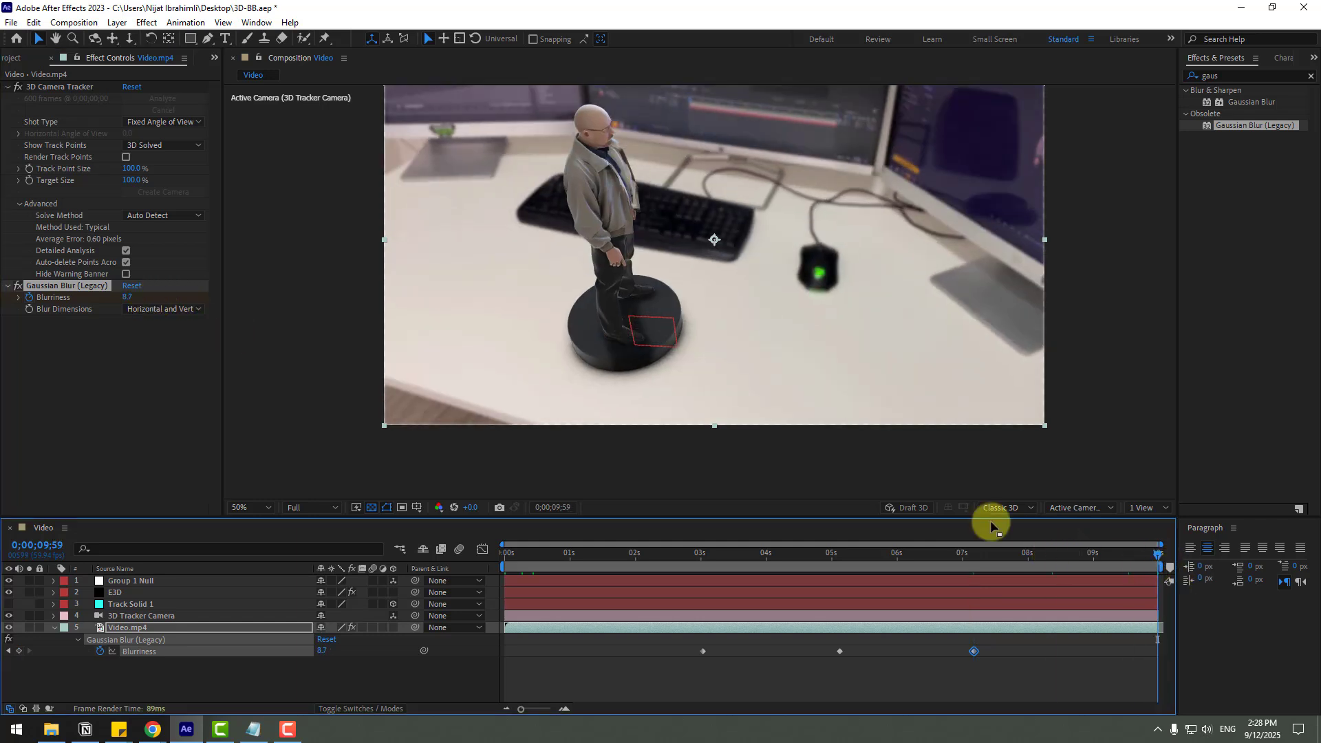
{"action": "left_click_drag", "start_coordinate": [124, 298], "coordinate": [136, 297]}
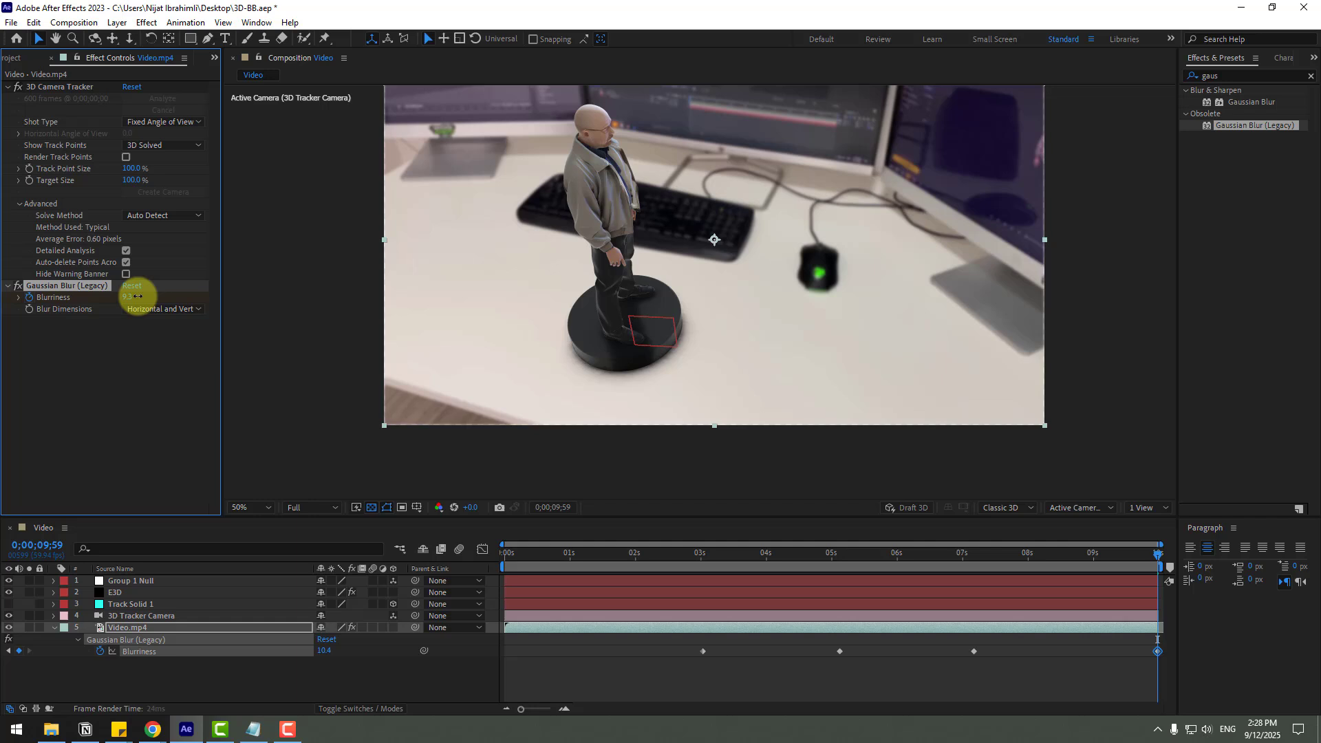
{"action": "left_click_drag", "start_coordinate": [1142, 555], "coordinate": [251, 552]}
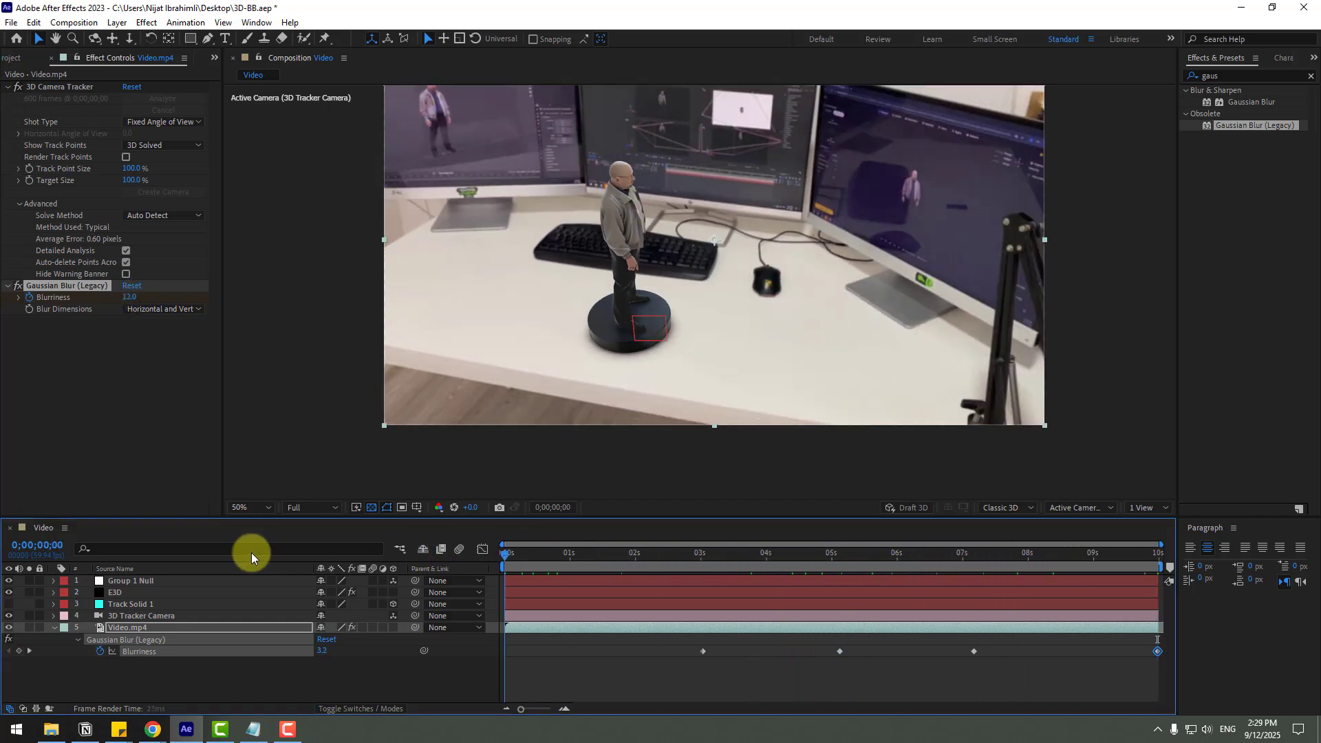
Preview the blurred composite at Fit zoom, then select the E3D layer to show its Element controls
{"action": "left_click", "coordinate": [267, 508]}
{"action": "left_click", "coordinate": [263, 276]}
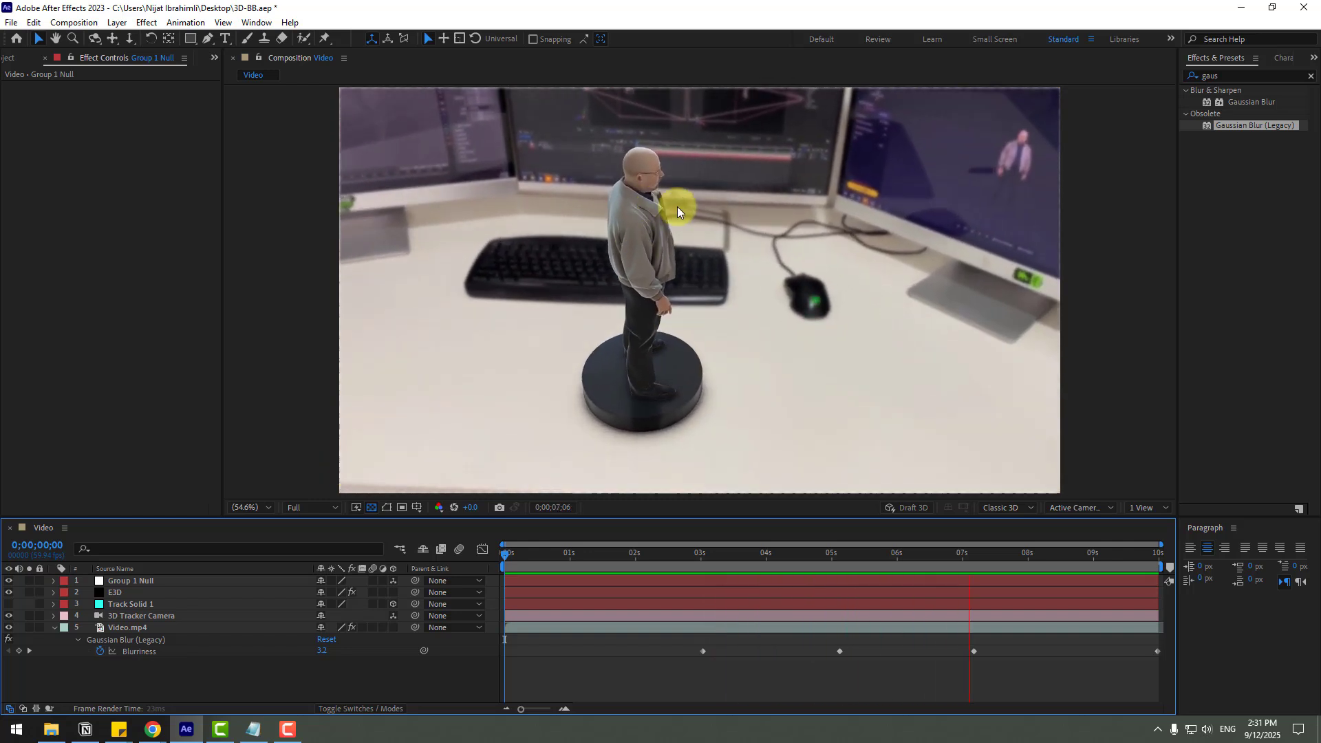
{"action": "key", "text": "space"}
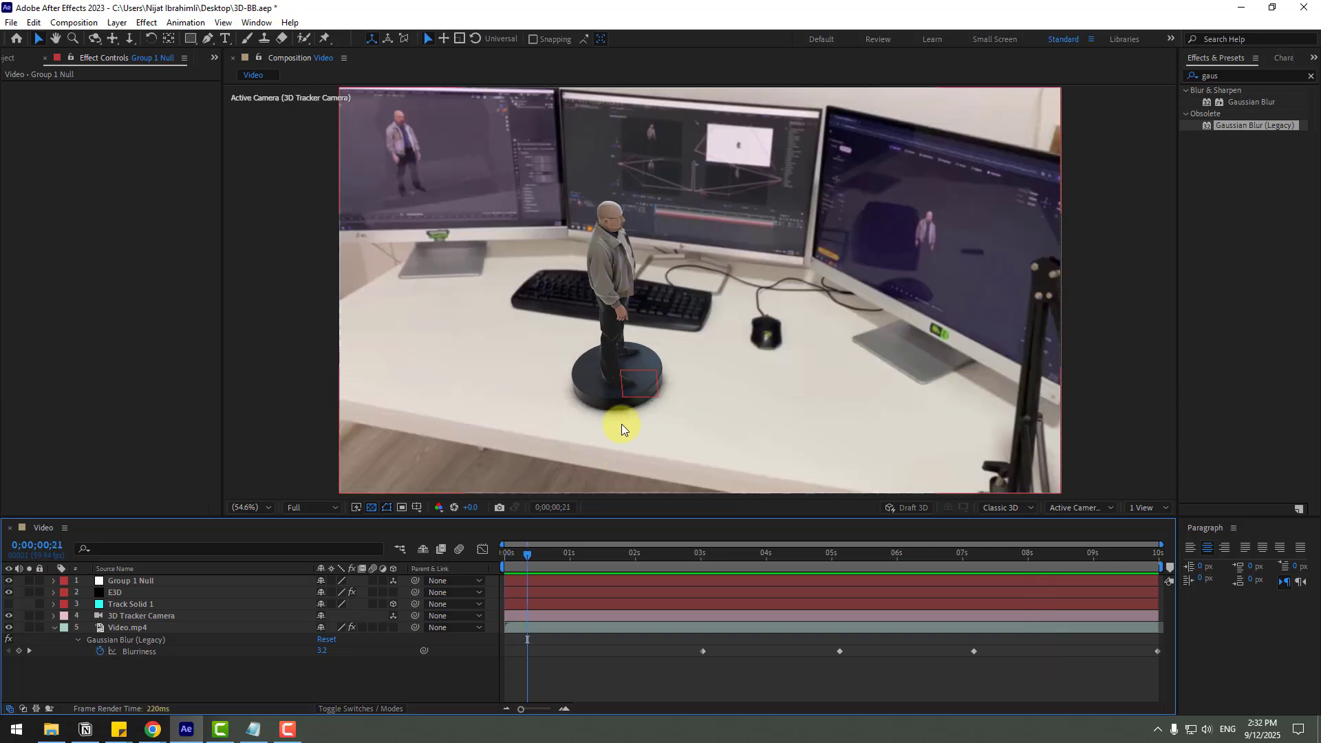
{"action": "scroll", "coordinate": [683, 366], "scroll_direction": "up", "scroll_amount": 5}
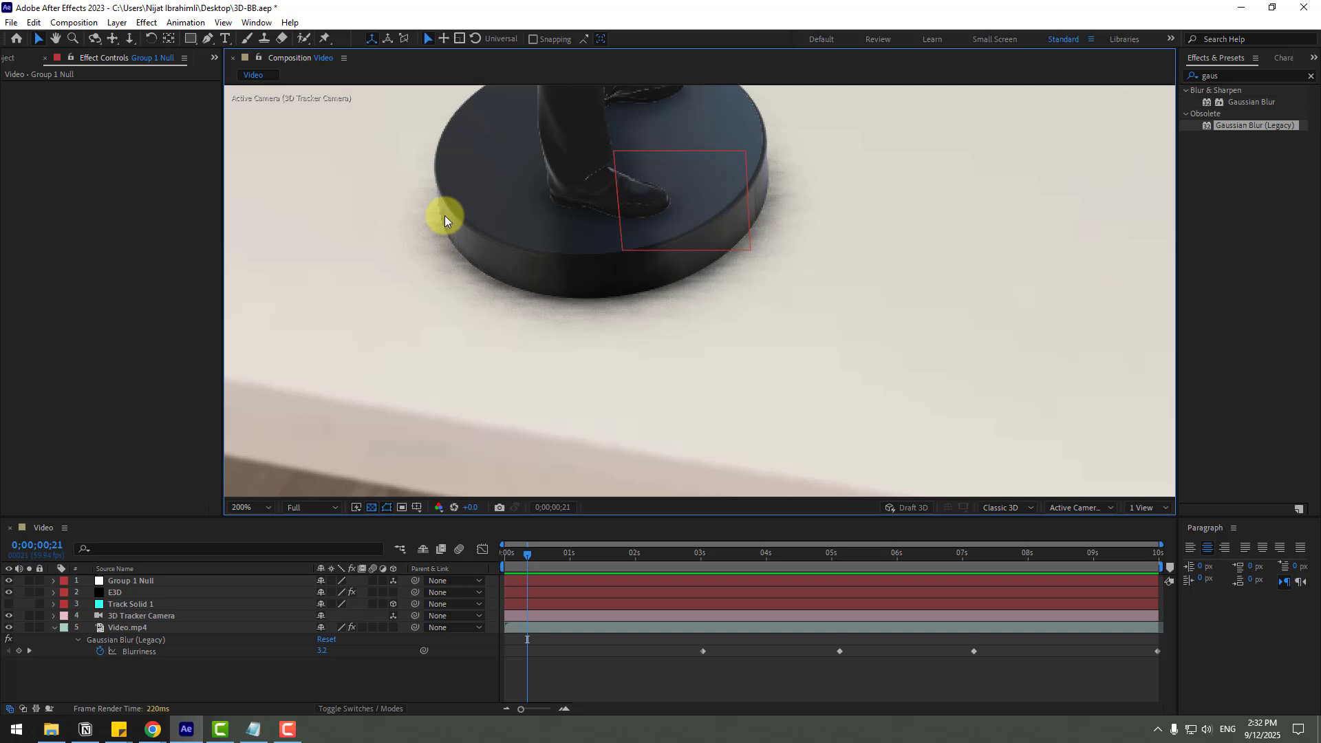
{"action": "left_click", "coordinate": [105, 593]}
Expand Element's Ambient Occlusion settings and set SSAO Samples to 64
{"action": "left_click", "coordinate": [112, 596]}
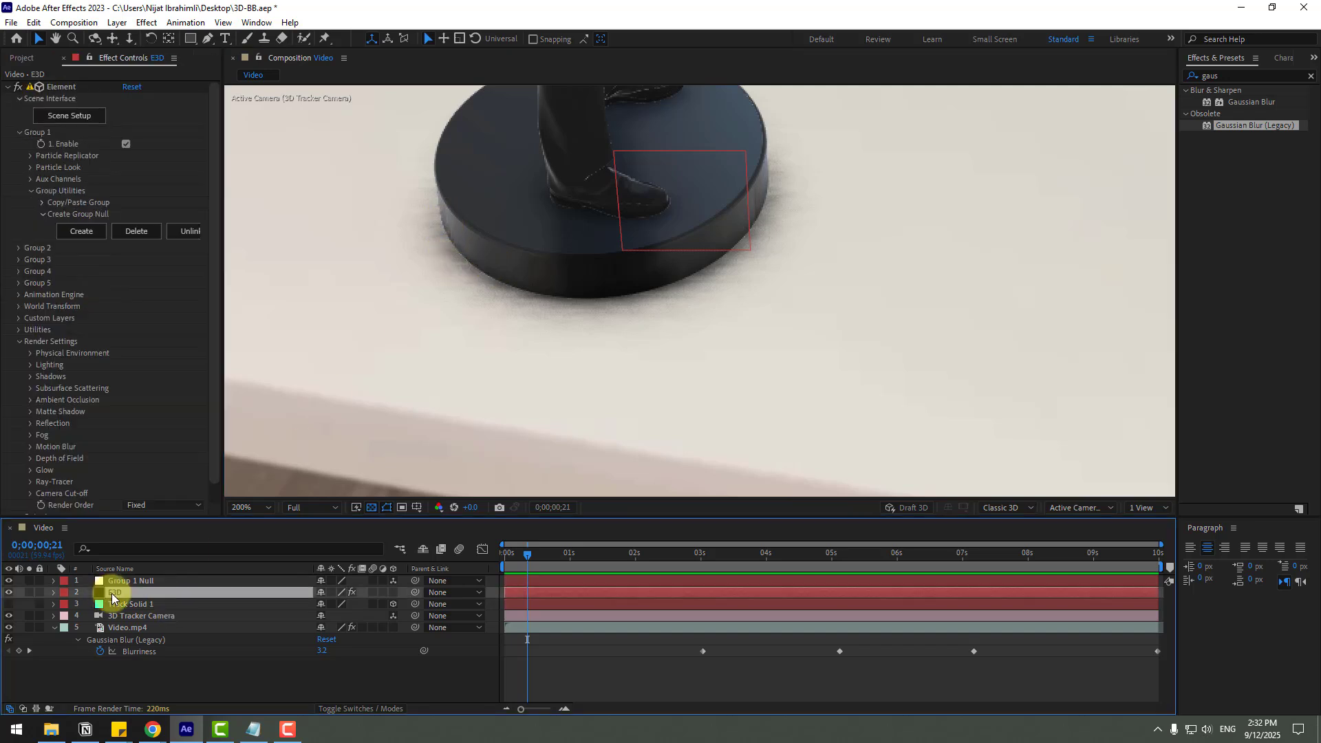
{"action": "left_click", "coordinate": [30, 401]}
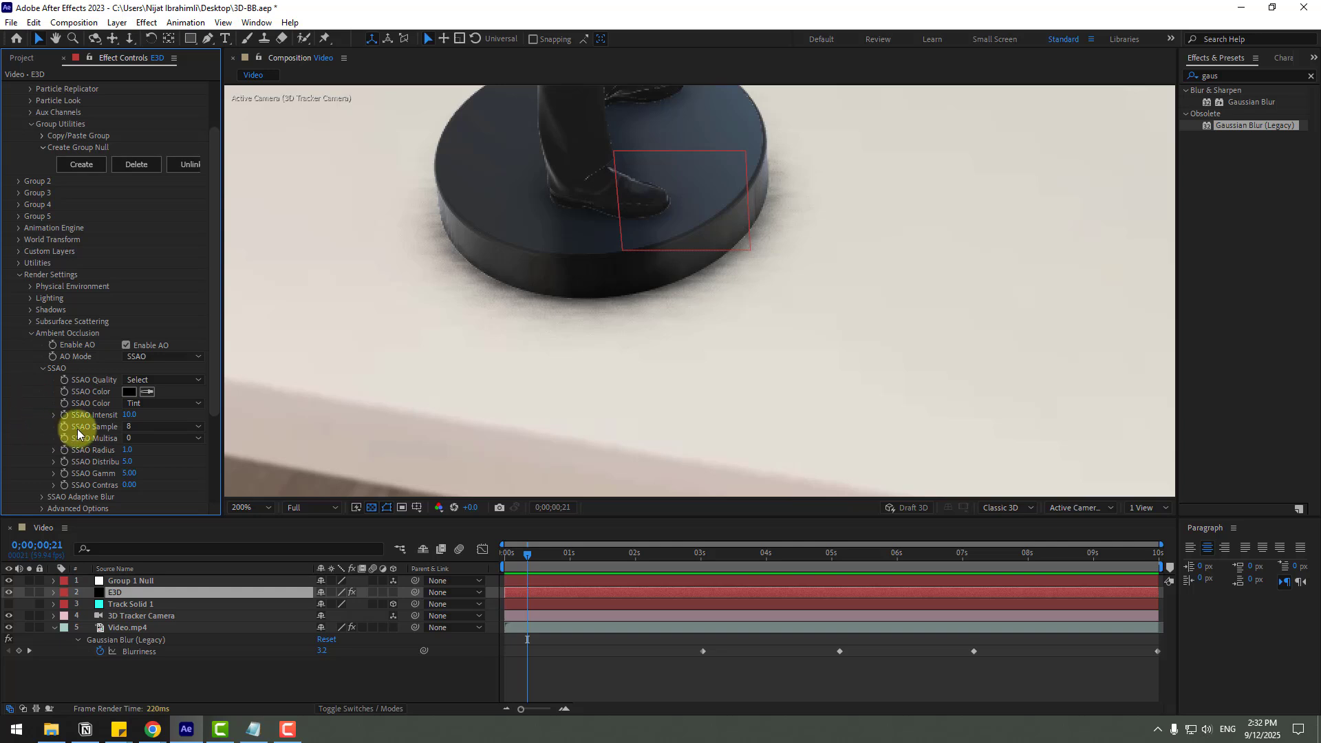
{"action": "left_click", "coordinate": [156, 428]}
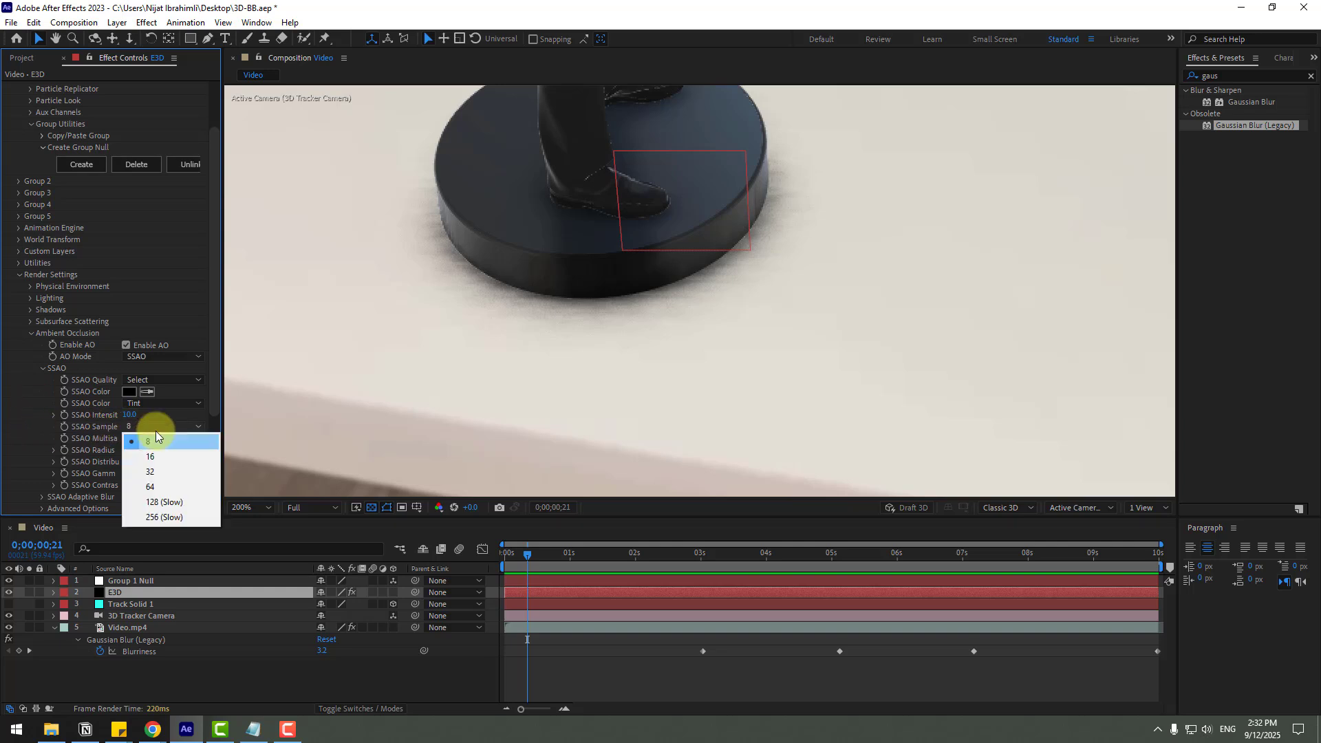
{"action": "left_click", "coordinate": [180, 487]}
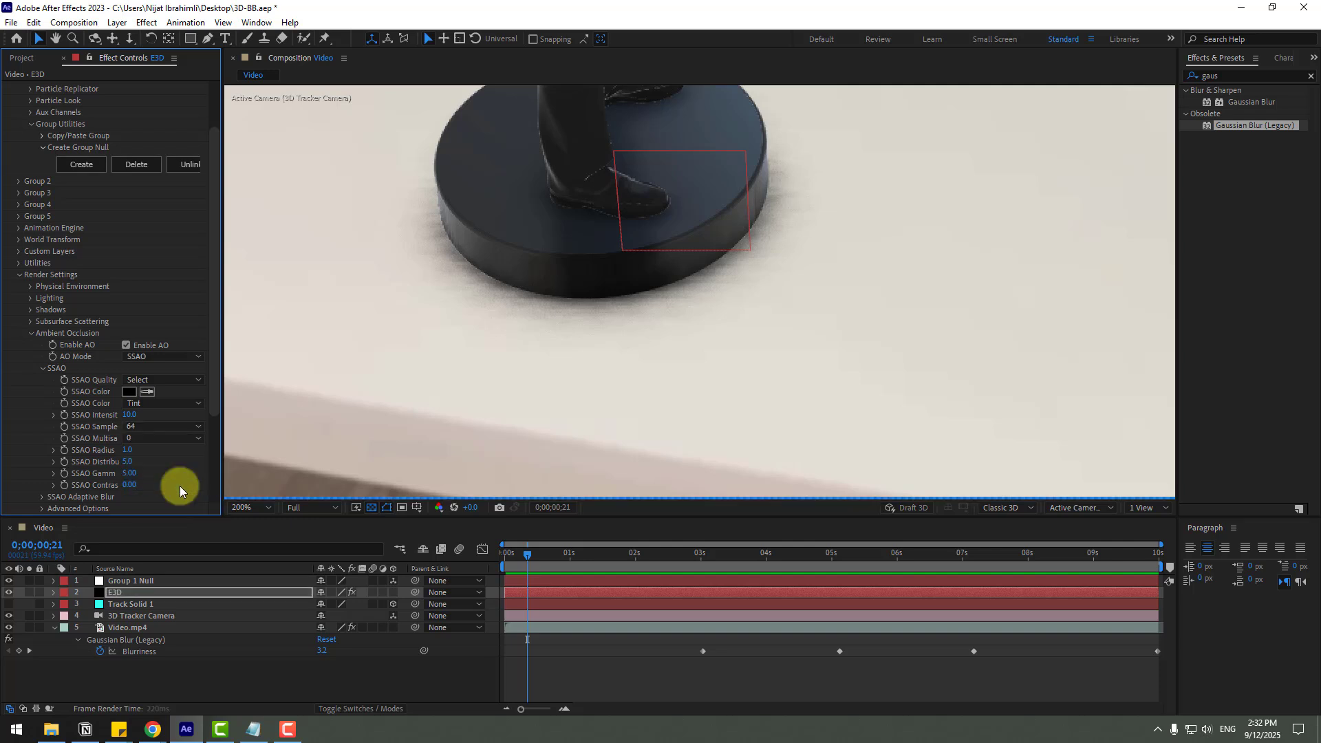
Inspect the figure and pedestal base at 64 samples, leaving SSAO Multisample at 0
{"action": "scroll", "coordinate": [737, 340], "scroll_direction": "down", "scroll_amount": 1}
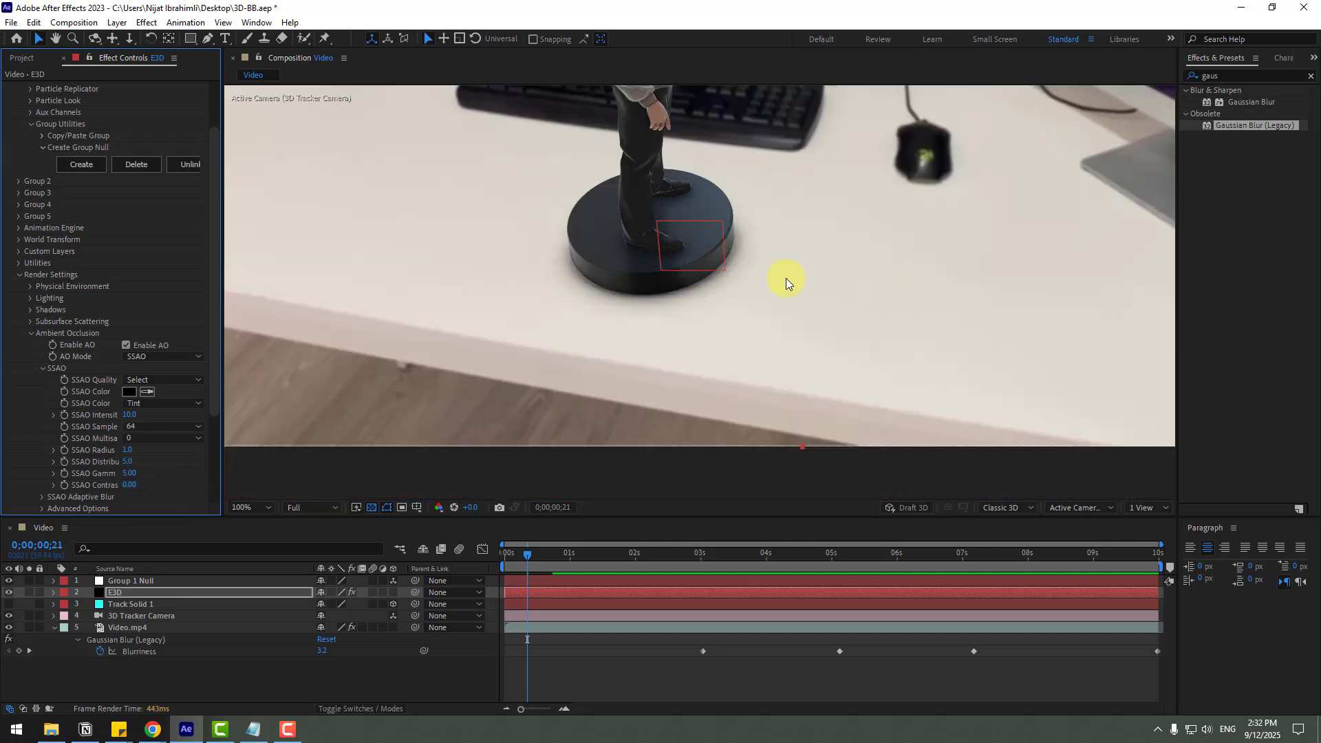
{"action": "key", "text": "h"}
{"action": "left_click_drag", "start_coordinate": [788, 280], "coordinate": [766, 355]}
{"action": "key", "text": "v"}
{"action": "scroll", "coordinate": [682, 329], "scroll_direction": "up", "scroll_amount": 2}
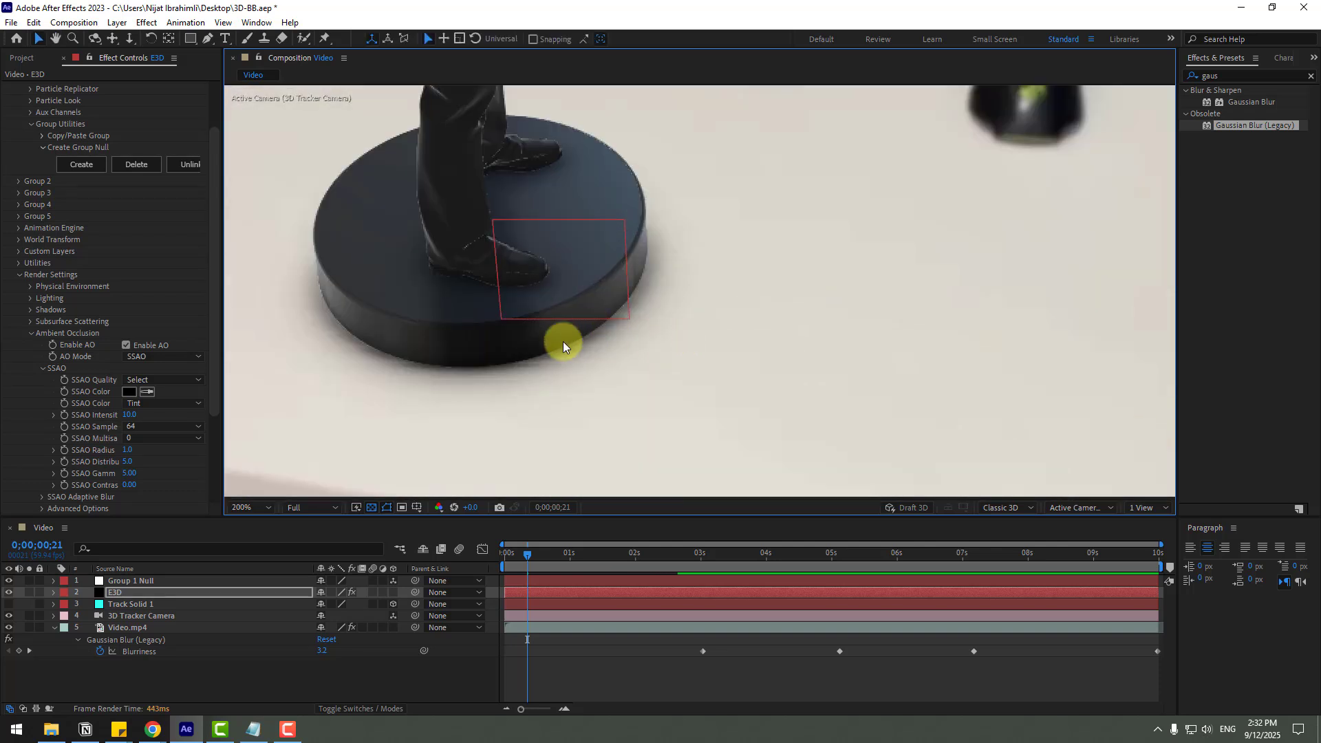
{"action": "left_click_drag", "start_coordinate": [498, 365], "coordinate": [520, 390]}
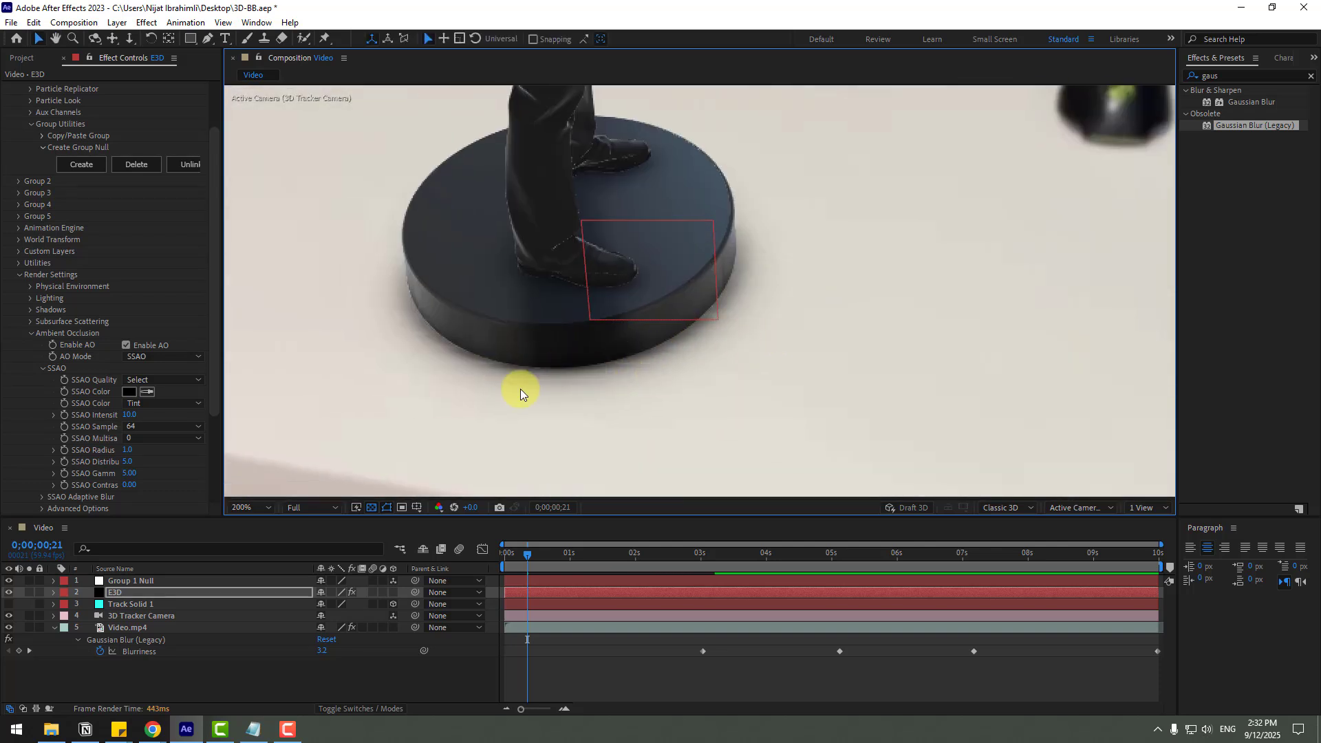
{"action": "left_click", "coordinate": [135, 440]}
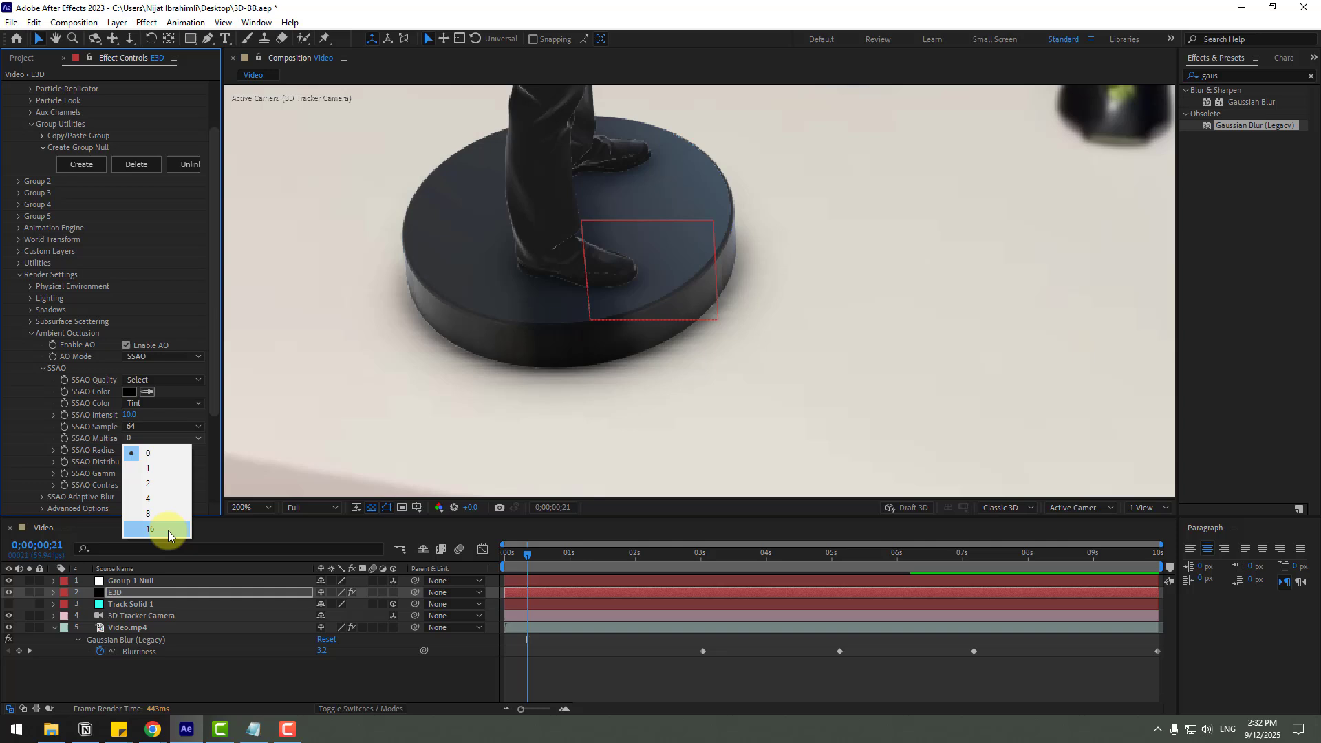
{"action": "left_click", "coordinate": [477, 31]}
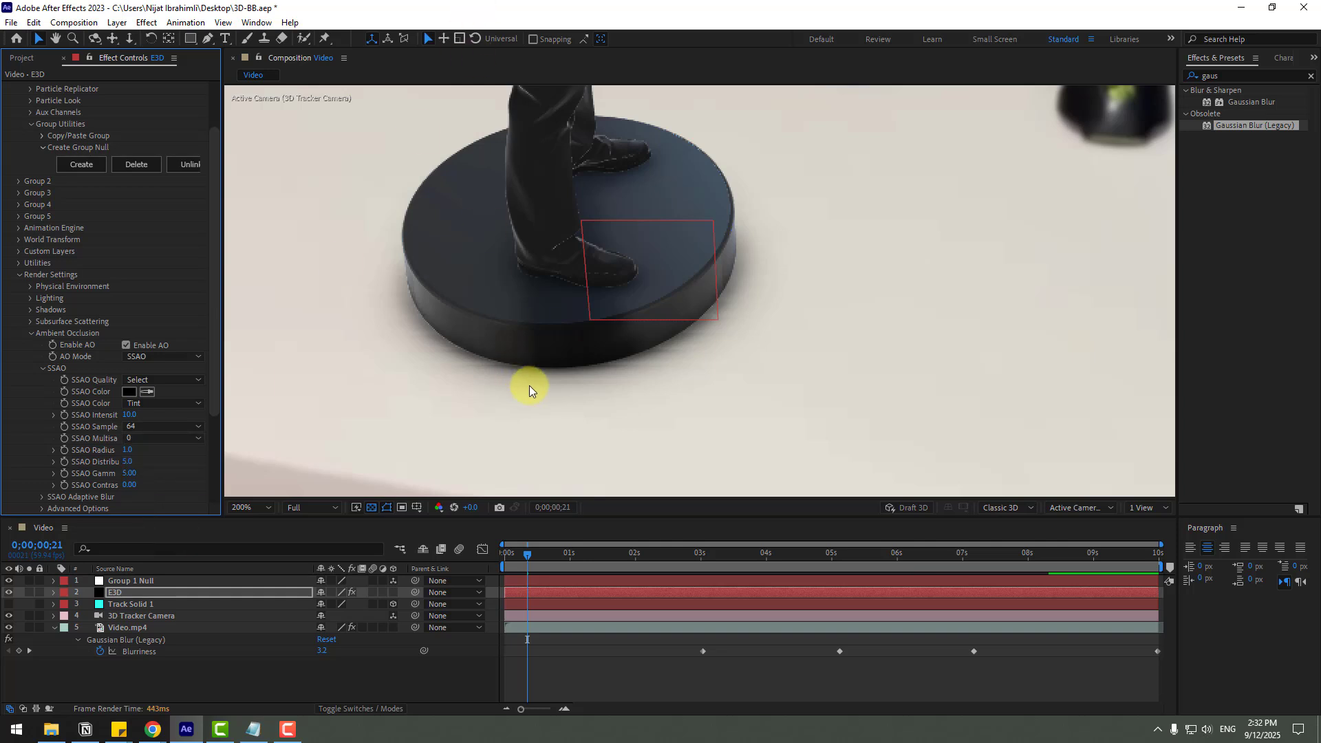
Set SSAO Samples back to 8 and replay the composite from the start
{"action": "scroll", "coordinate": [609, 381], "scroll_direction": "down", "scroll_amount": 2}
{"action": "scroll", "coordinate": [615, 383], "scroll_direction": "up", "scroll_amount": 1}
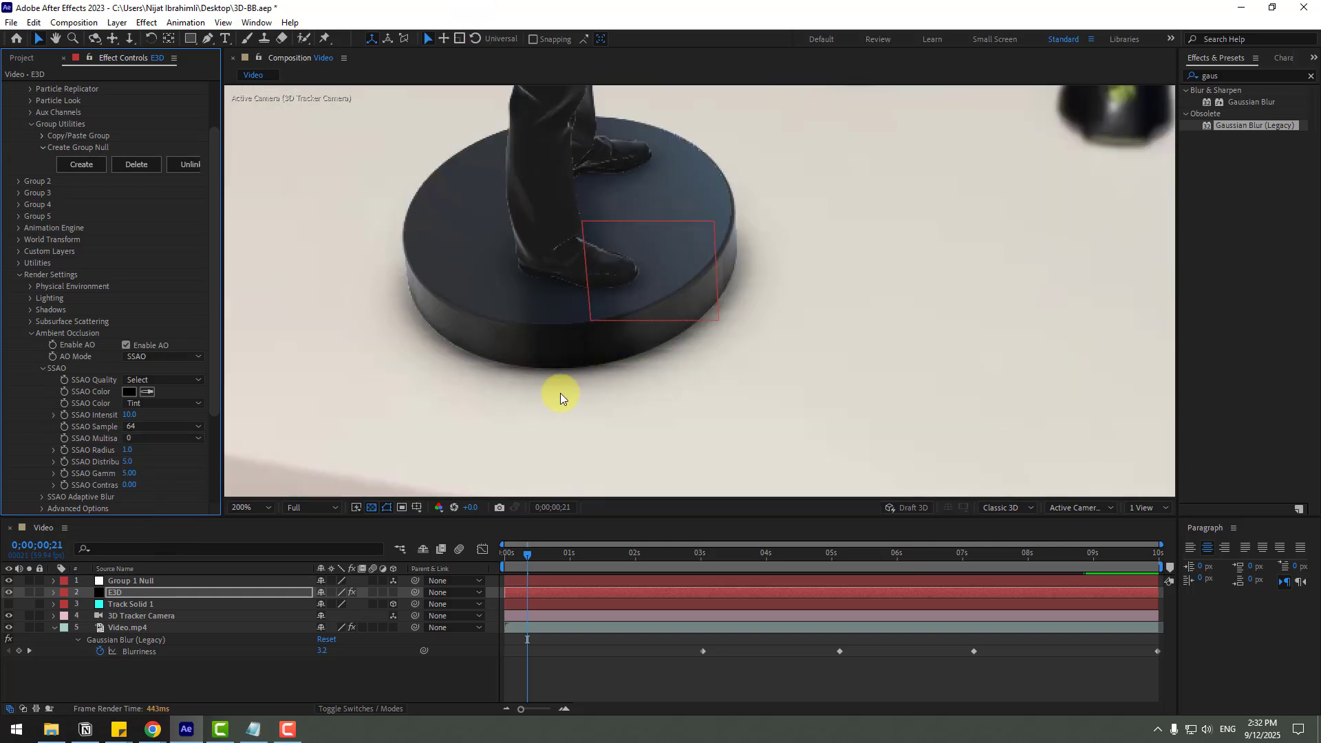
{"action": "left_click", "coordinate": [137, 428]}
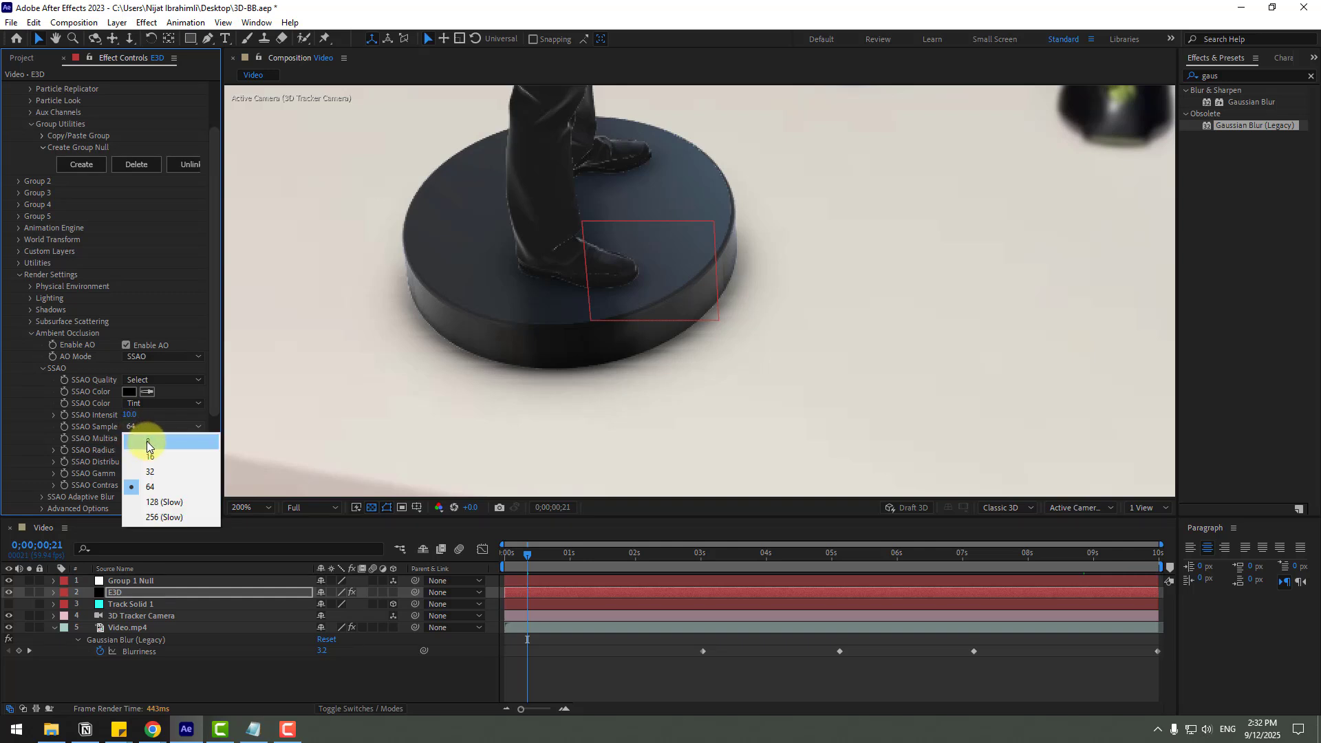
{"action": "left_click", "coordinate": [151, 443]}
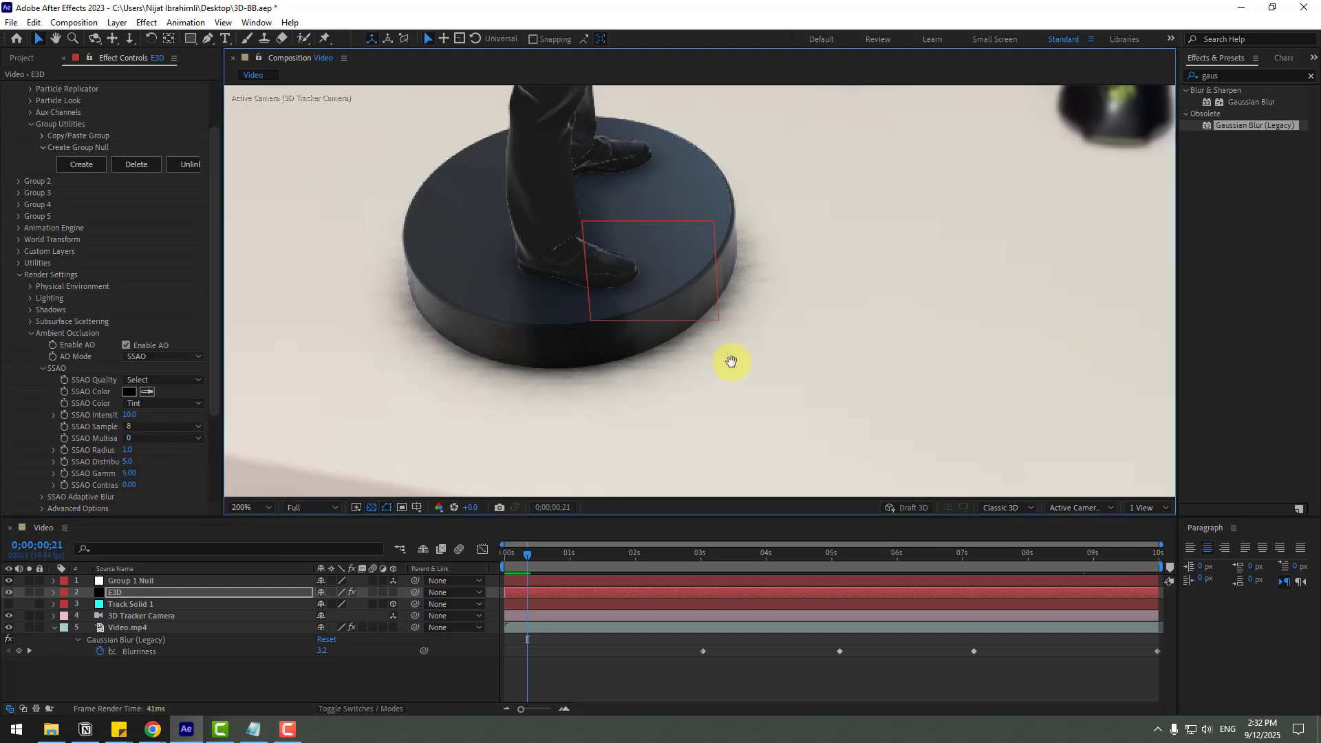
{"action": "scroll", "coordinate": [722, 391], "scroll_direction": "down", "scroll_amount": 1}
{"action": "left_click_drag", "start_coordinate": [538, 562], "coordinate": [503, 575]}
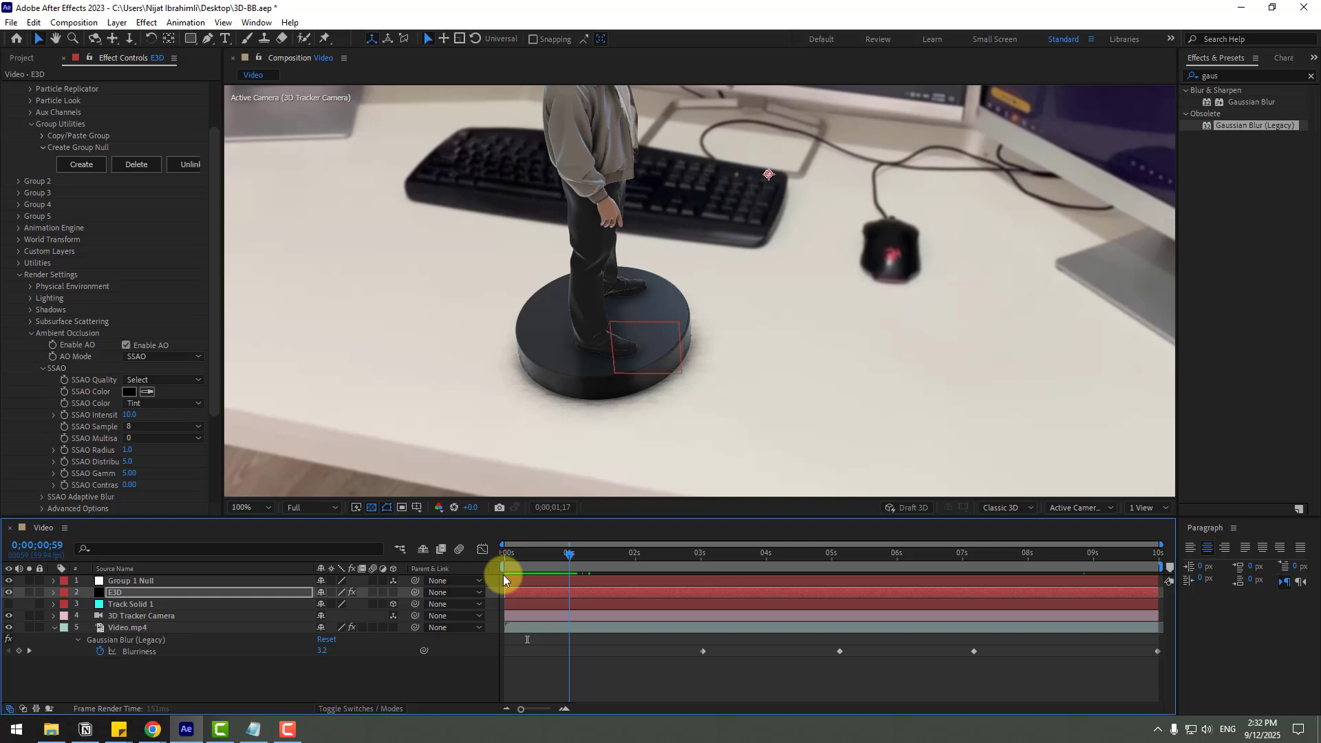
{"action": "key", "text": "space"}
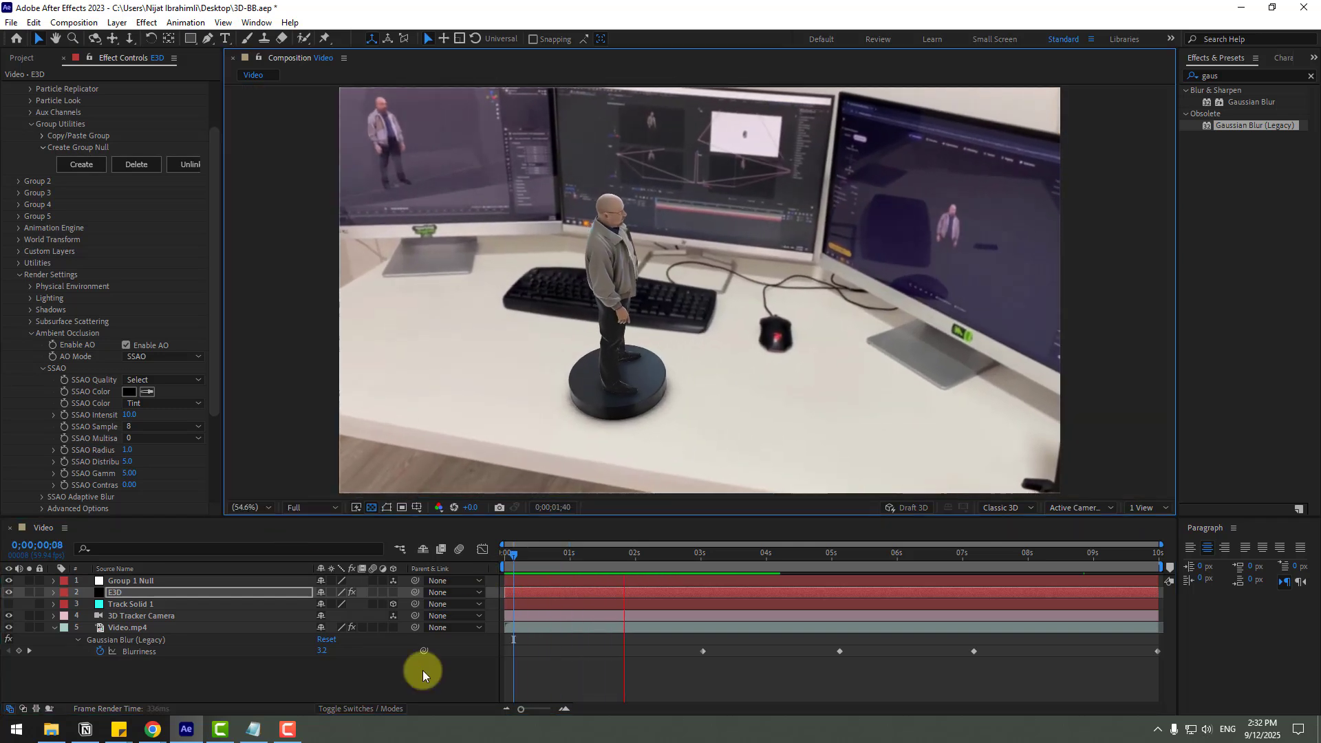